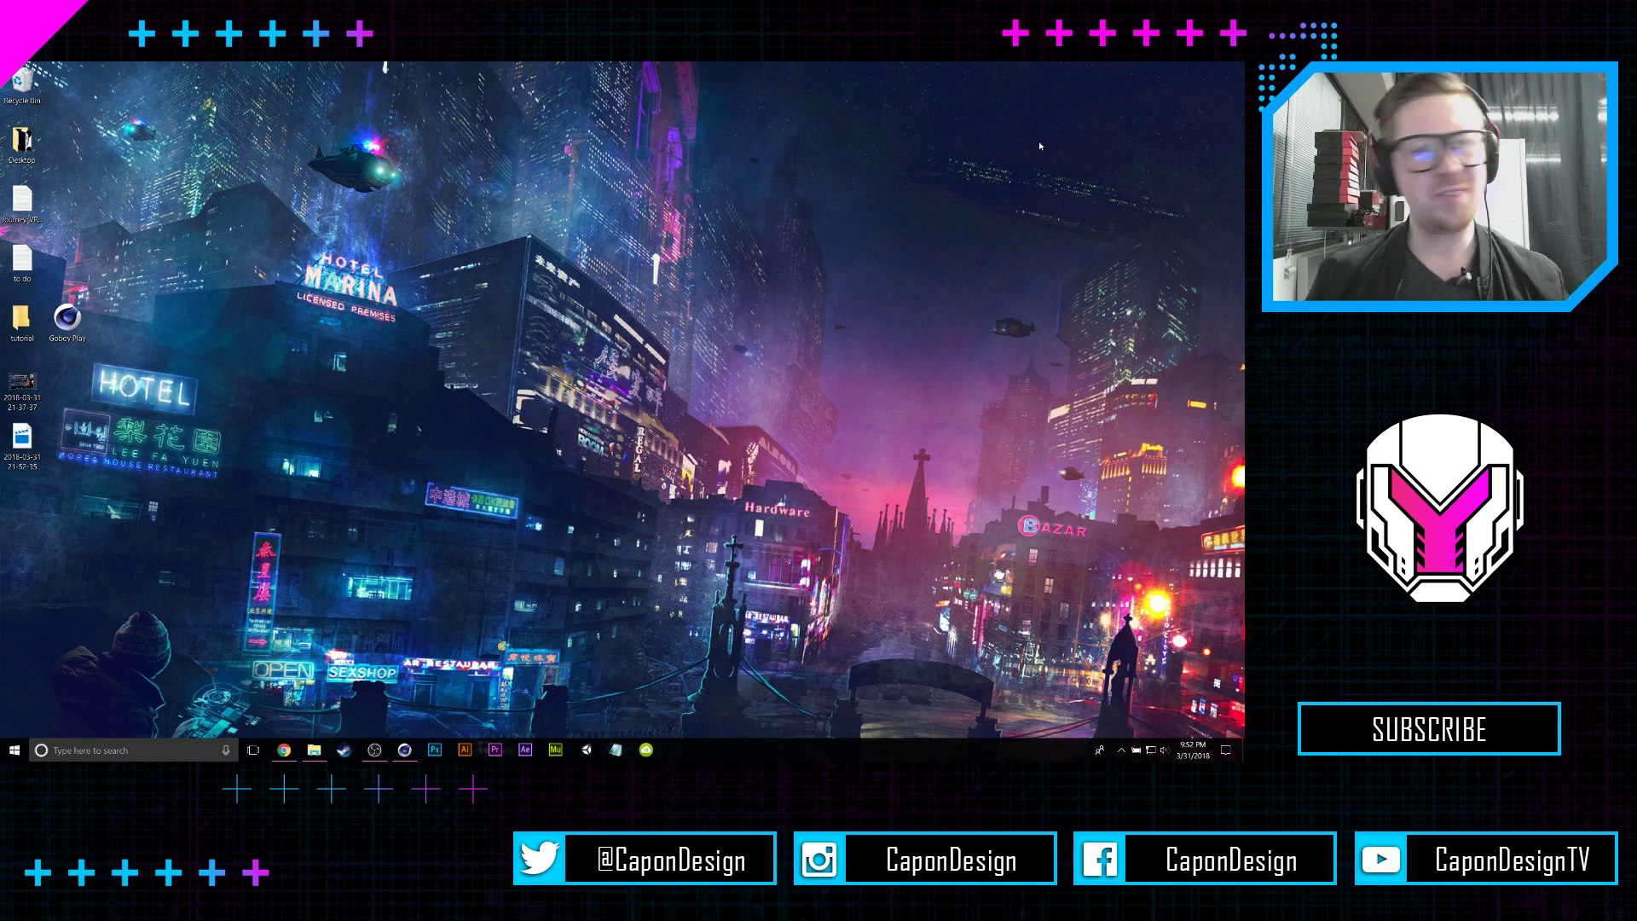
- Switch to the browser and examine the 3D helmet post on the Facebook timeline and the empty Vectary workspace
left_click(286, 749)
scroll(834, 543, "down", 5)
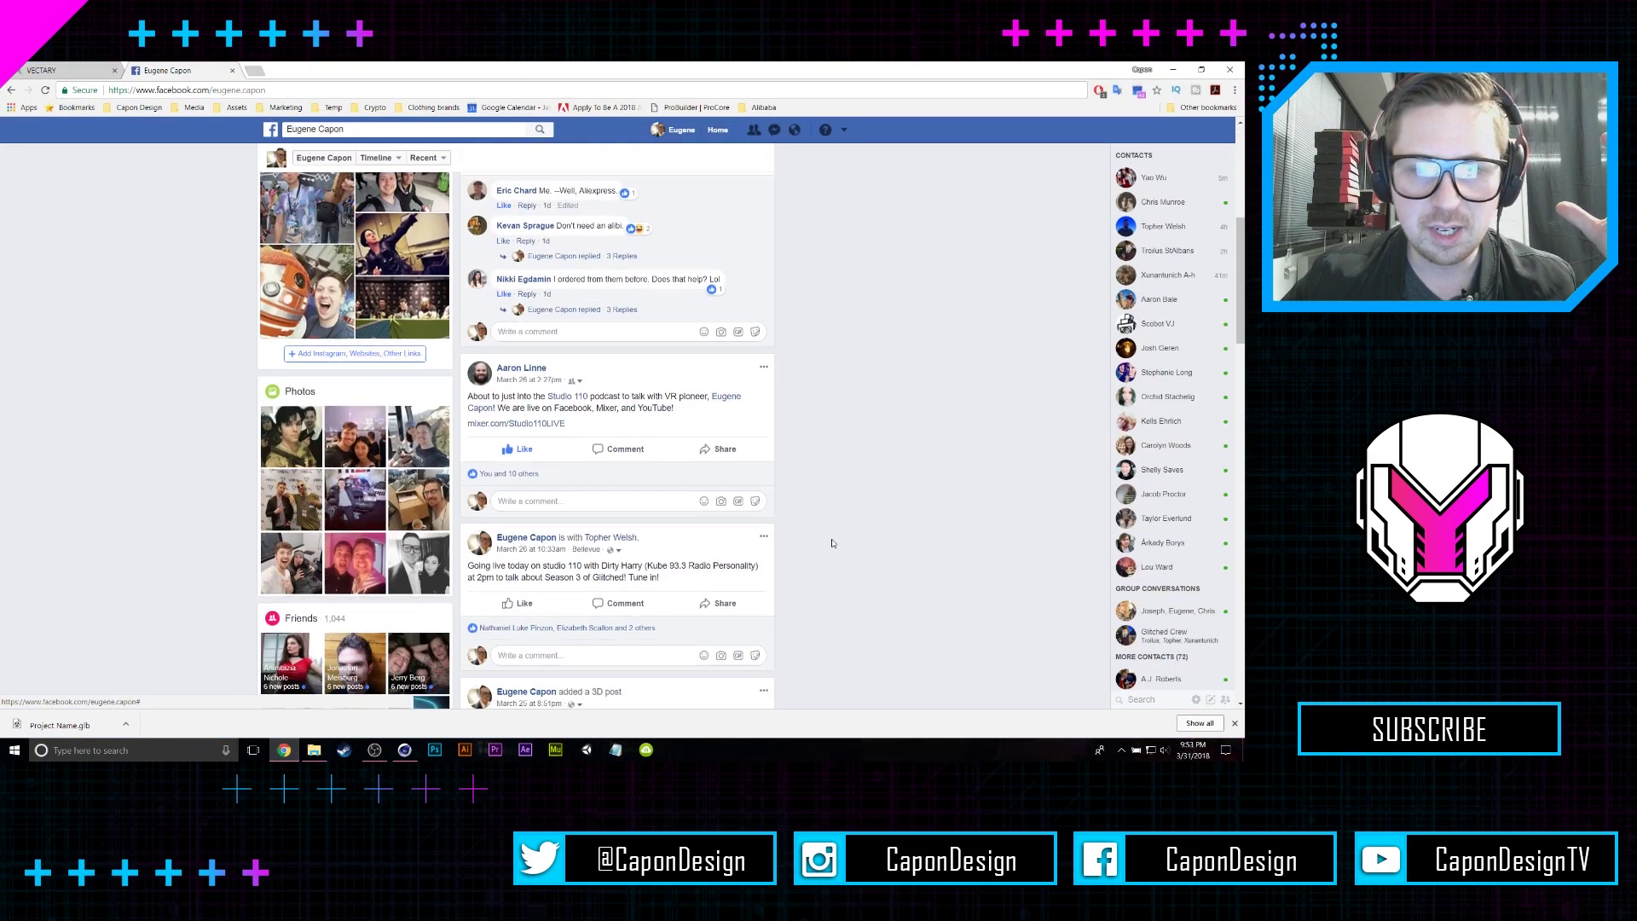
scroll(833, 544, "down", 8)
scroll(806, 461, "up", 2)
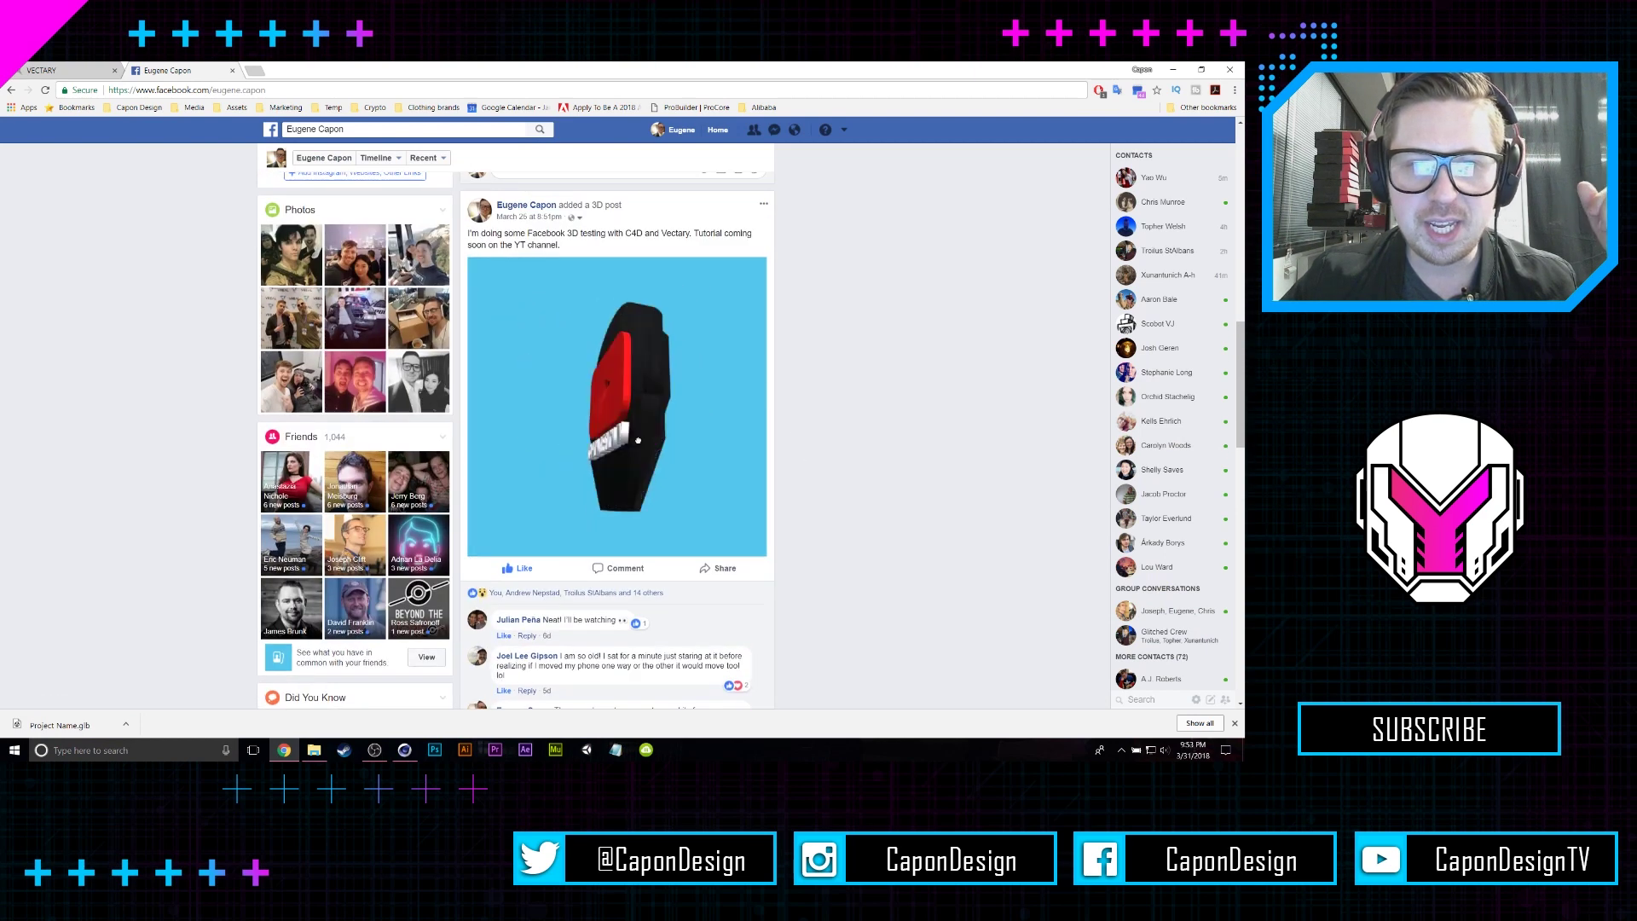
left_click_drag(638, 440, 647, 352)
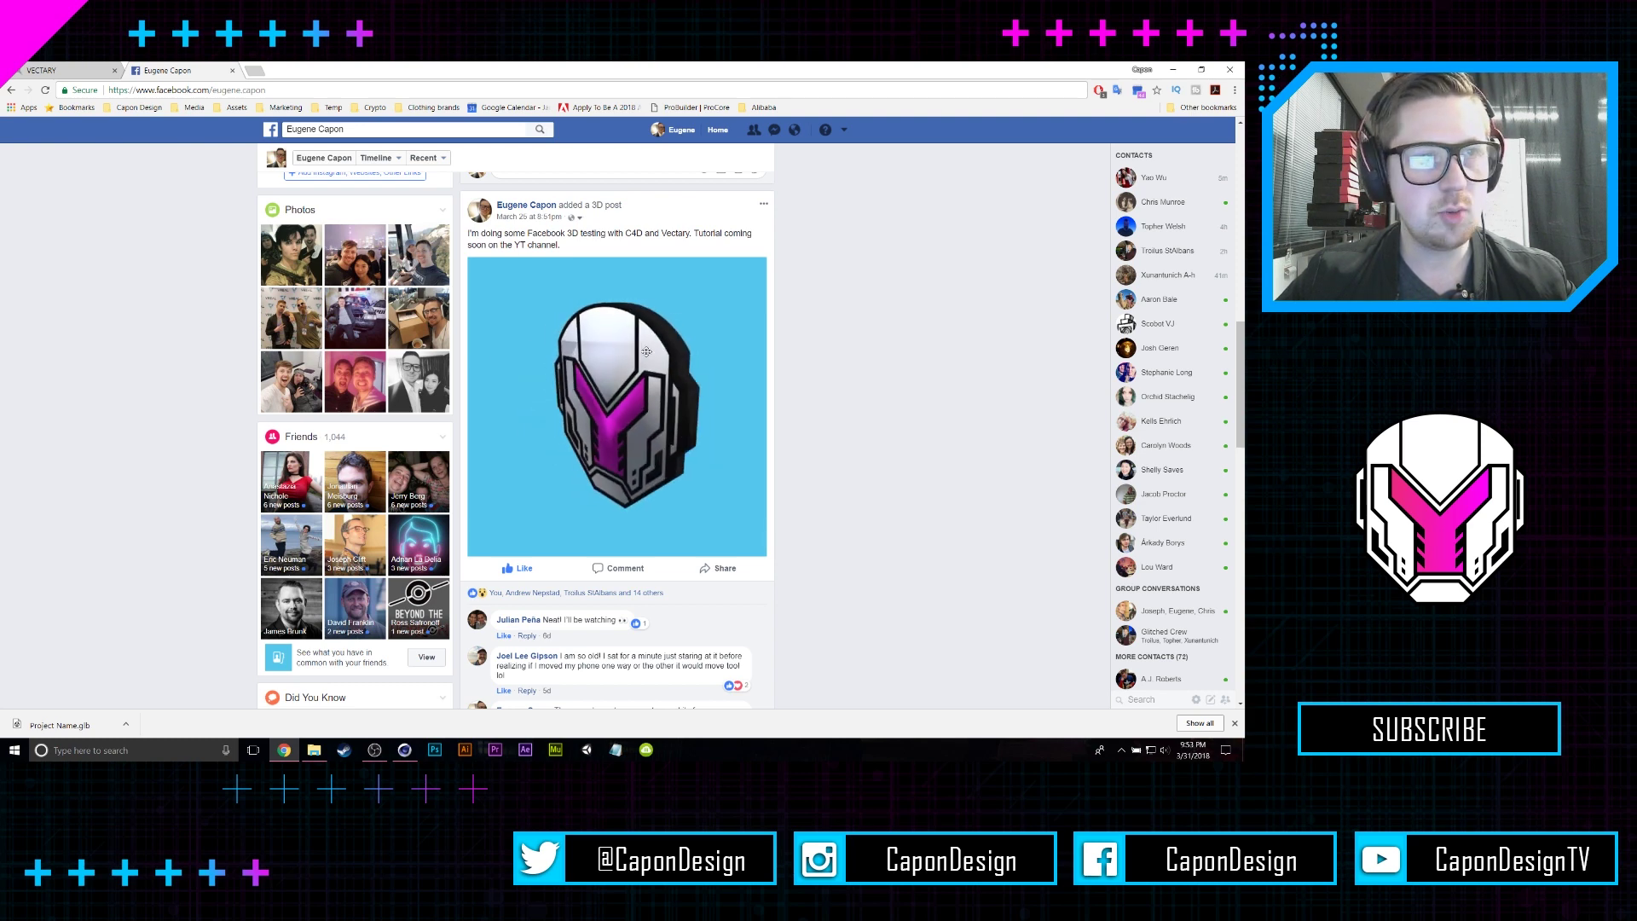
left_click(51, 70)
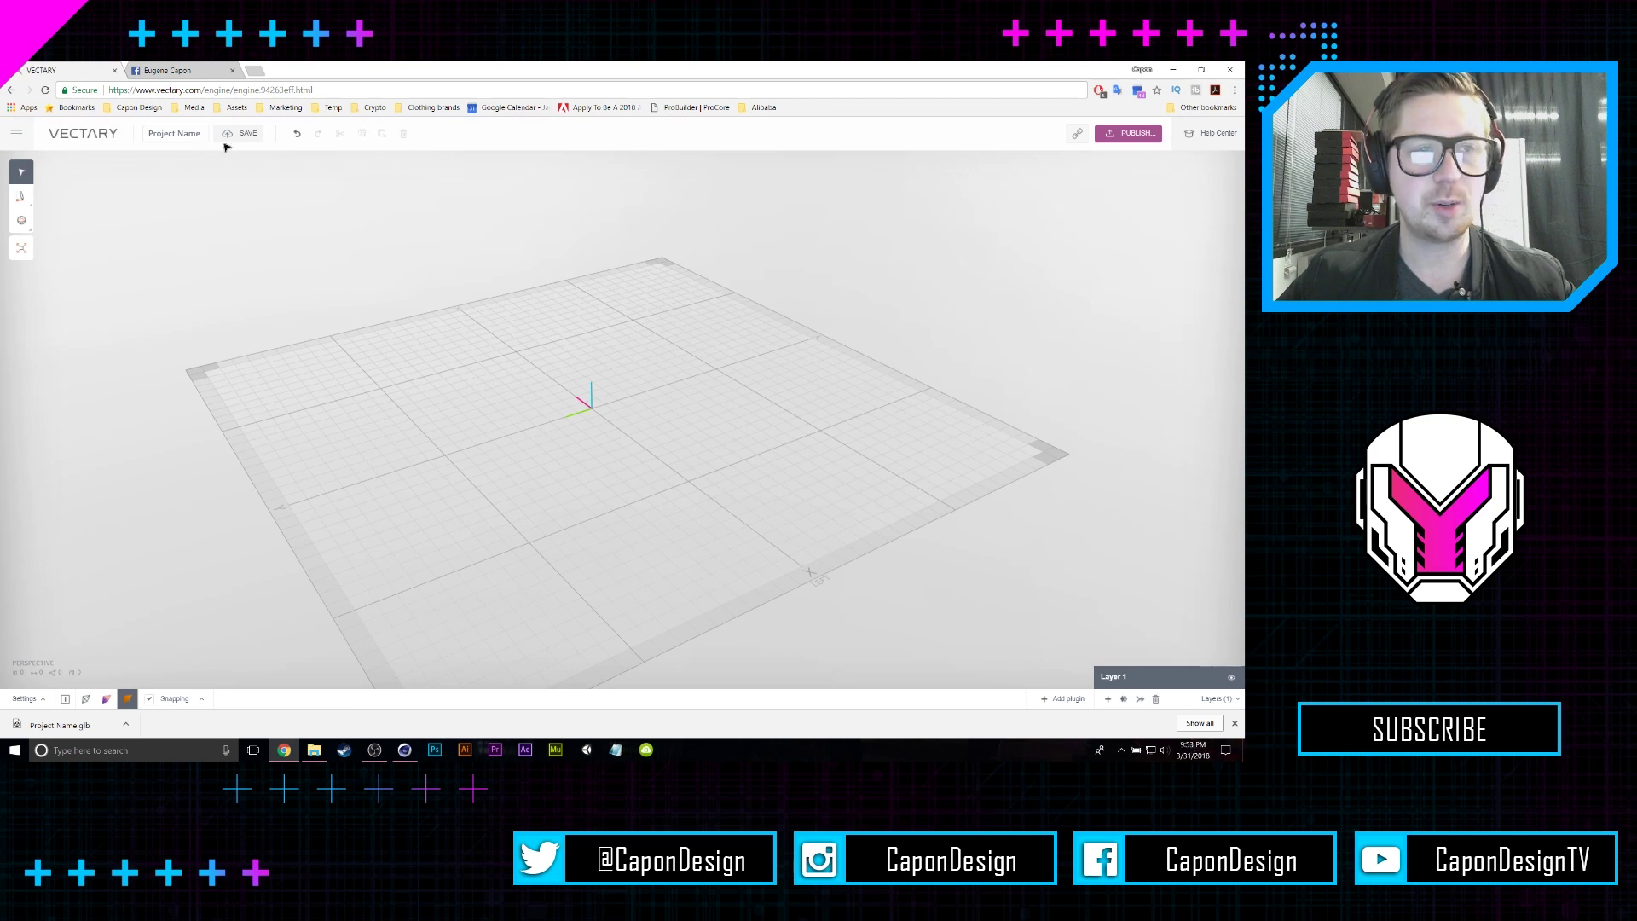
mouse_move(480, 531)
left_mouse_down()
mouse_move(606, 534)
mouse_move(588, 482)
mouse_move(443, 530)
mouse_move(394, 565)
mouse_move(464, 523)
left_mouse_up()
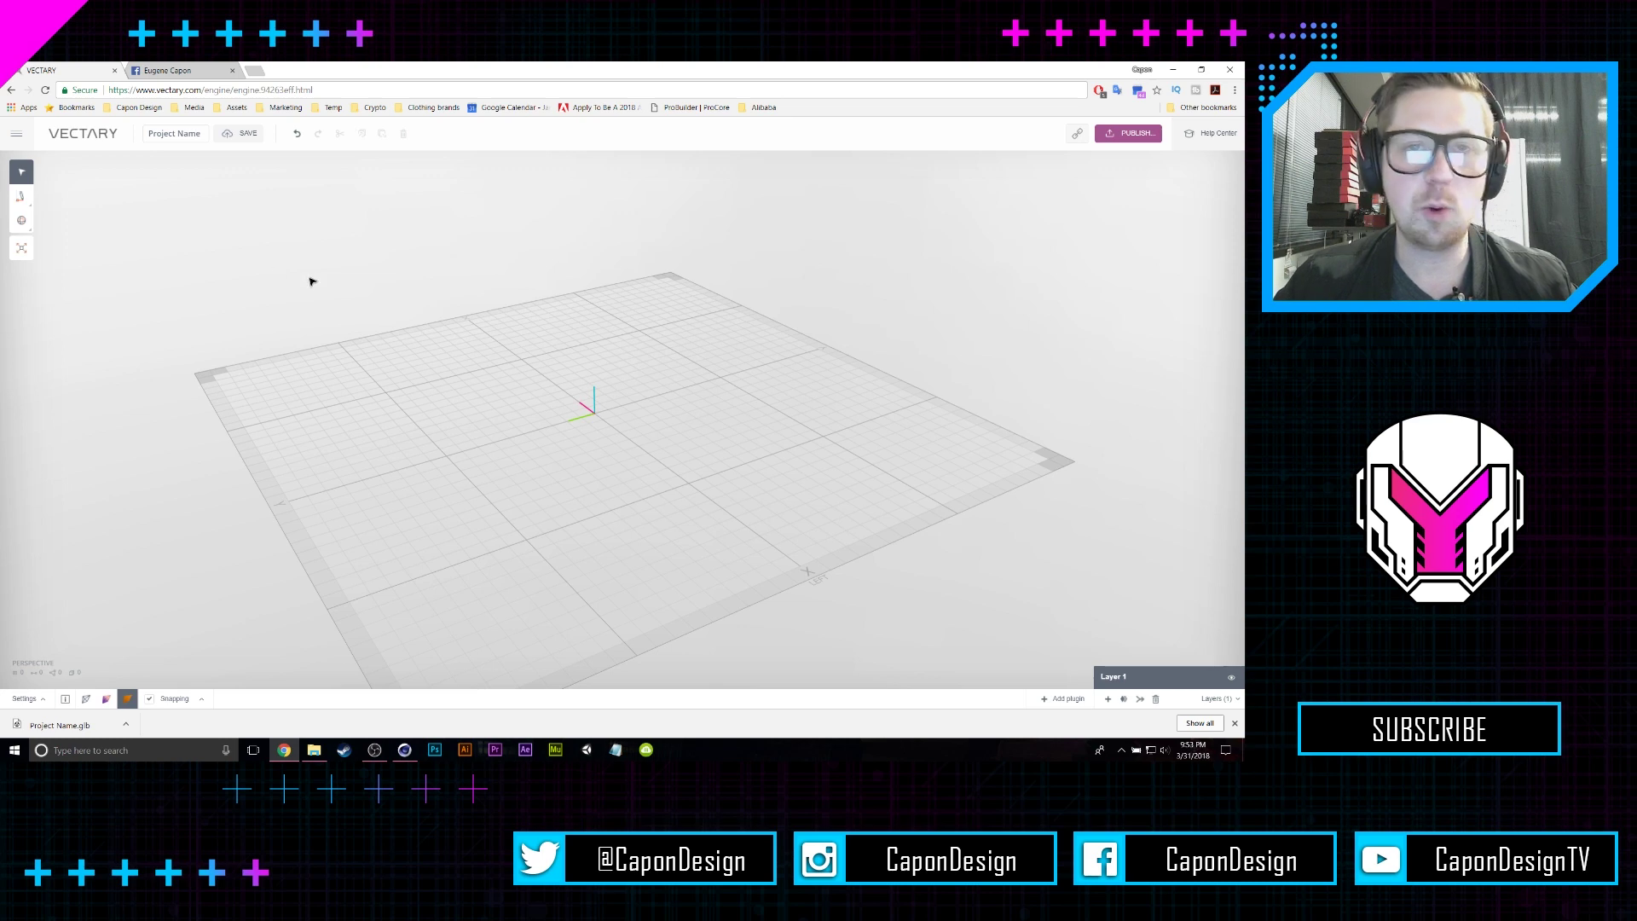
- Switch to Cinema 4D and inspect the front and back of the helmet model with the play button
left_click(405, 752)
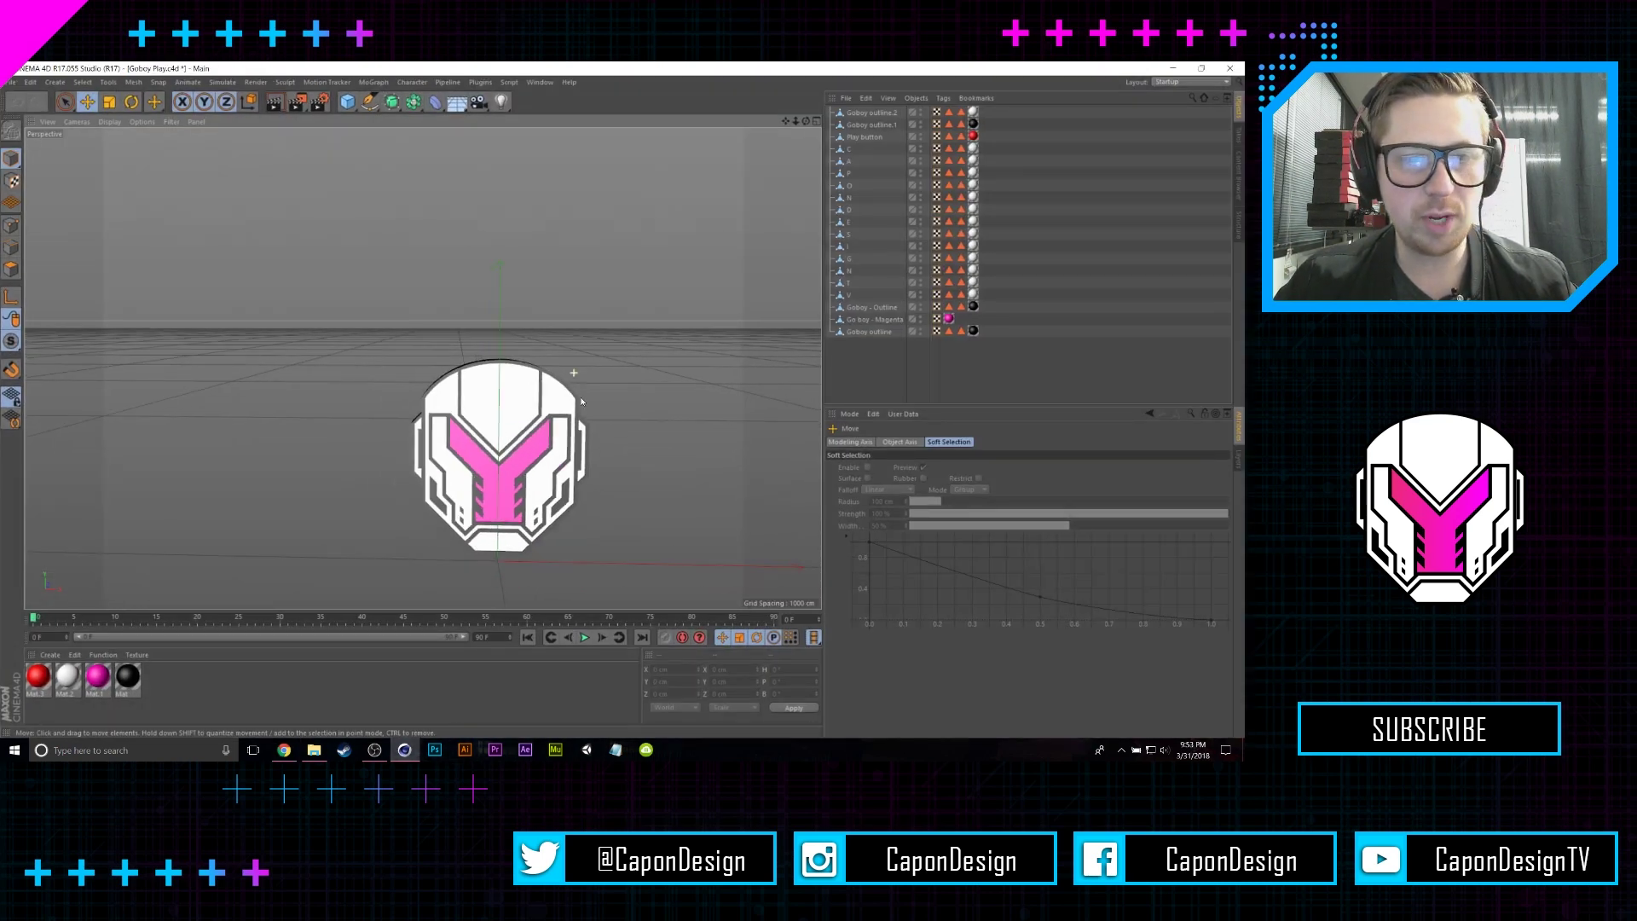
middle_click(600, 292)
middle_click(244, 244)
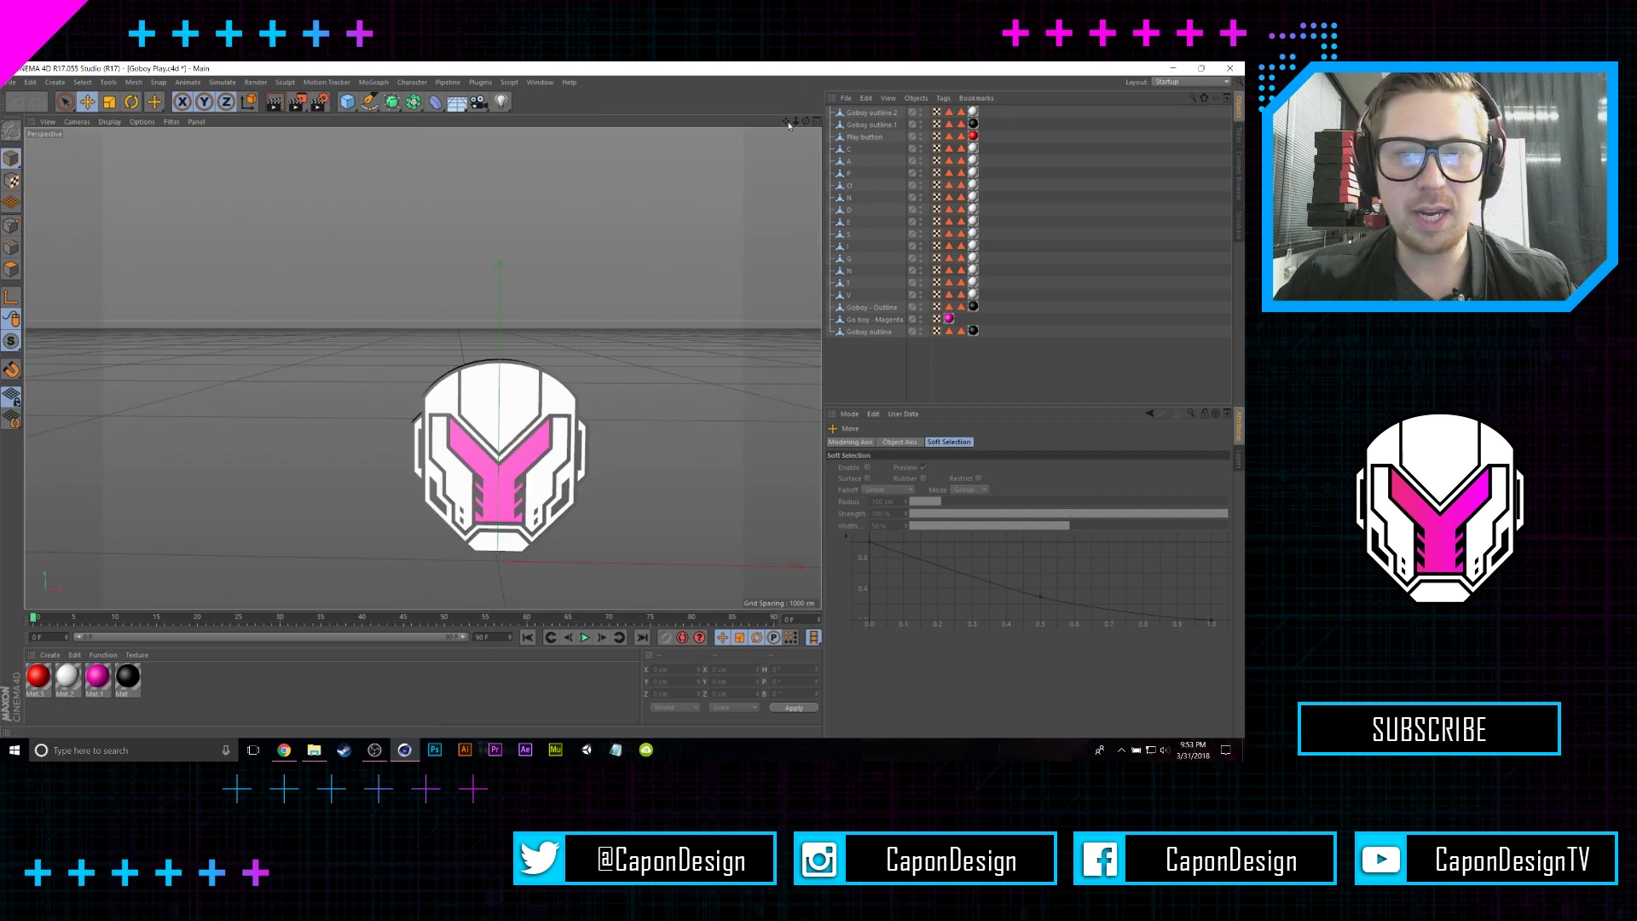
left_click_drag(786, 121, 753, 29)
left_click_drag(475, 534, 463, 300, "alt")
mouse_move(489, 356)
left_mouse_down("alt")
mouse_move(432, 474)
mouse_move(683, 468)
mouse_move(687, 445)
mouse_move(478, 350)
left_mouse_up("alt")
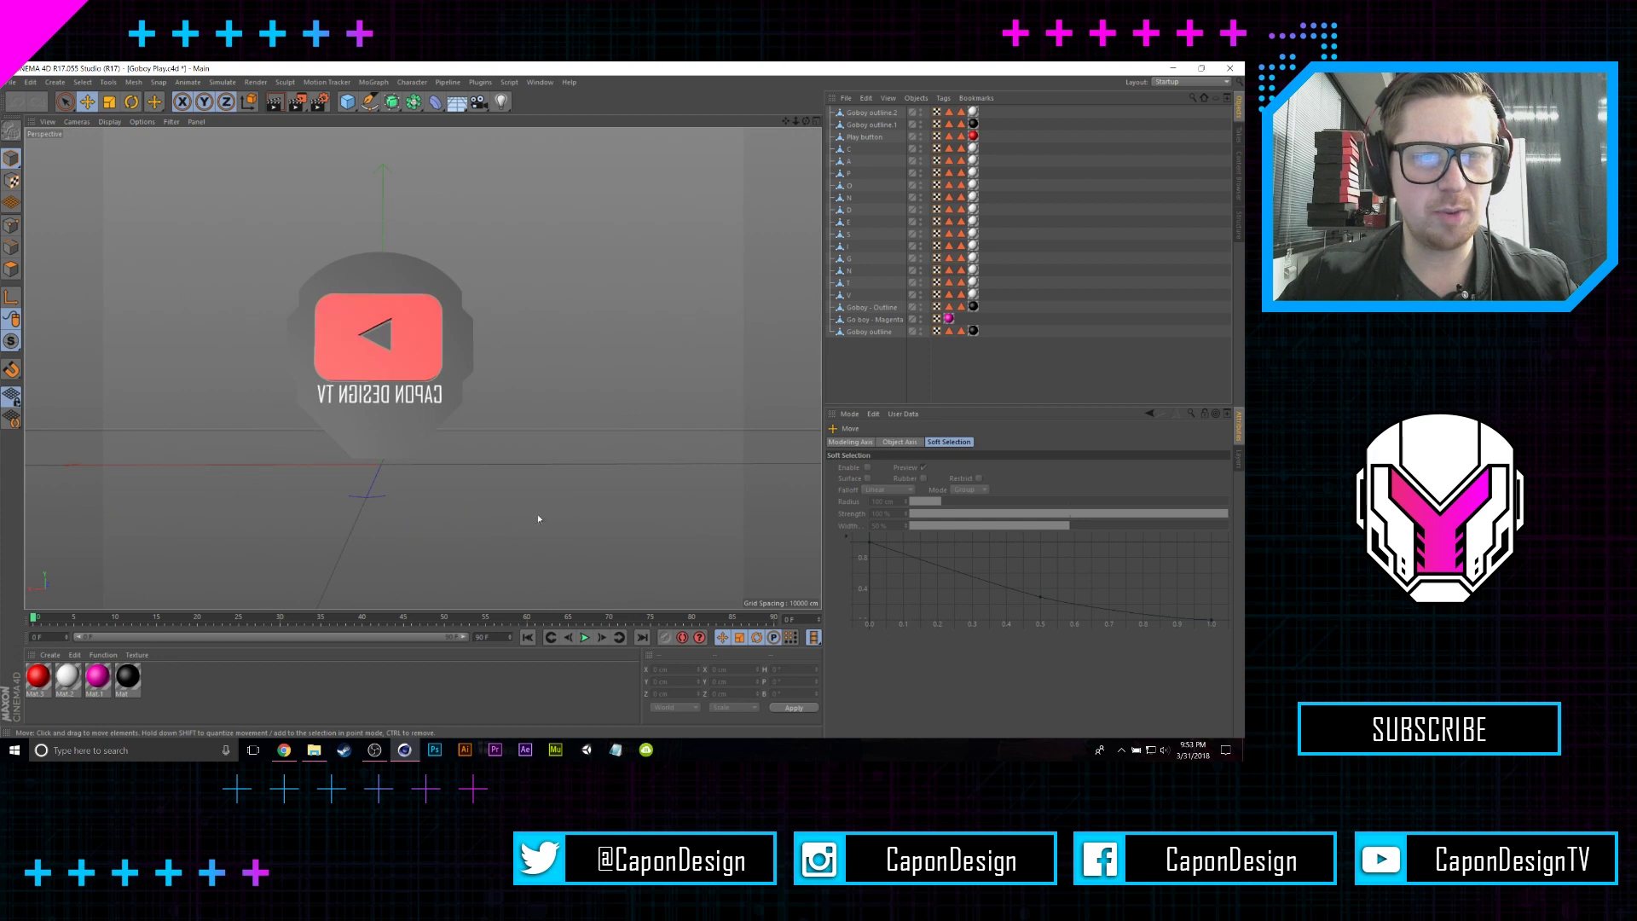
left_click_drag(538, 518, 535, 454, "alt")
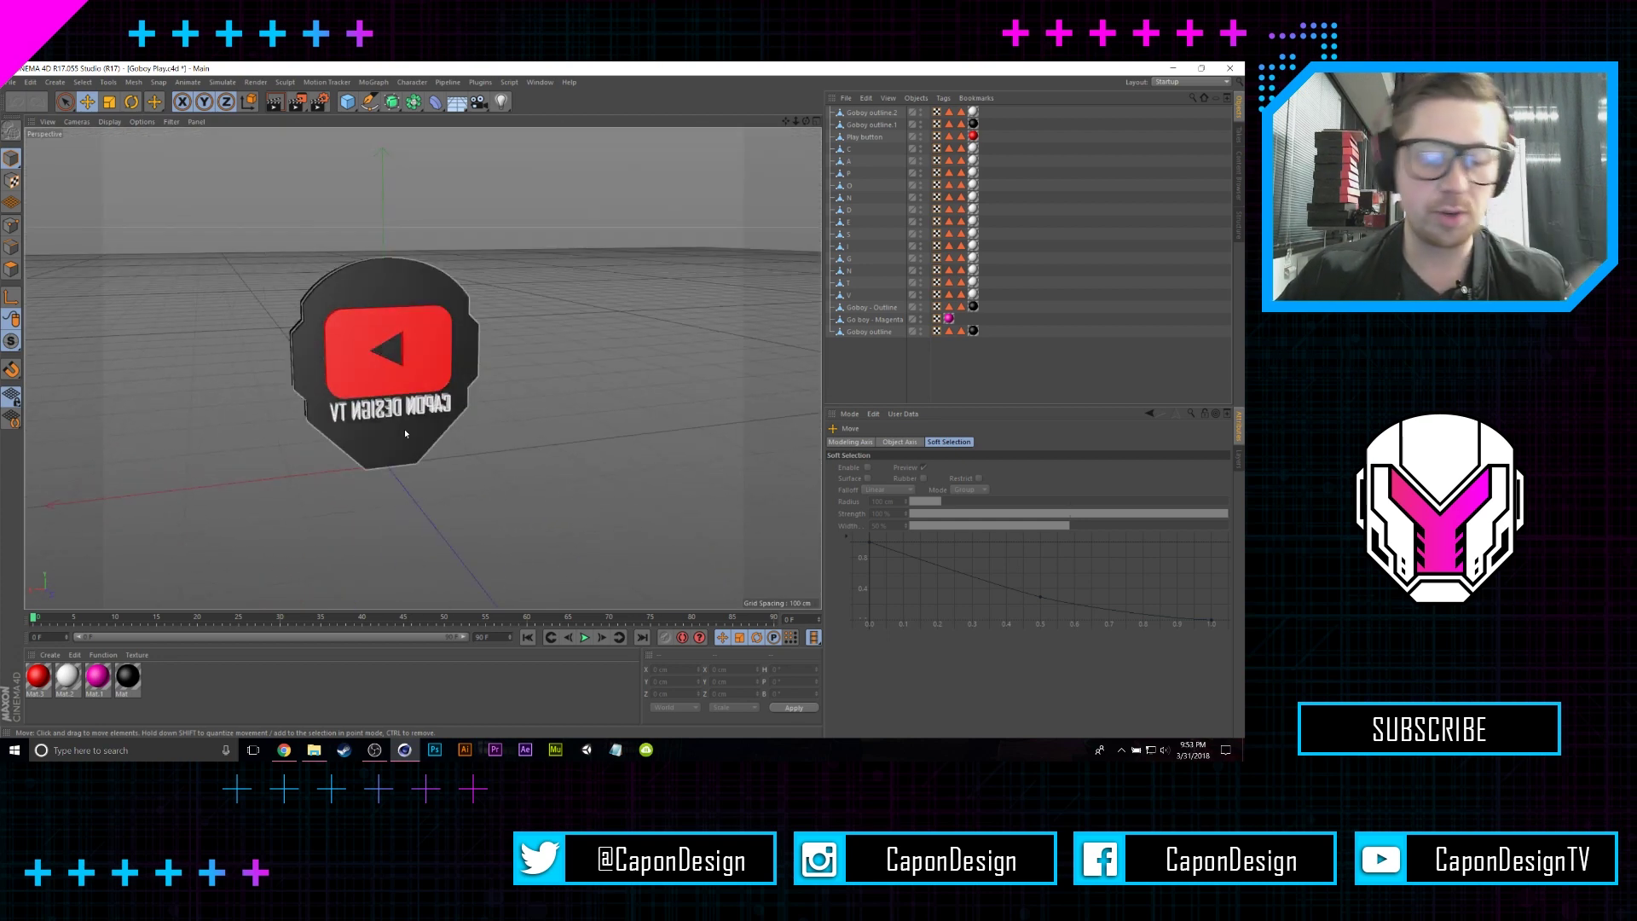
left_click_drag(445, 448, 588, 511, "alt")
left_click(12, 84)
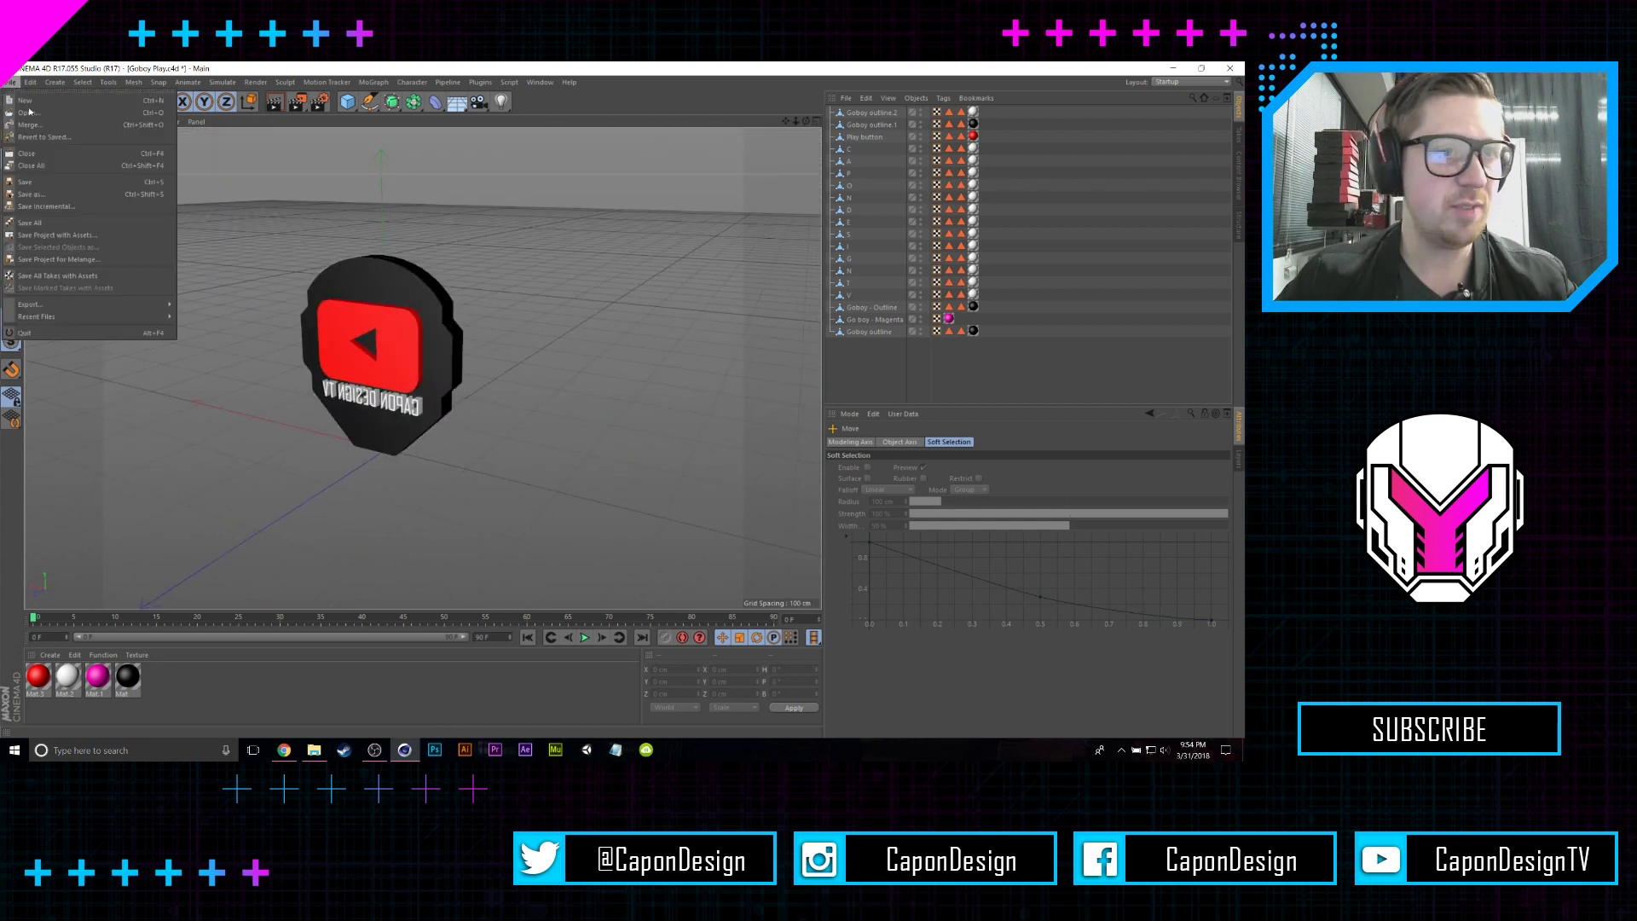
left_click(33, 193)
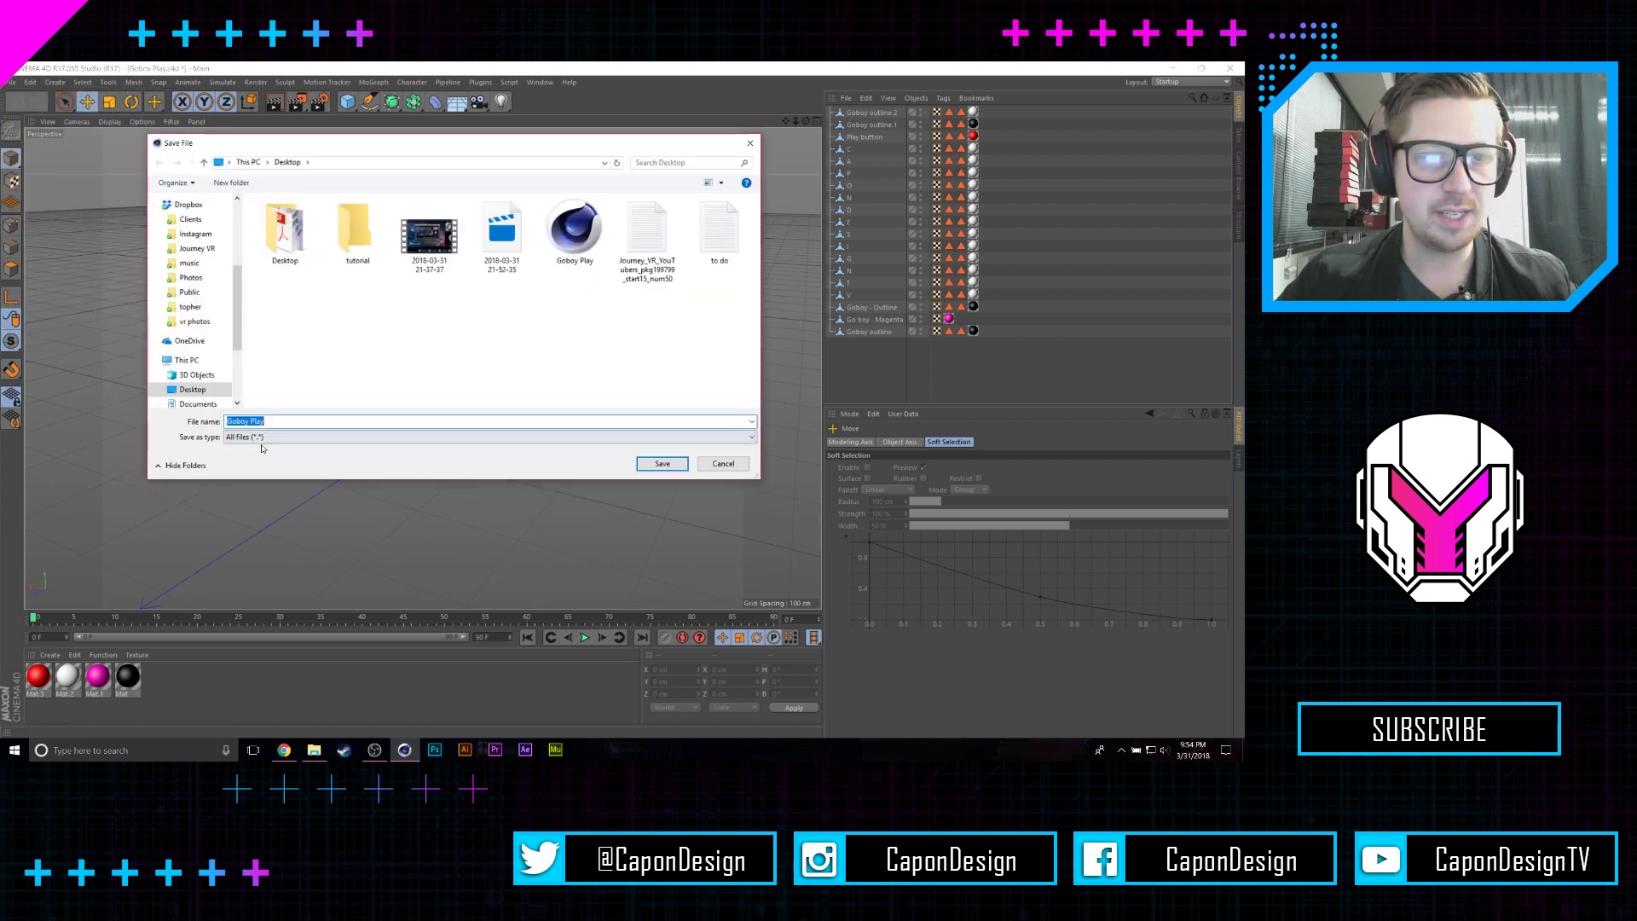
left_click(266, 437)
left_click(266, 448)
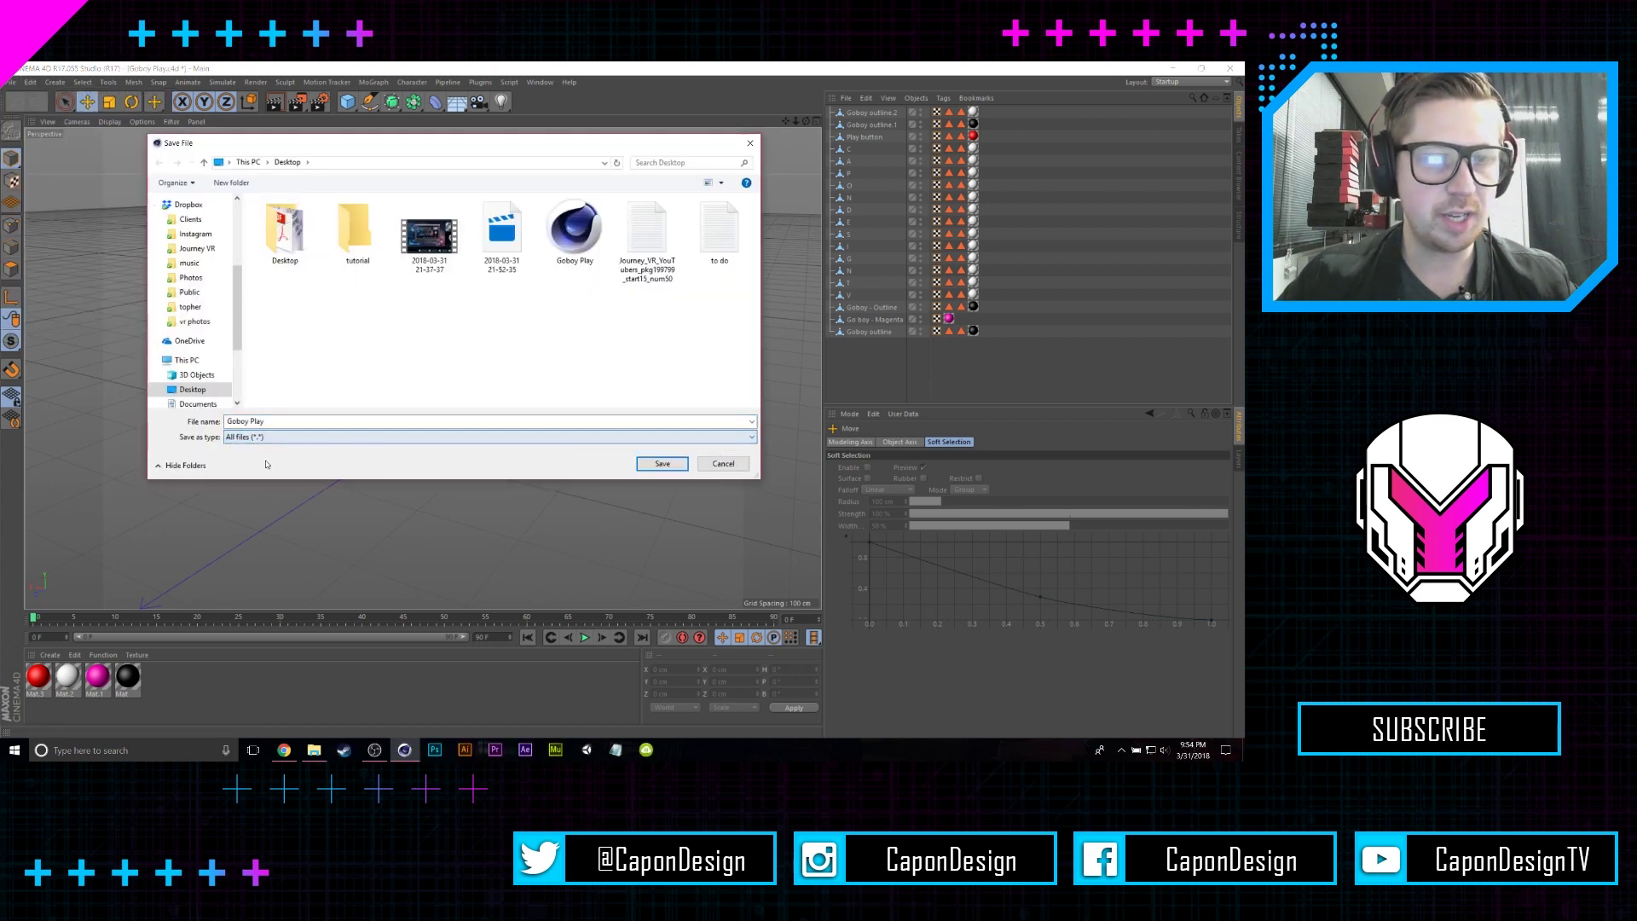
left_click(719, 468)
left_click(7, 70)
left_click(6, 84)
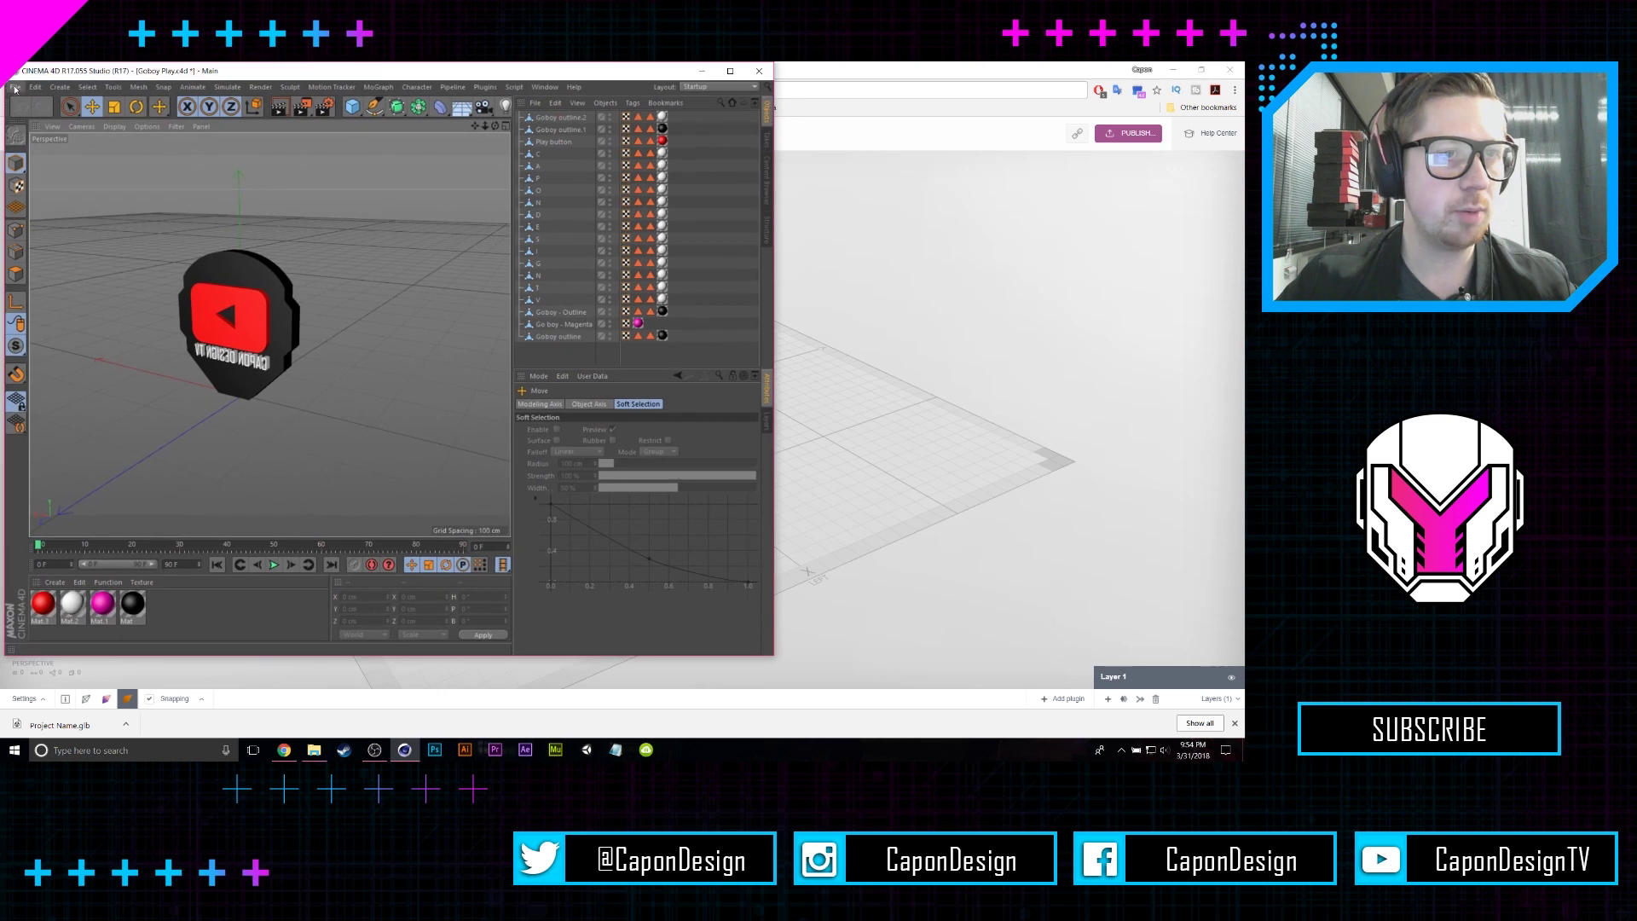
- Export the helmet model to the Desktop as a Wavefront OBJ named Goboy Play with the default export settings
left_click(14, 88)
mouse_move(72, 308)
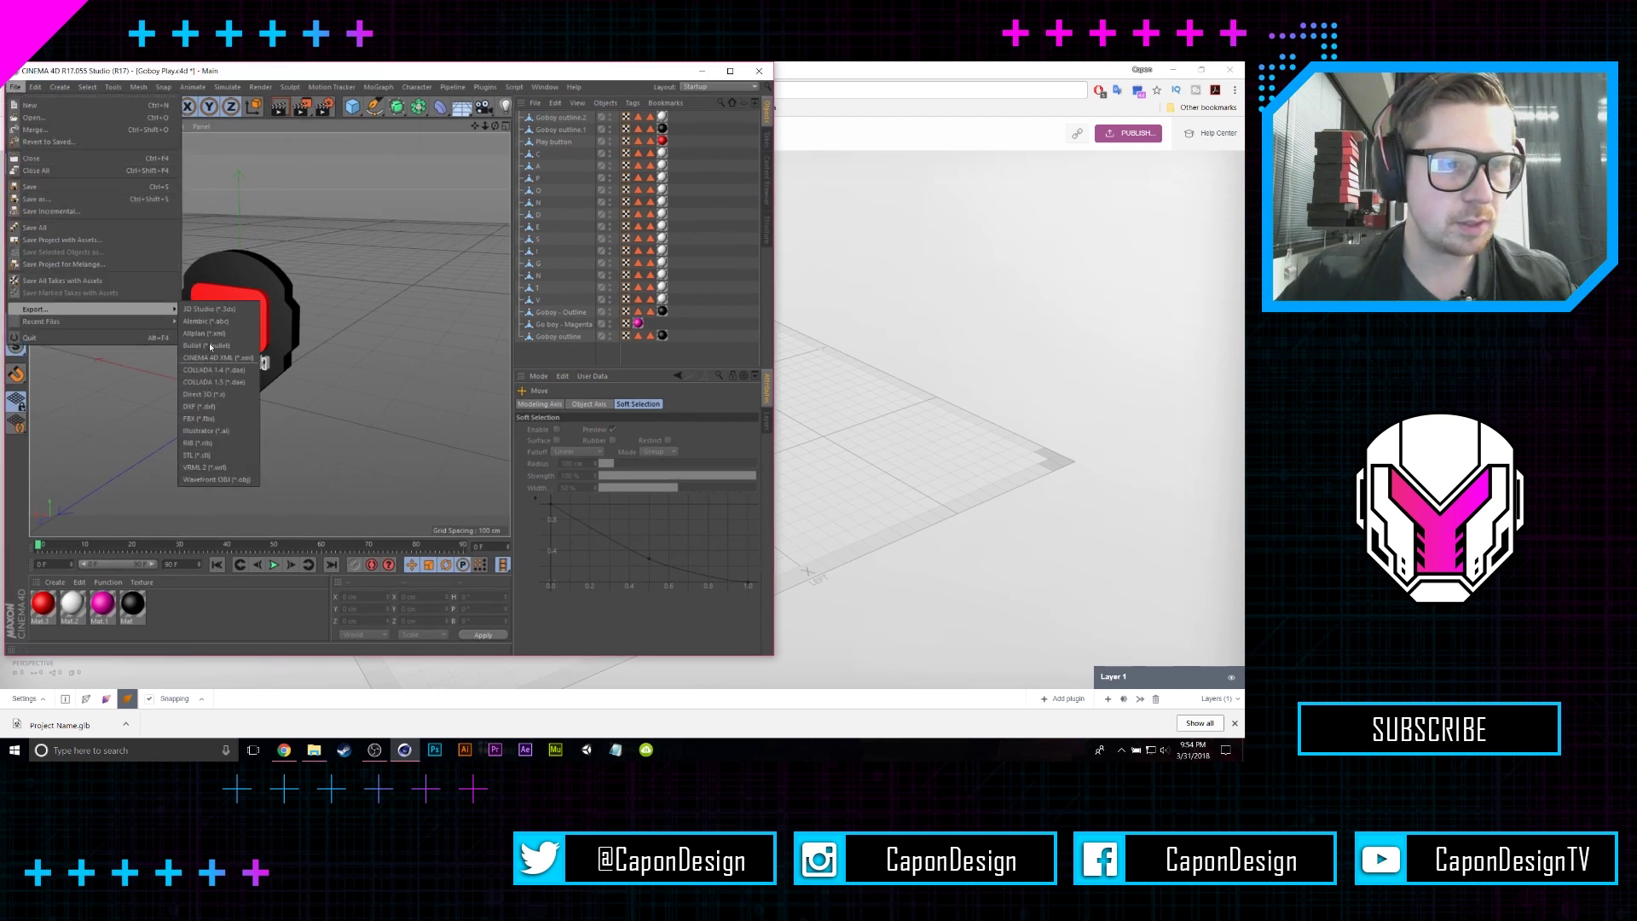
left_click(209, 480)
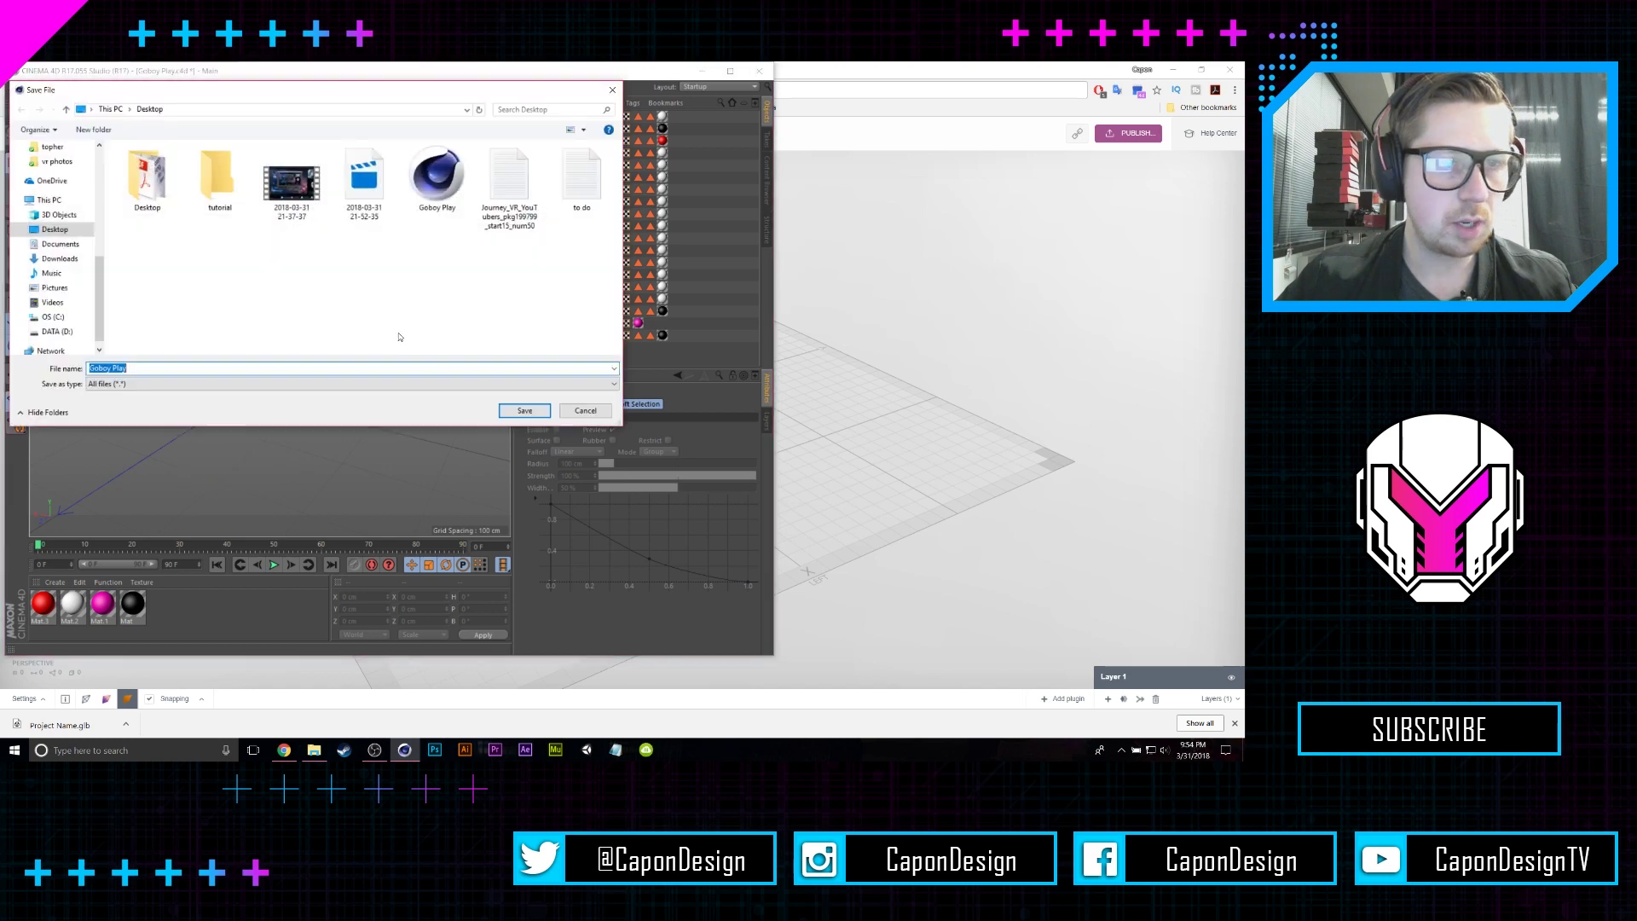
left_click(154, 370)
left_click(525, 411)
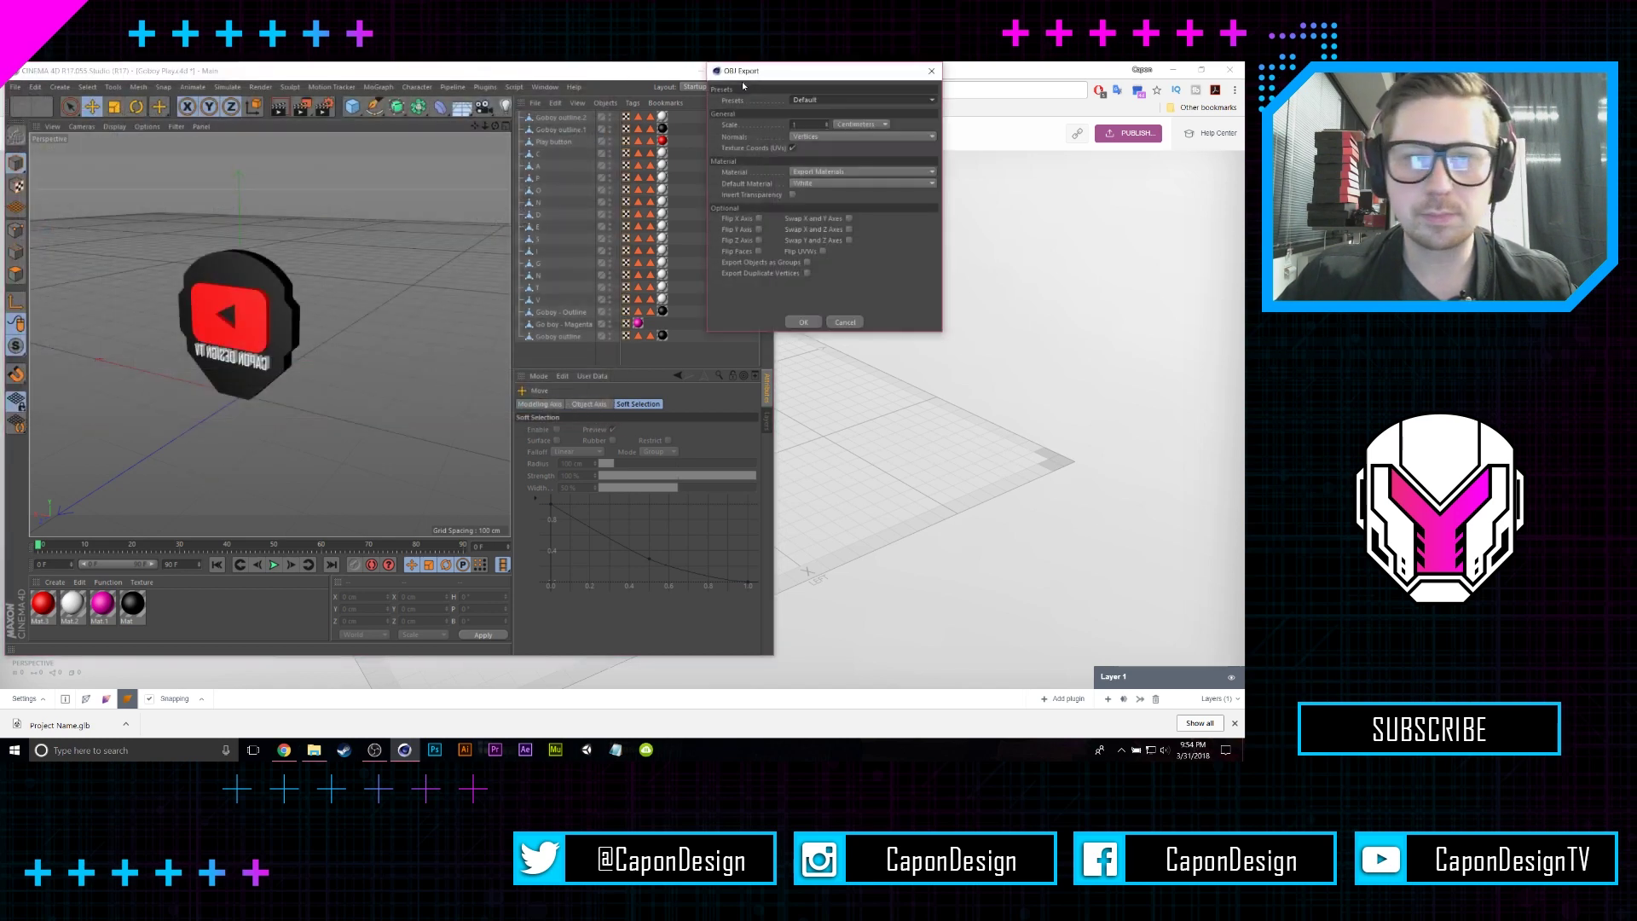
left_click(802, 323)
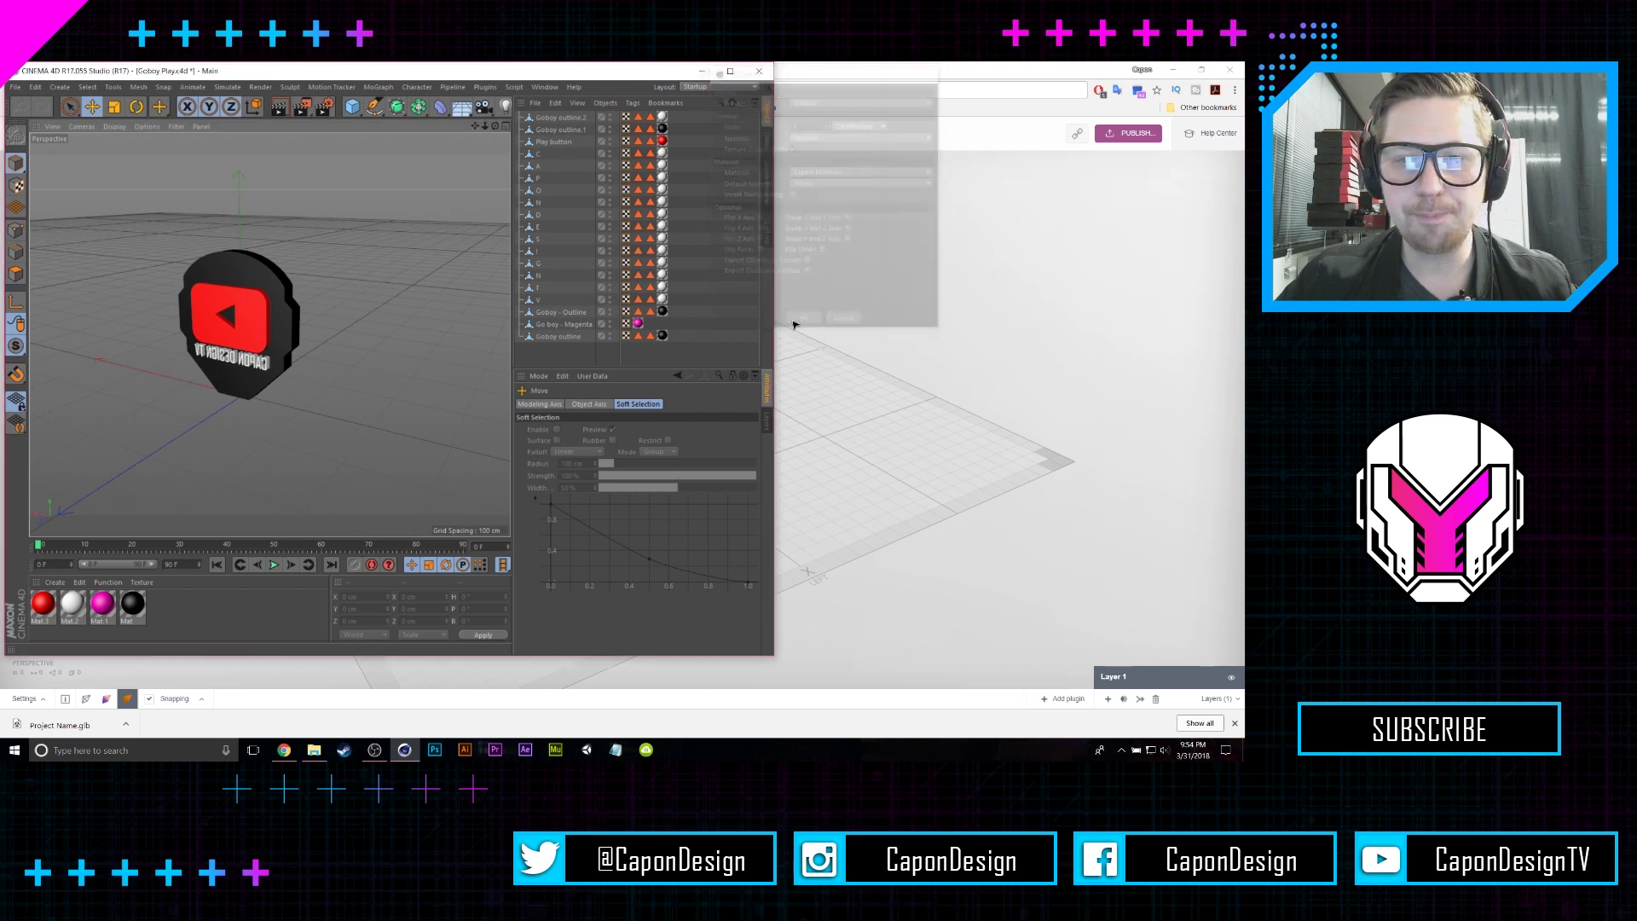
- Return to Vectary and import the Goboy Play OBJ file from the Desktop
left_click(702, 72)
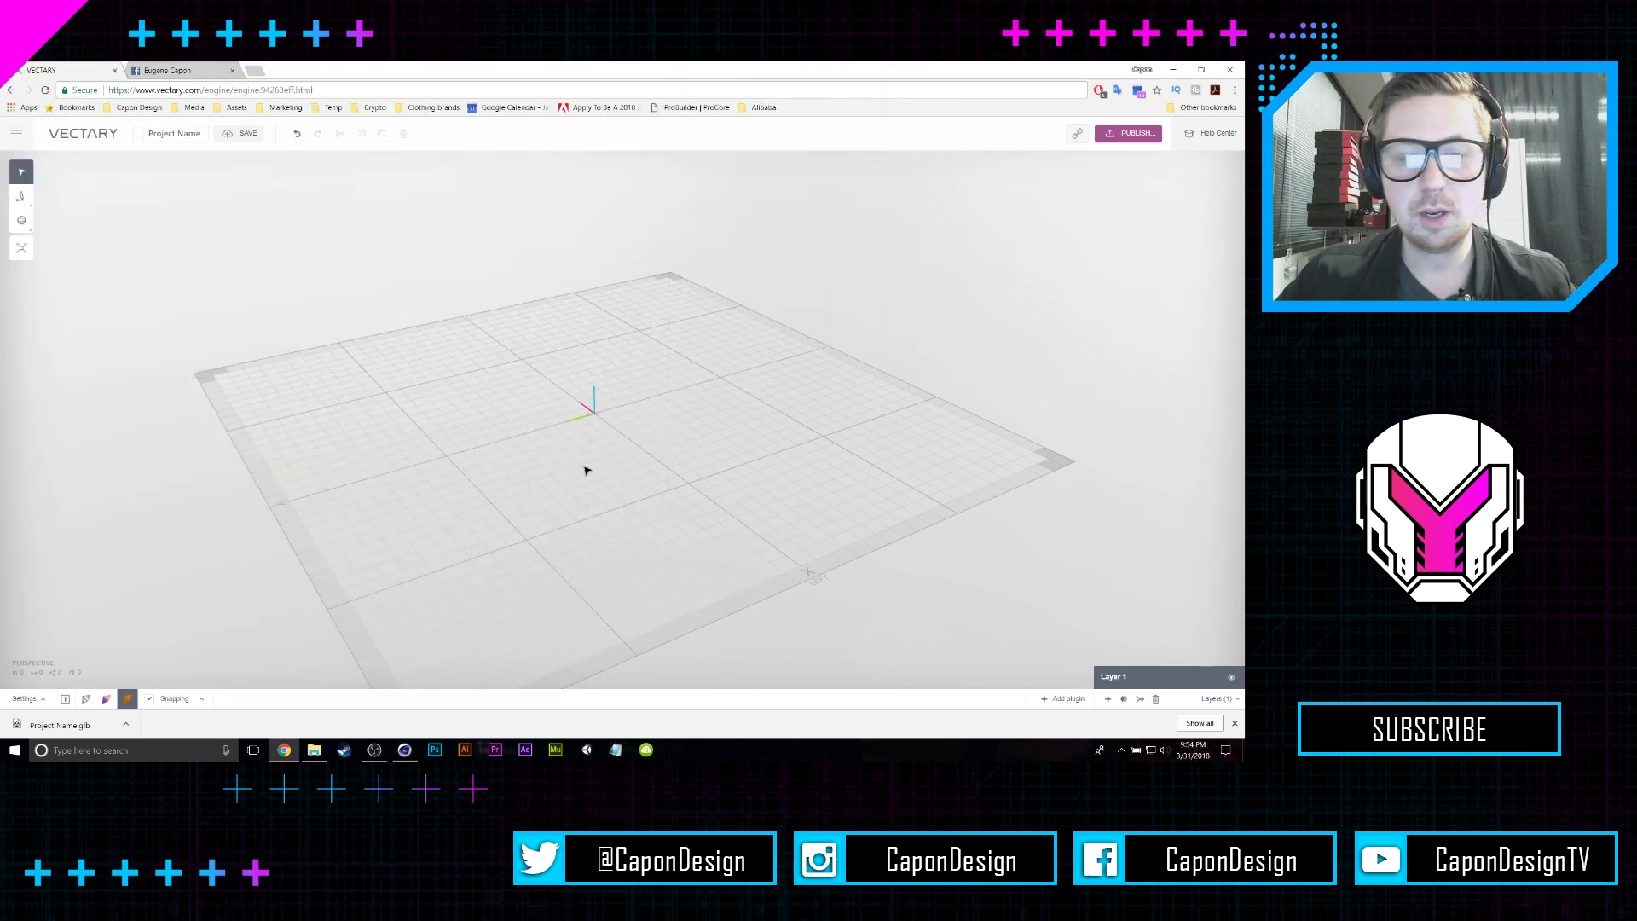
right_click_drag(632, 473, 603, 494)
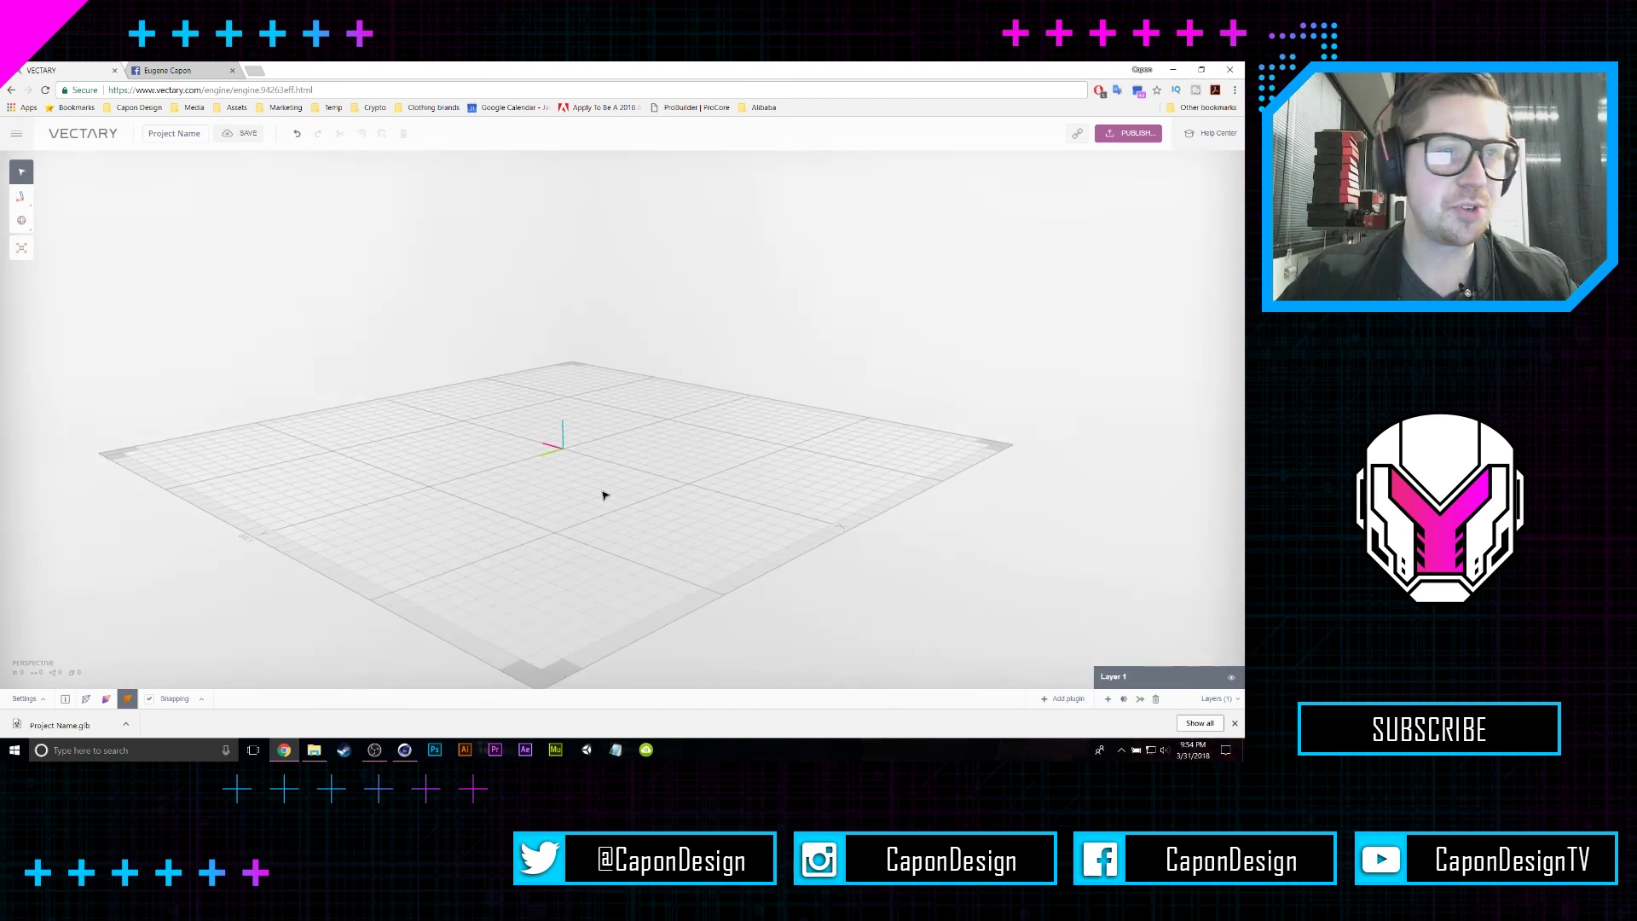
left_click(18, 134)
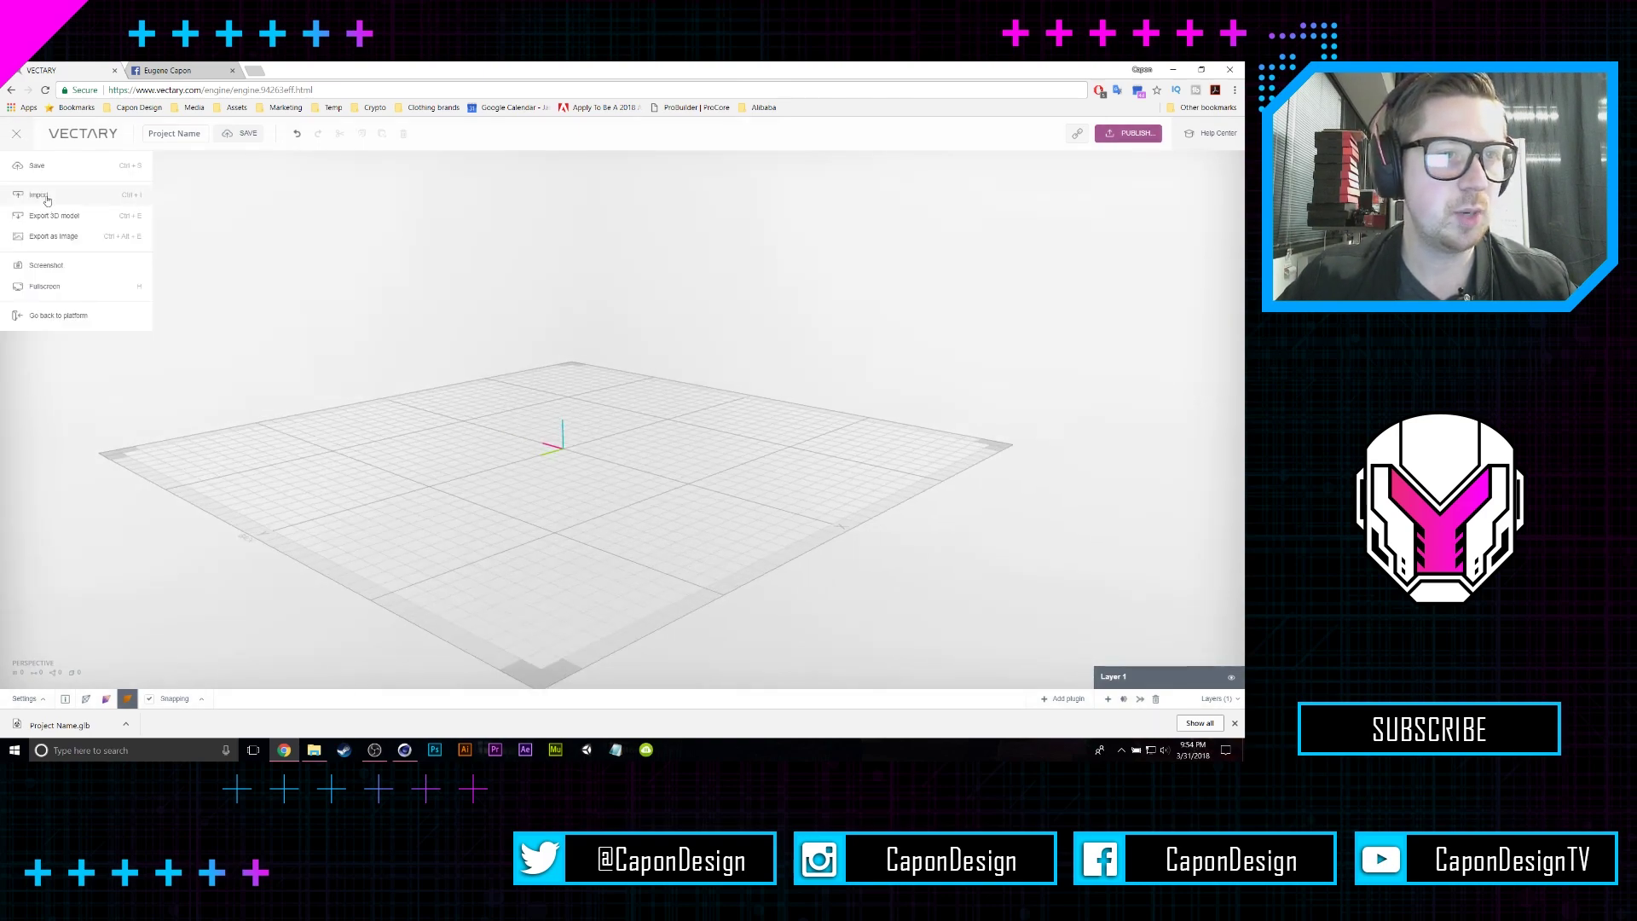
left_click(44, 196)
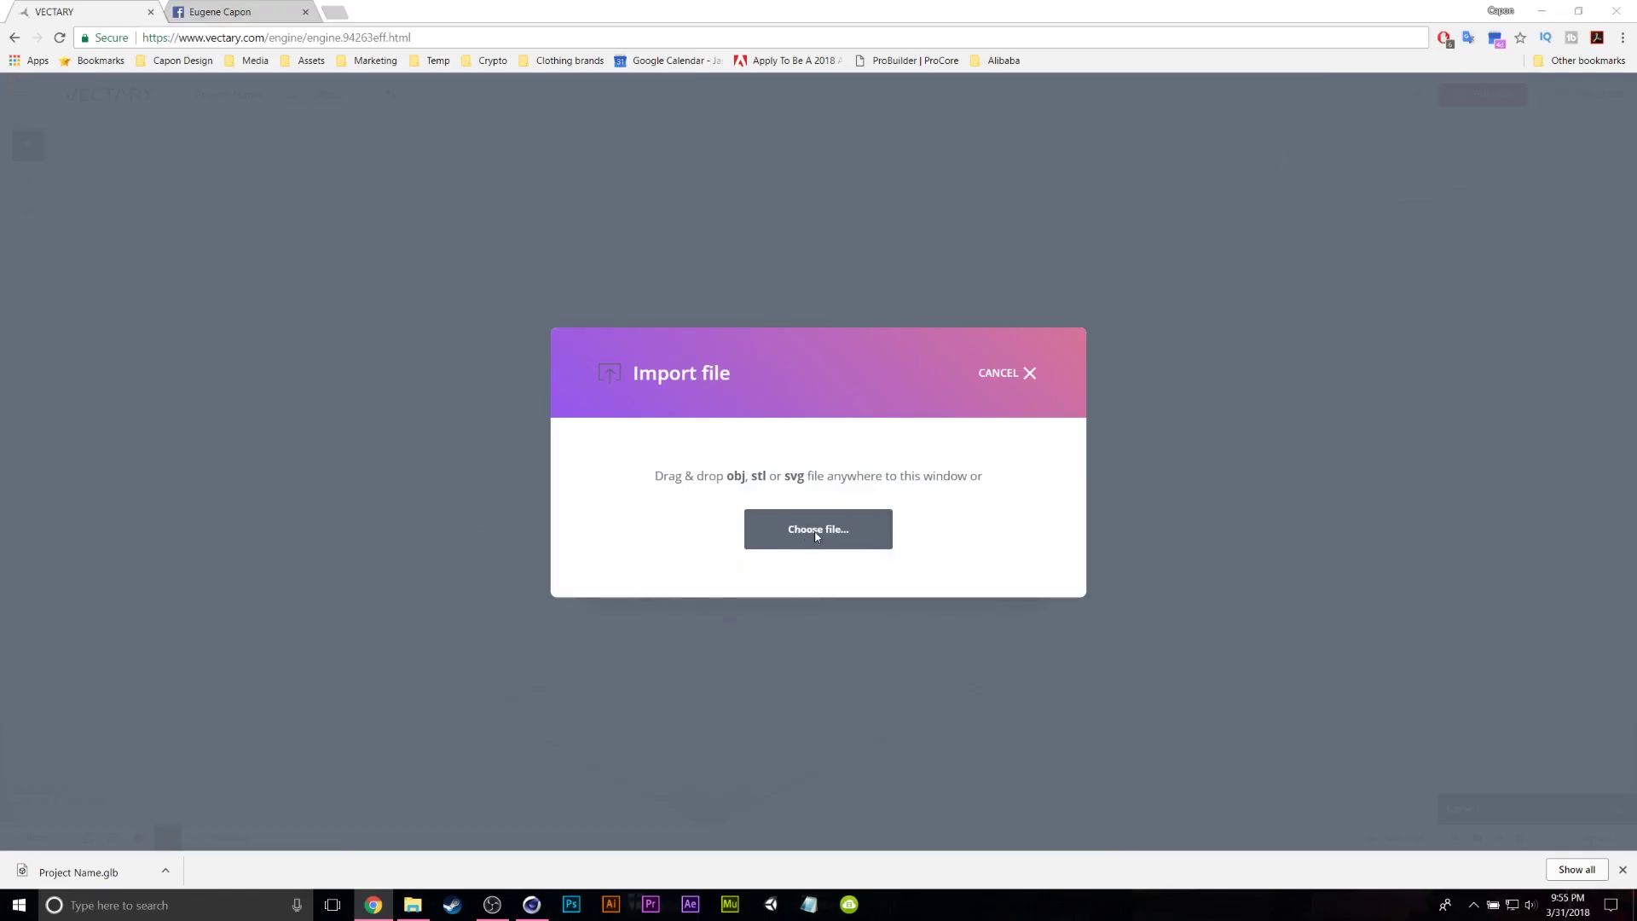
left_click(816, 533)
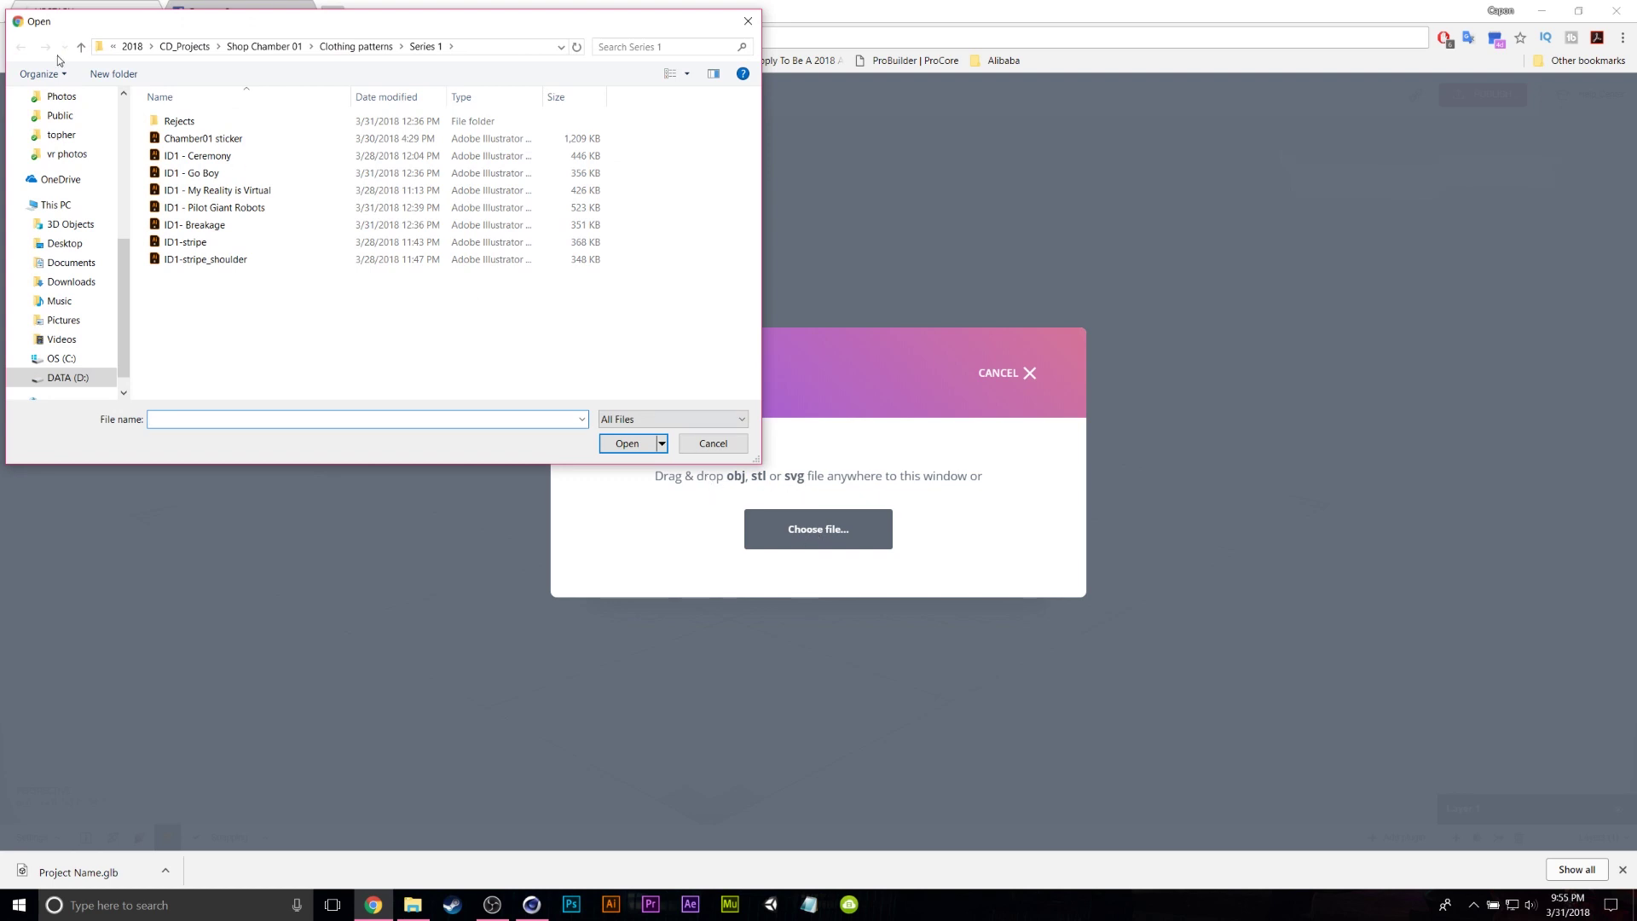
left_click(65, 243)
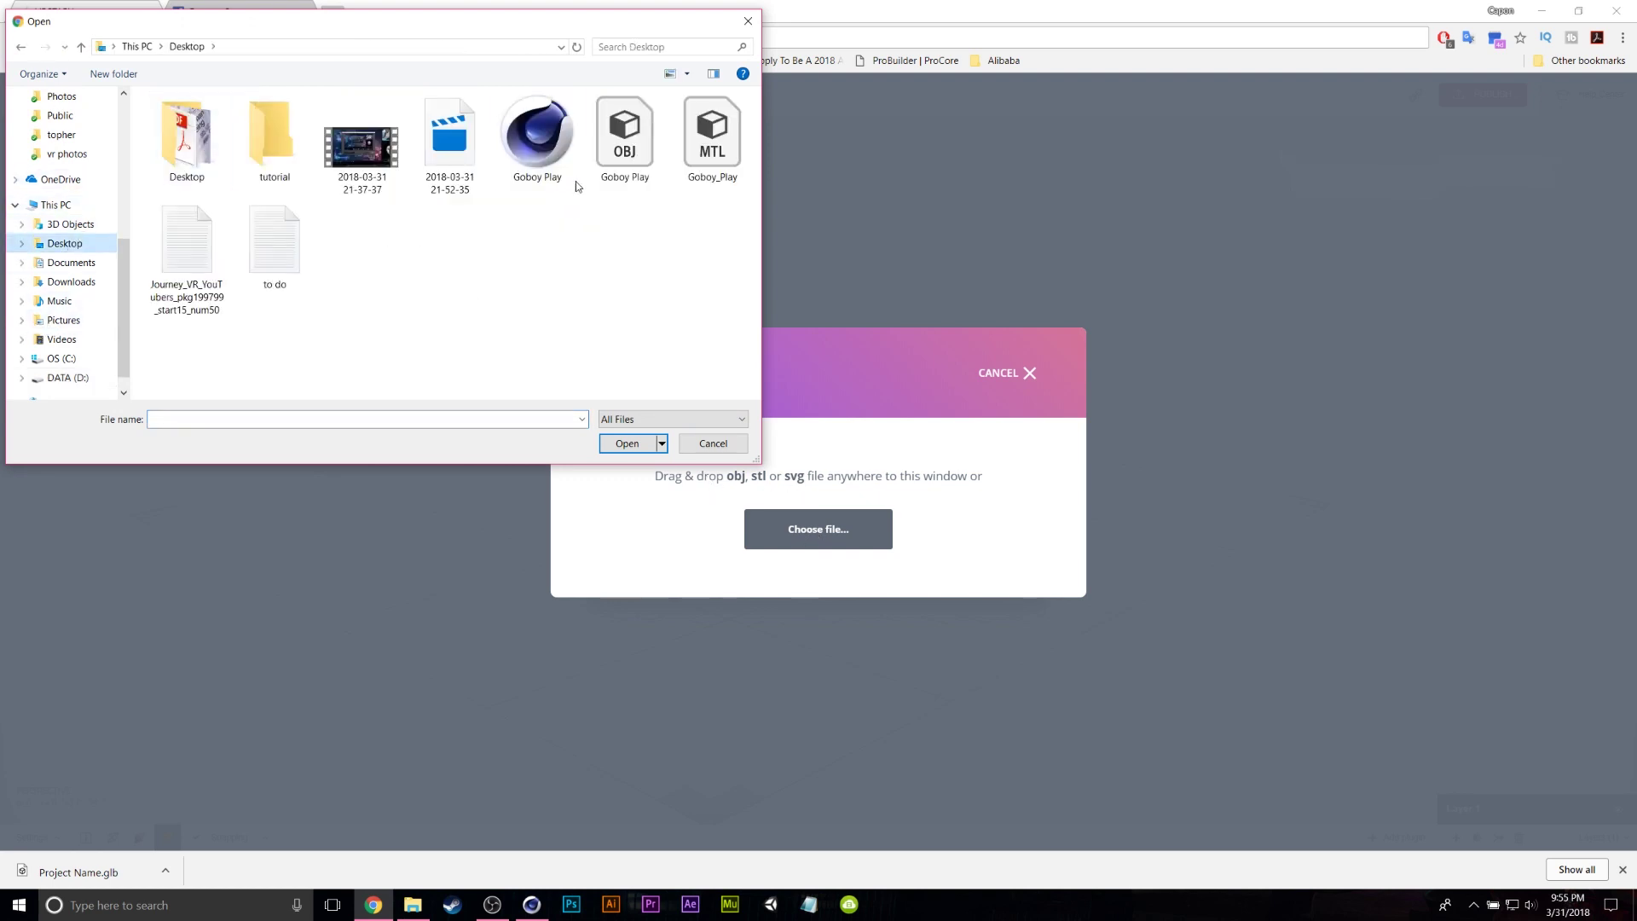
left_click(533, 129)
left_click(636, 130)
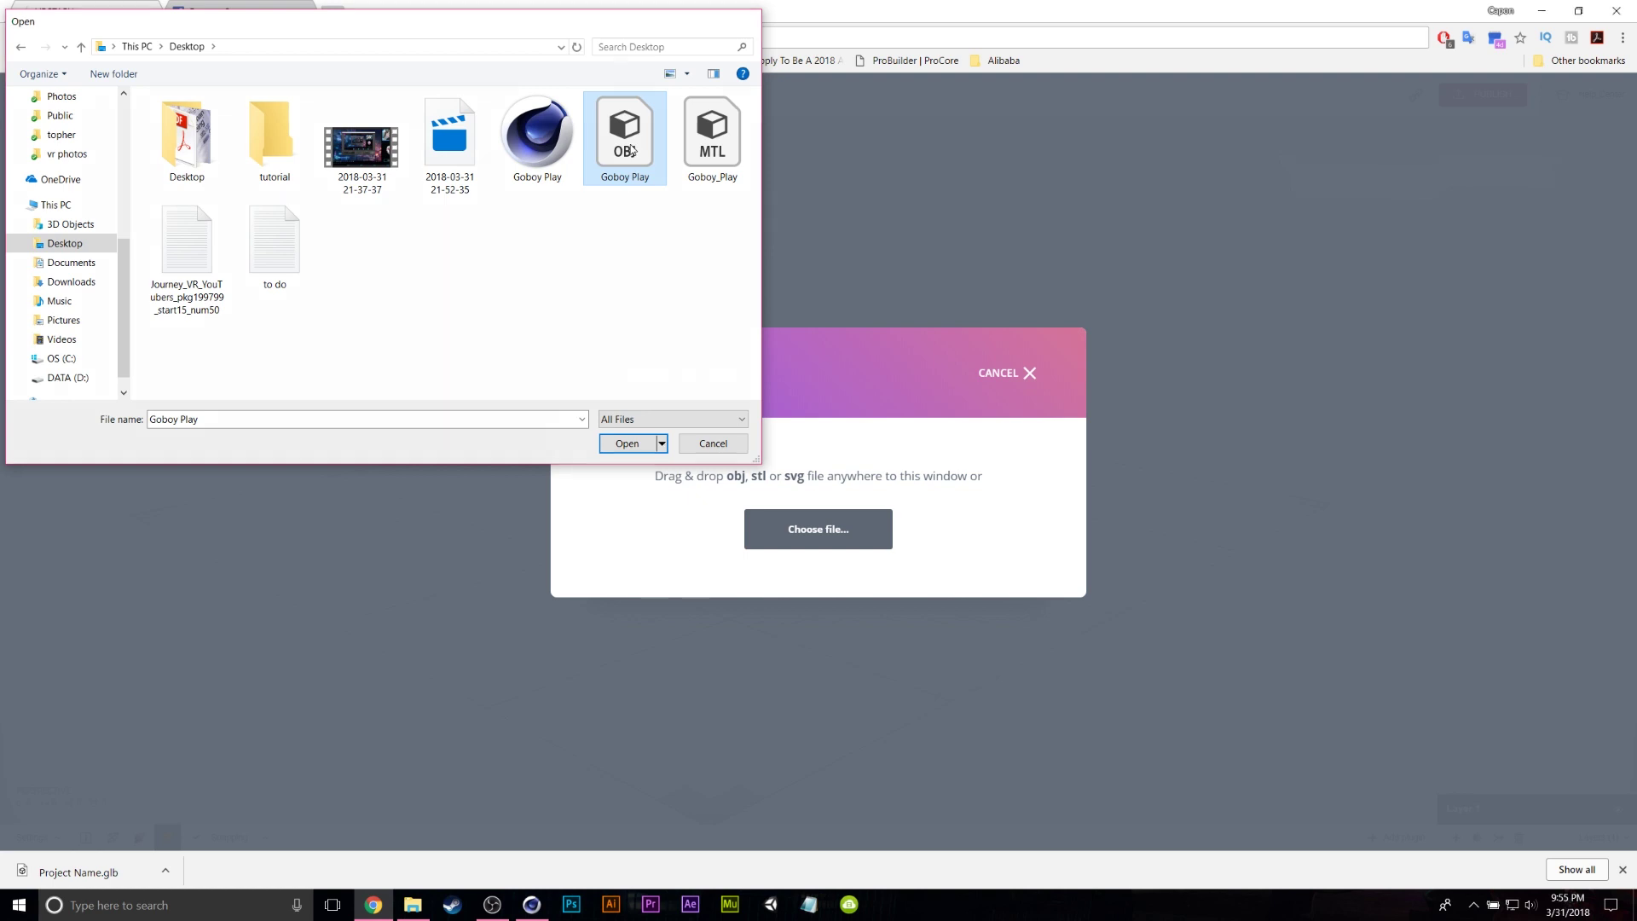
double_click(632, 150)
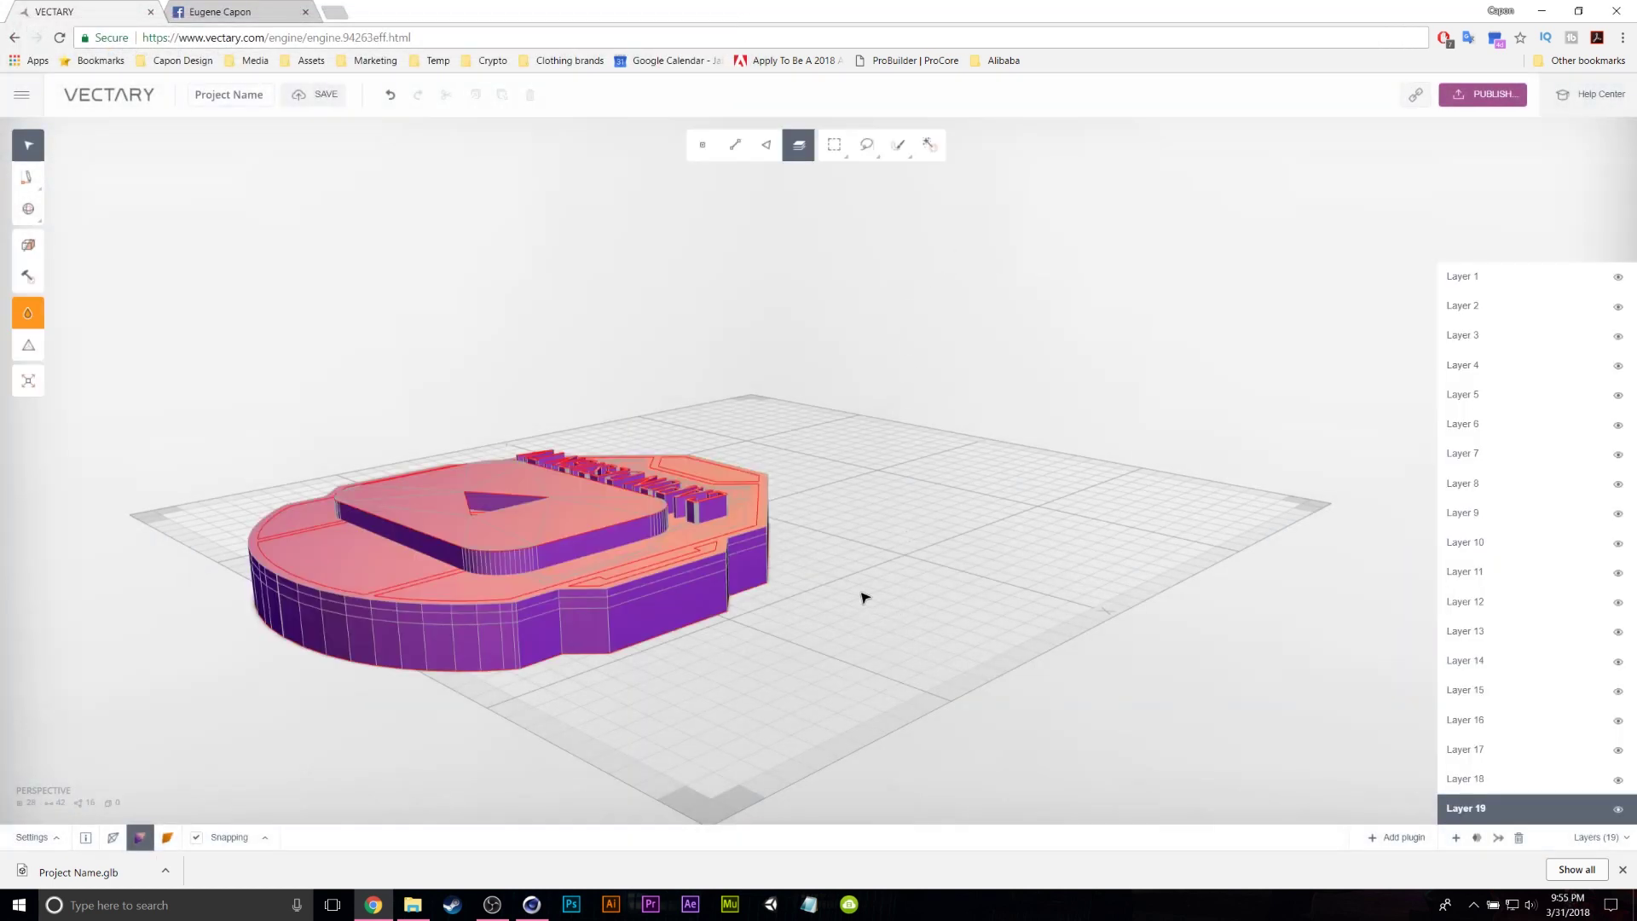
- Select all imported layers, Layer 1 through Layer 19, and rotate the whole model upright on the grid
right_click_drag(885, 620, 541, 644)
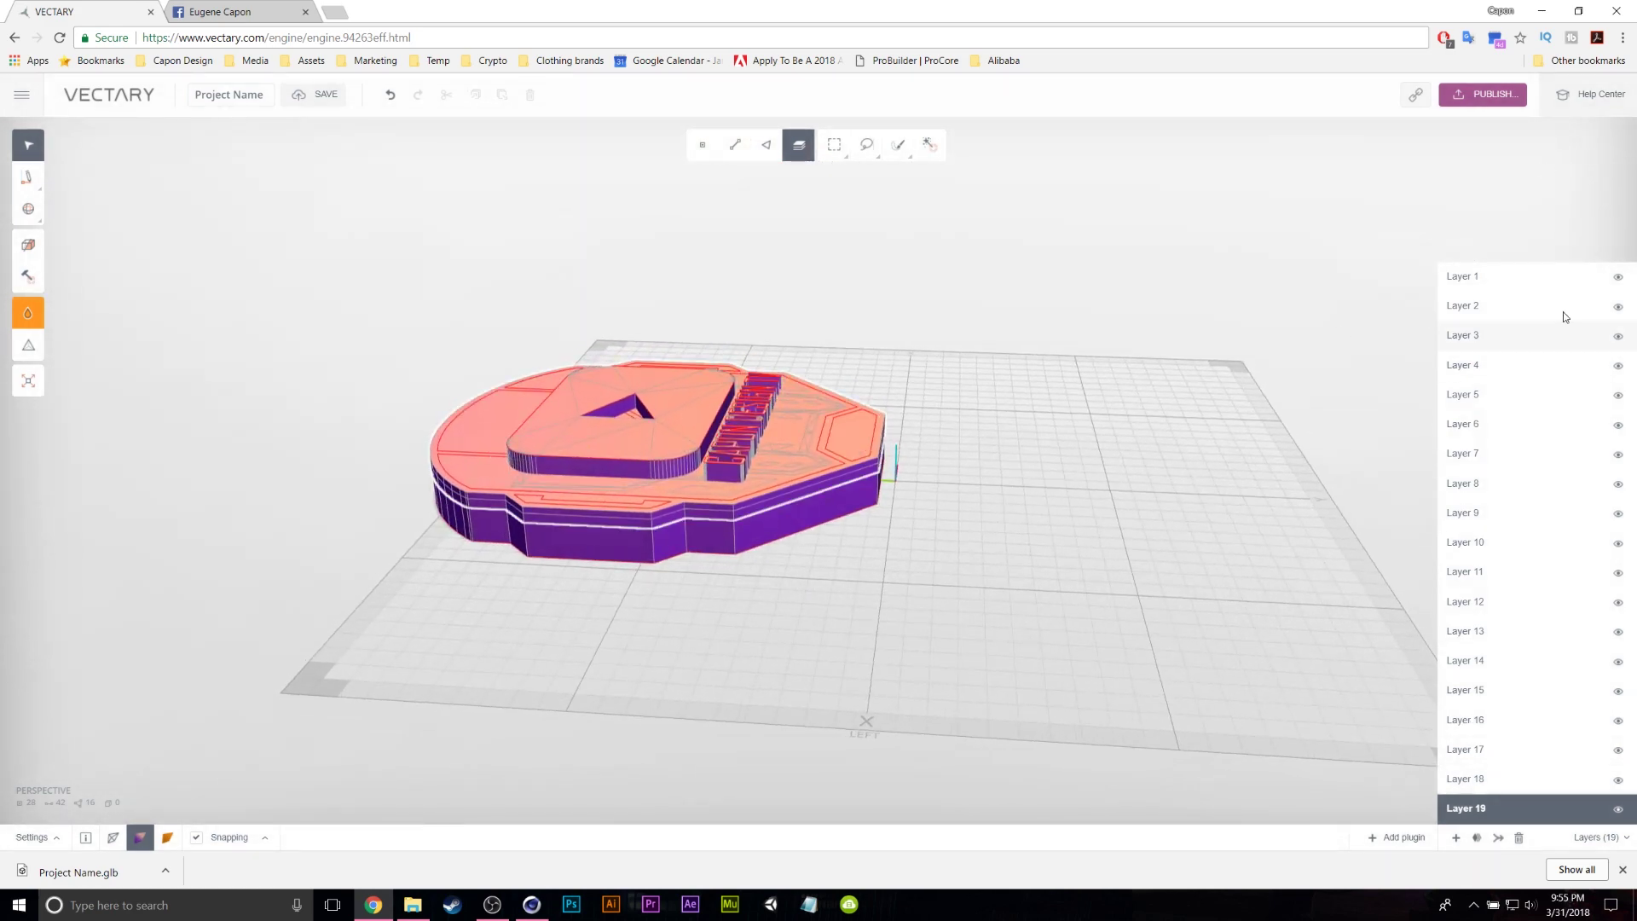
left_click(1477, 280, "shift")
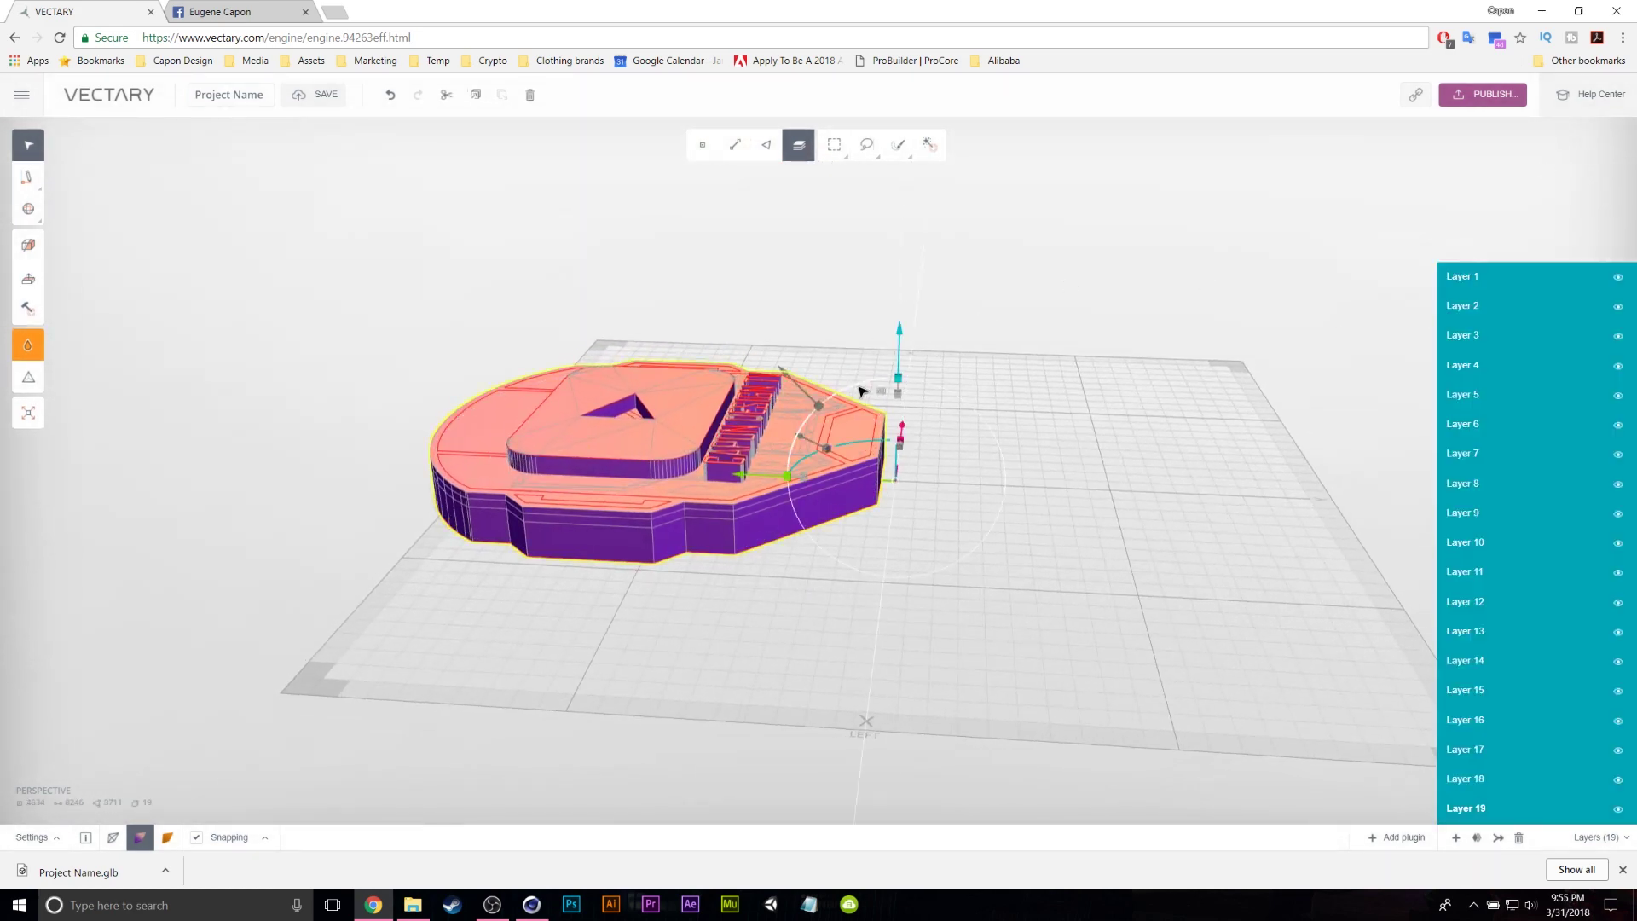
left_click_drag(855, 389, 1075, 424)
right_click_drag(907, 653, 1218, 550)
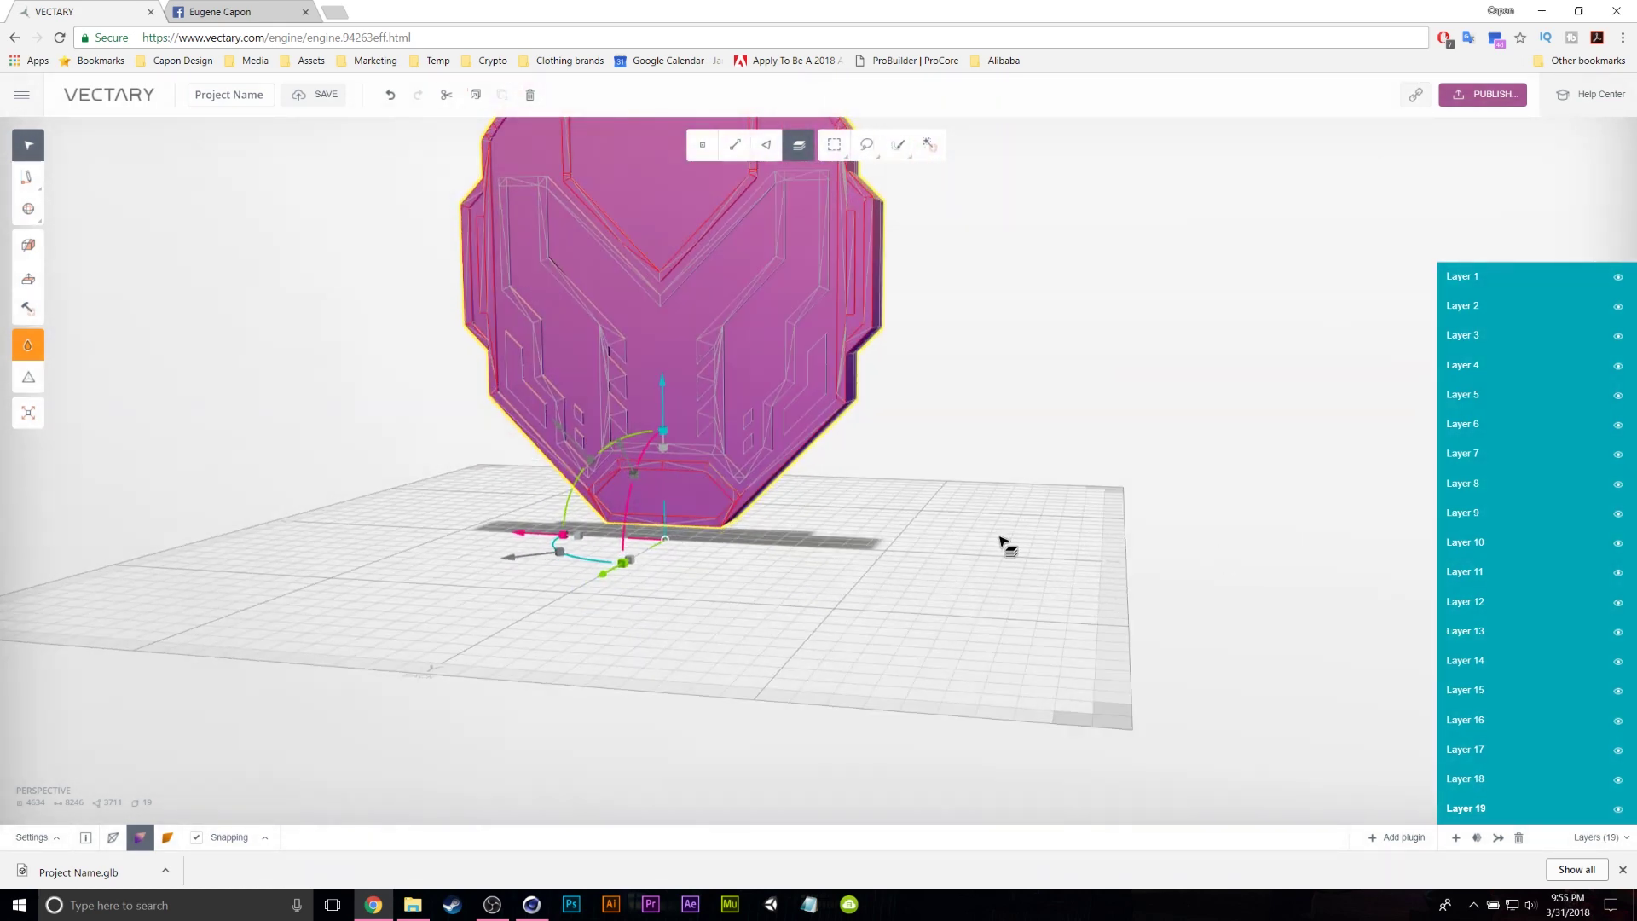
- Identify the layers of the CAPON DESIGN TV lettering, select Layer 5 through Layer 17, and color them white
left_click_drag(1531, 342, 1384, 340)
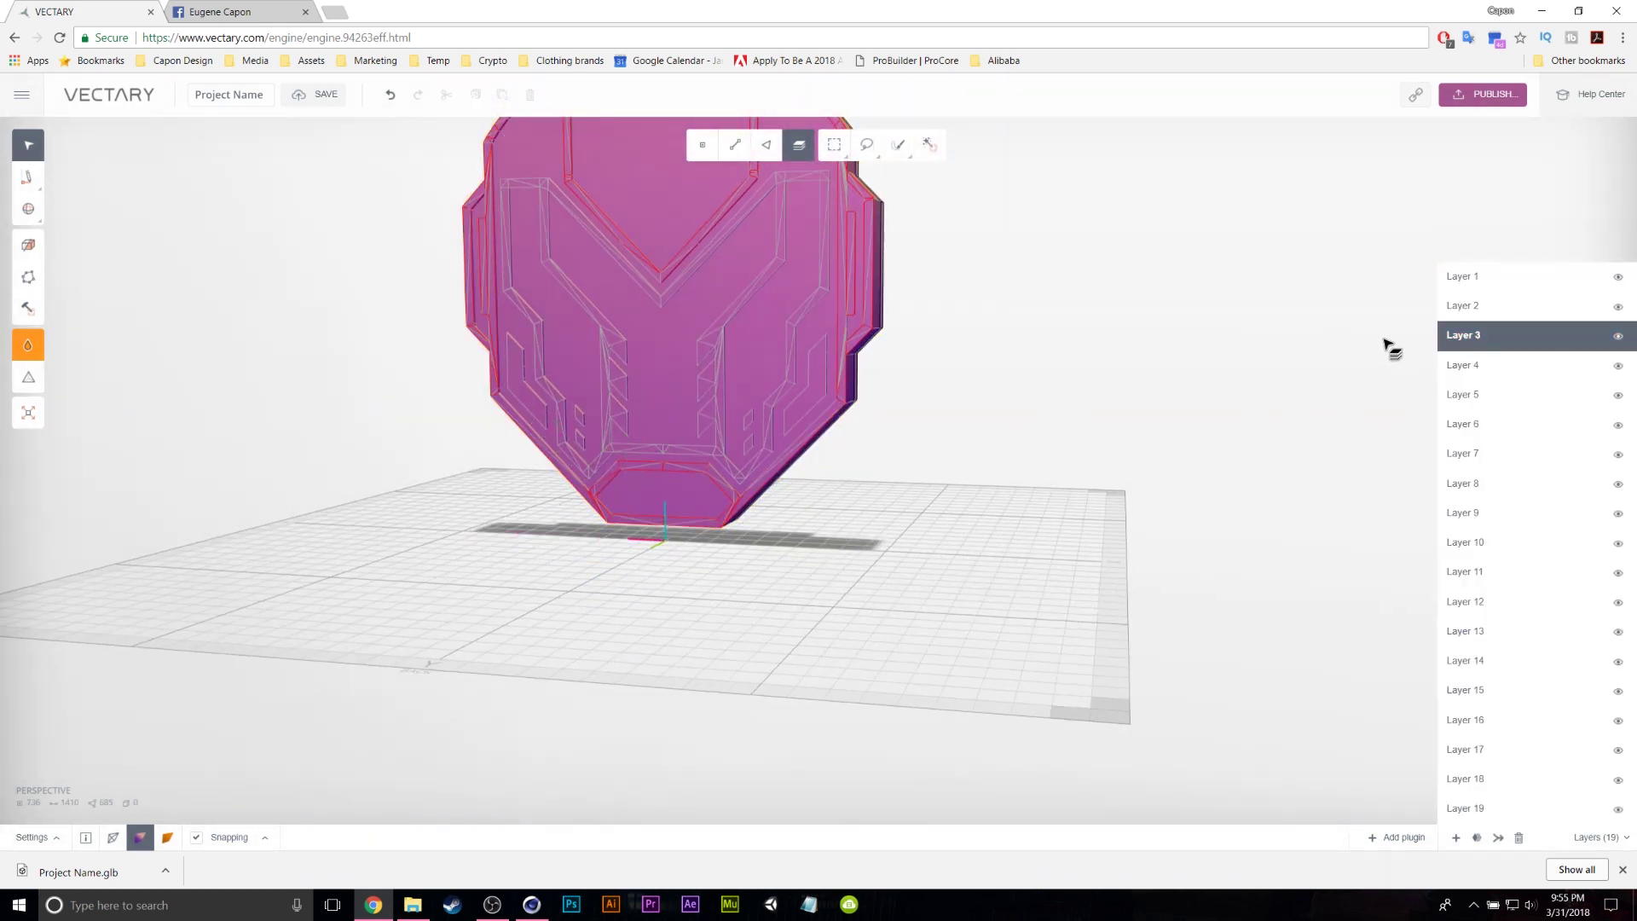
right_click_drag(1083, 528, 823, 489)
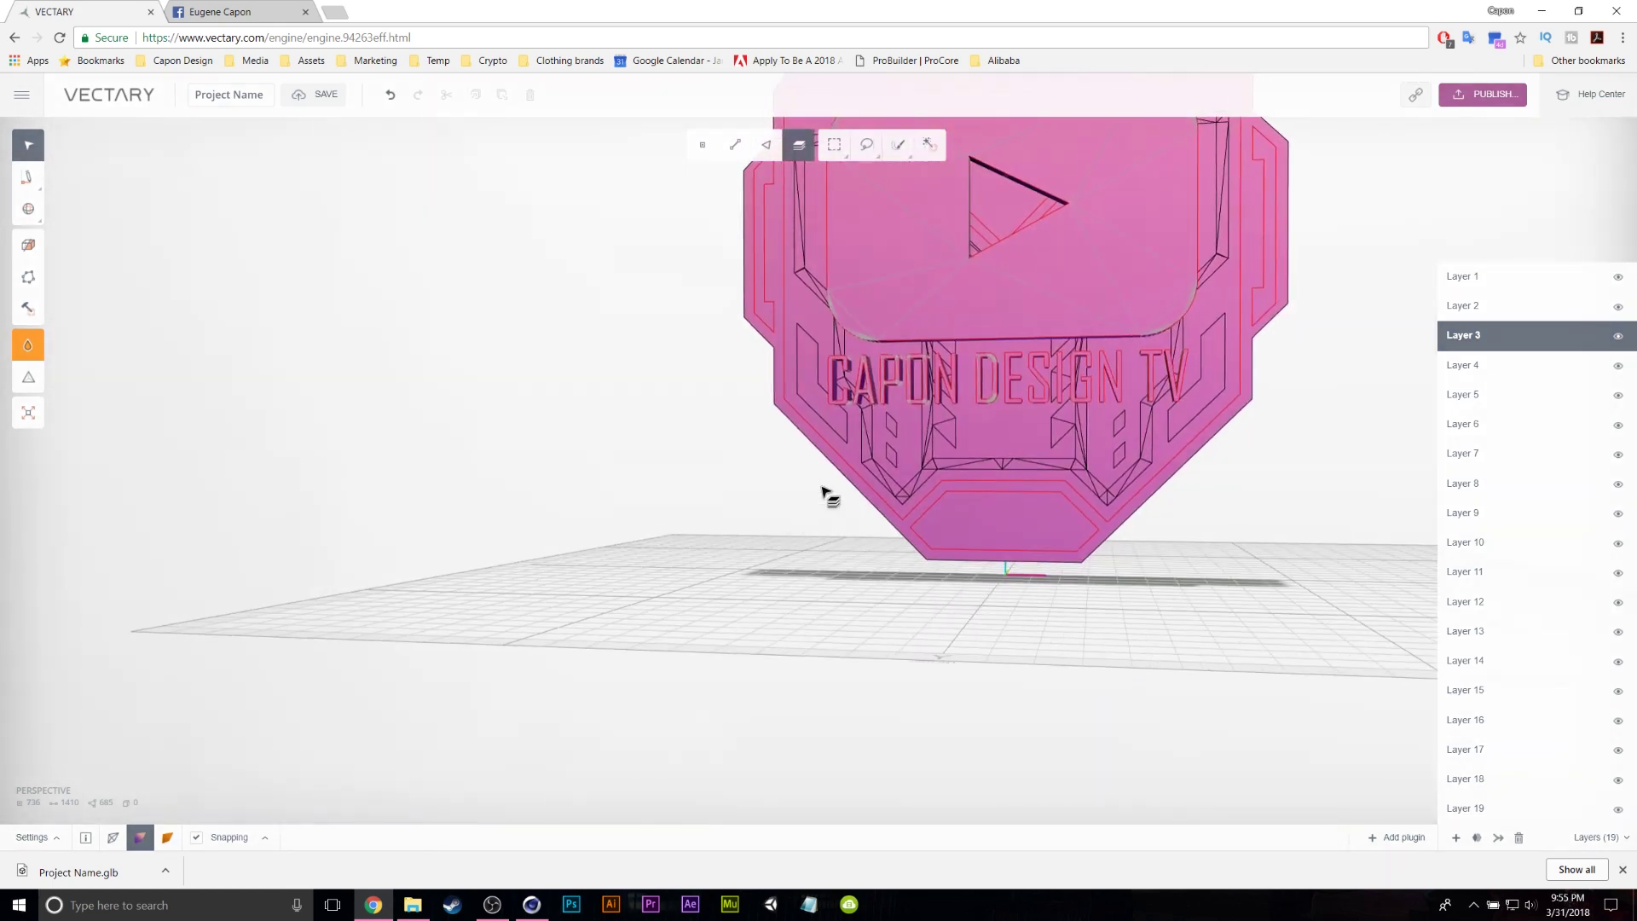
left_click(1042, 381)
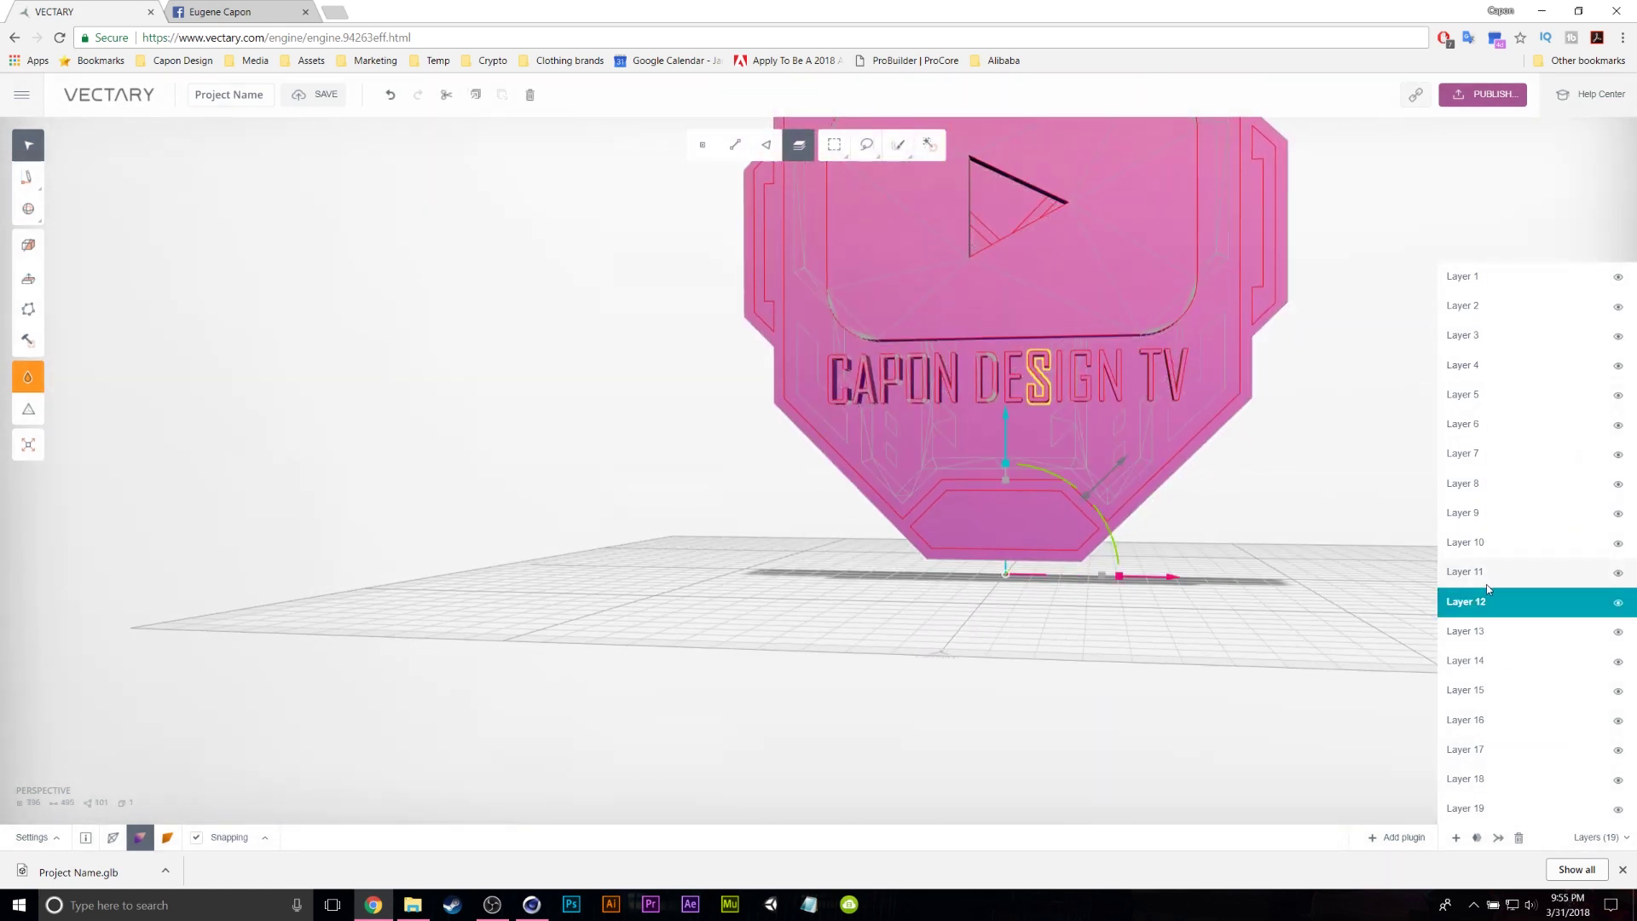
left_click(1476, 315)
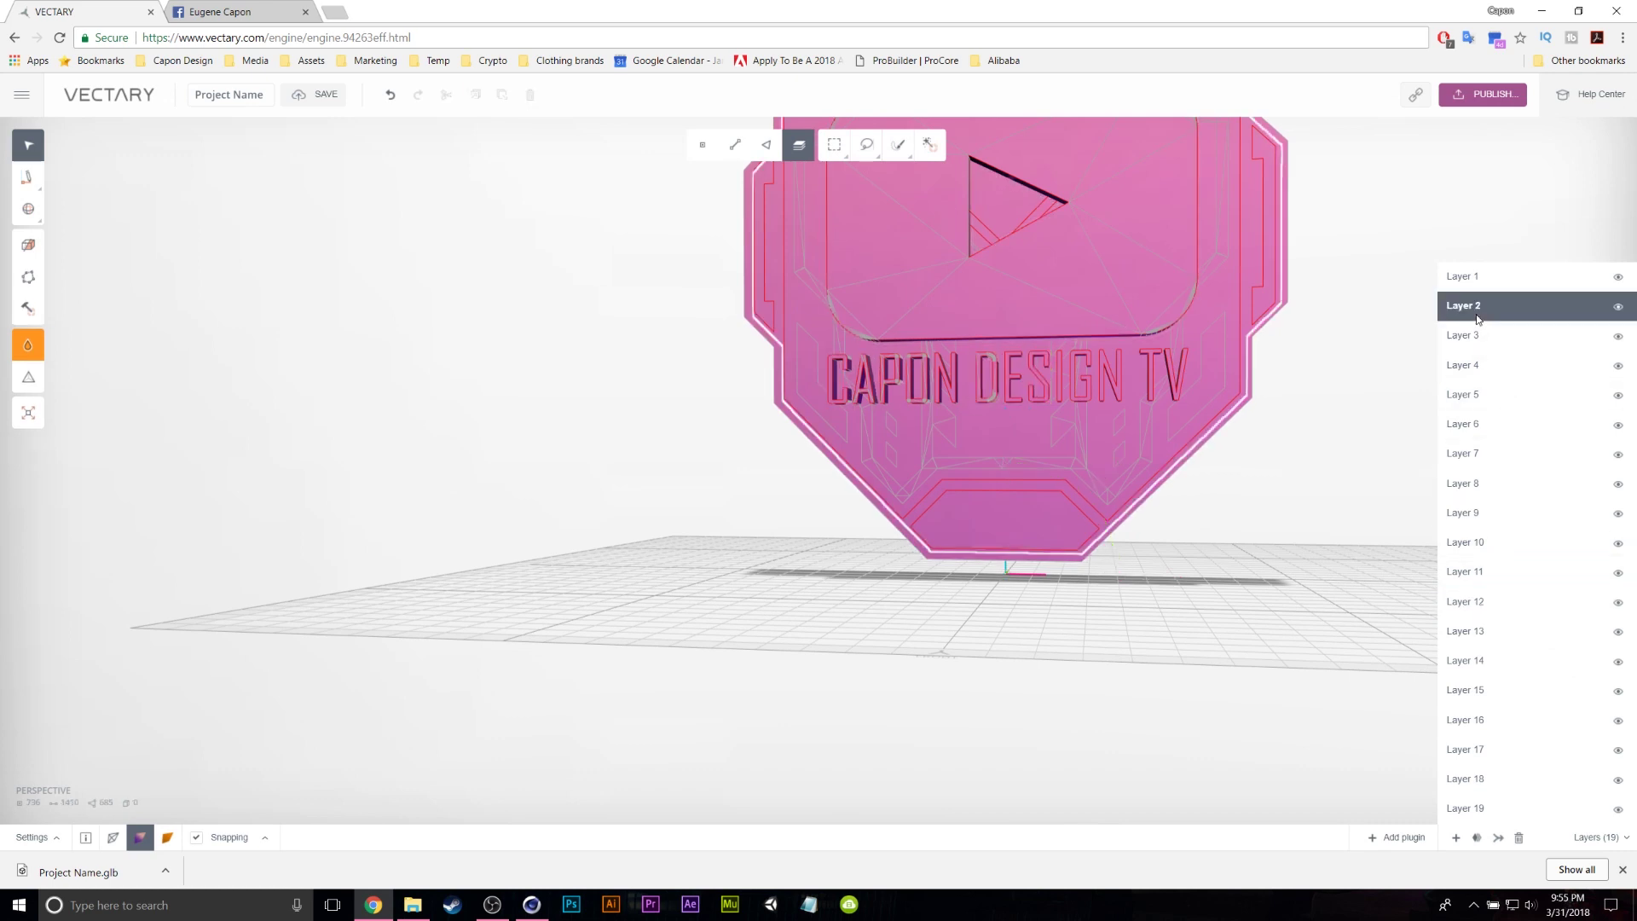
left_click(1475, 338)
left_click(1474, 365)
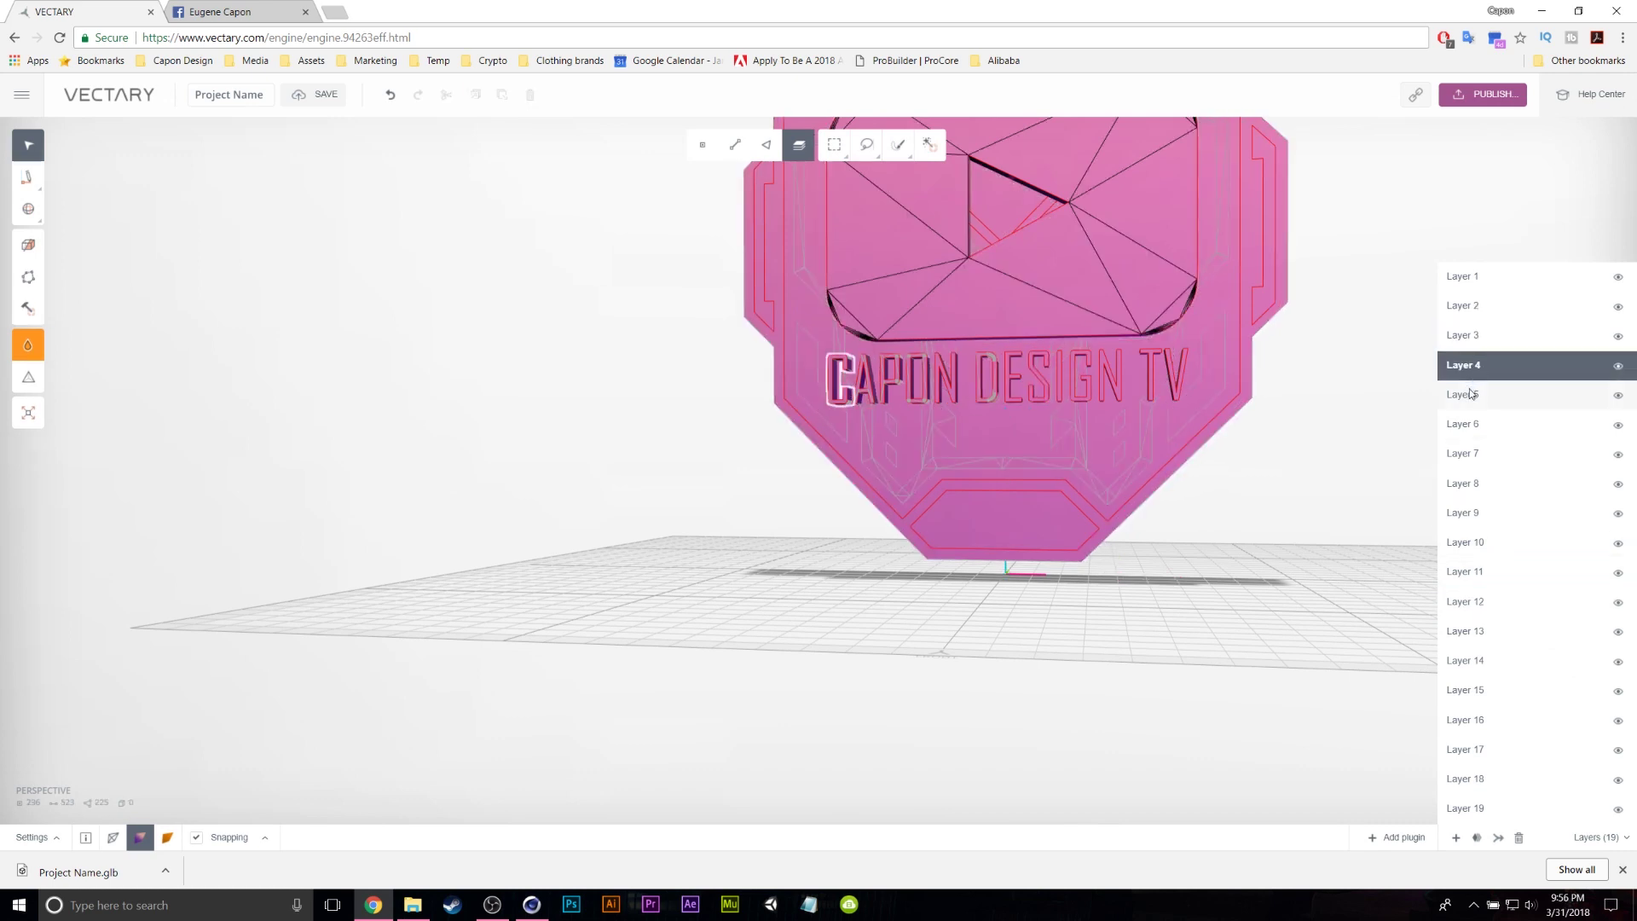
left_click(1474, 395)
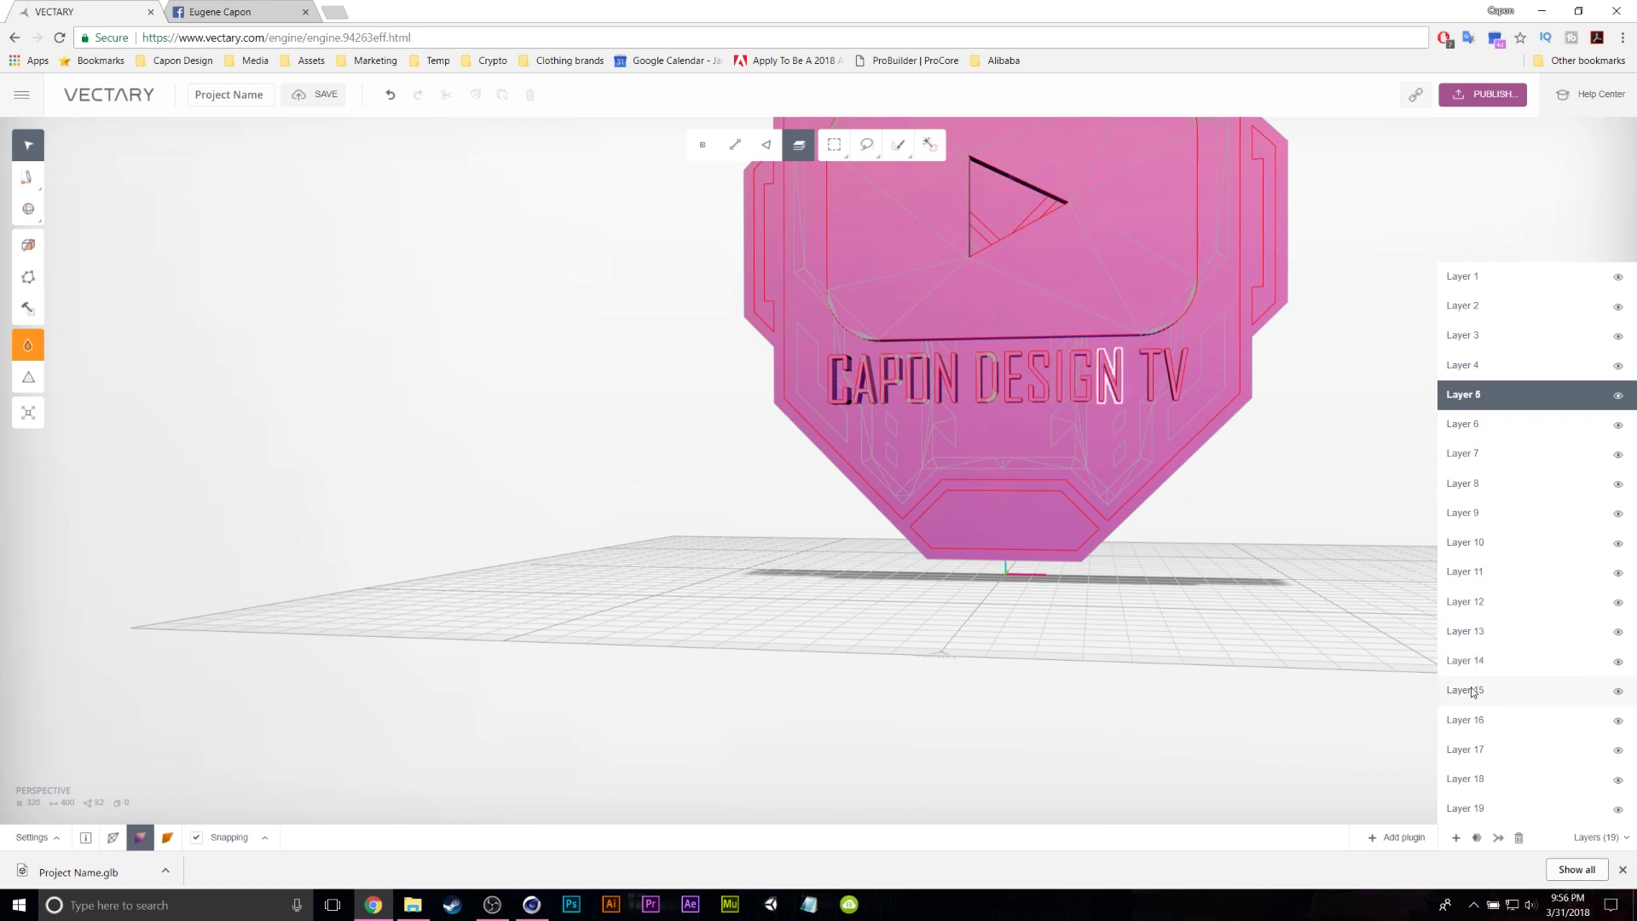
left_click(1468, 750, "shift")
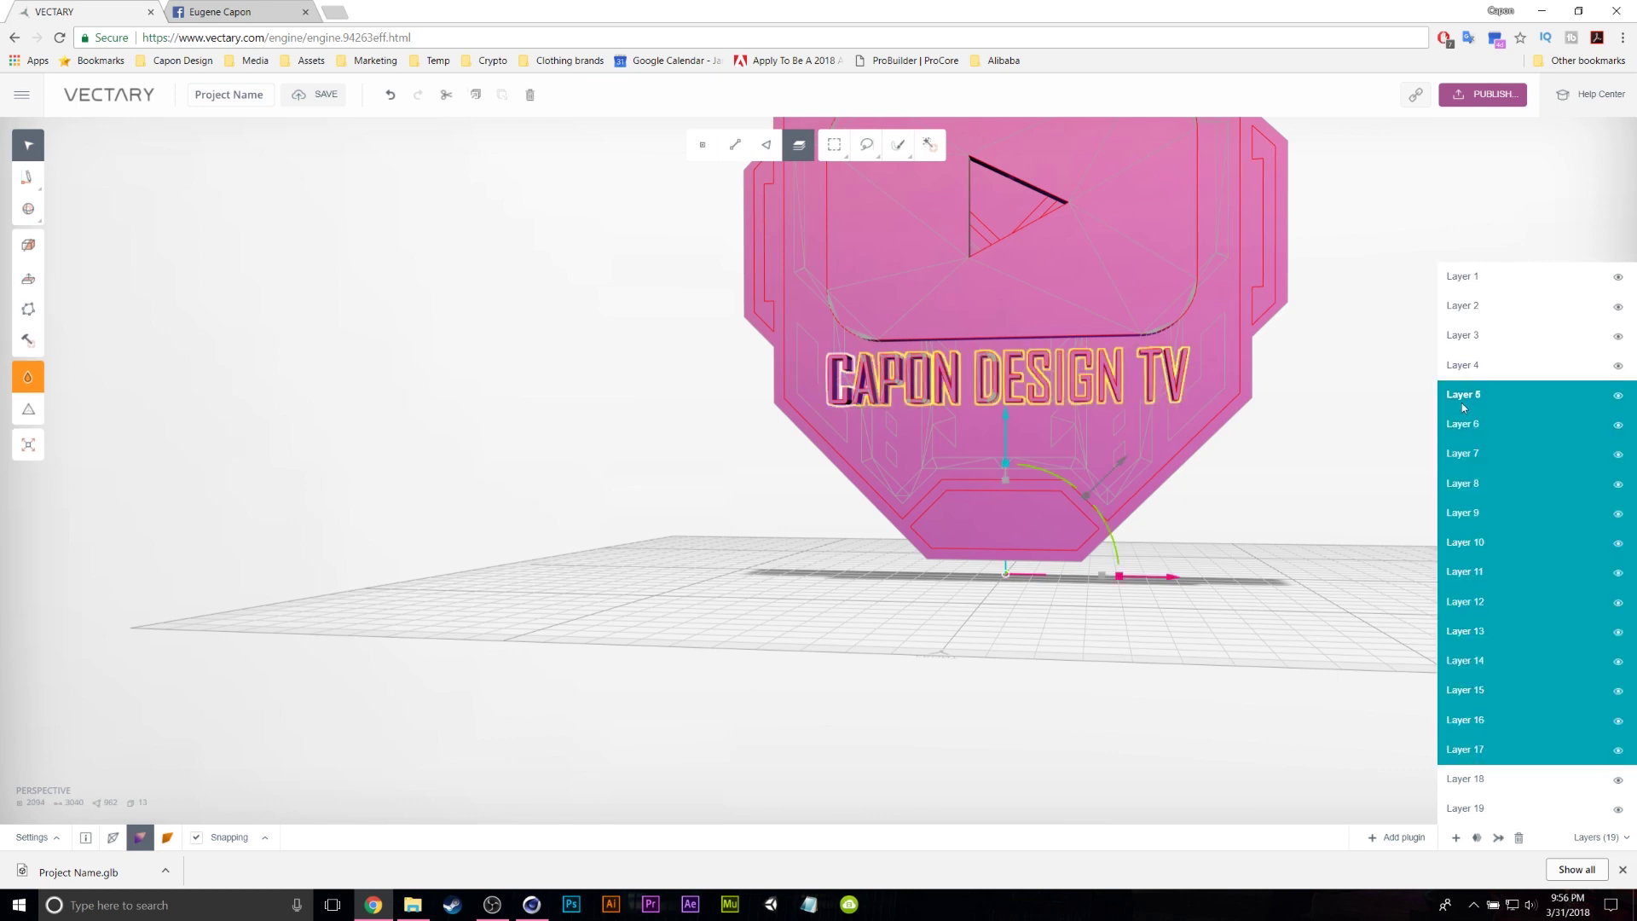
left_click(29, 380)
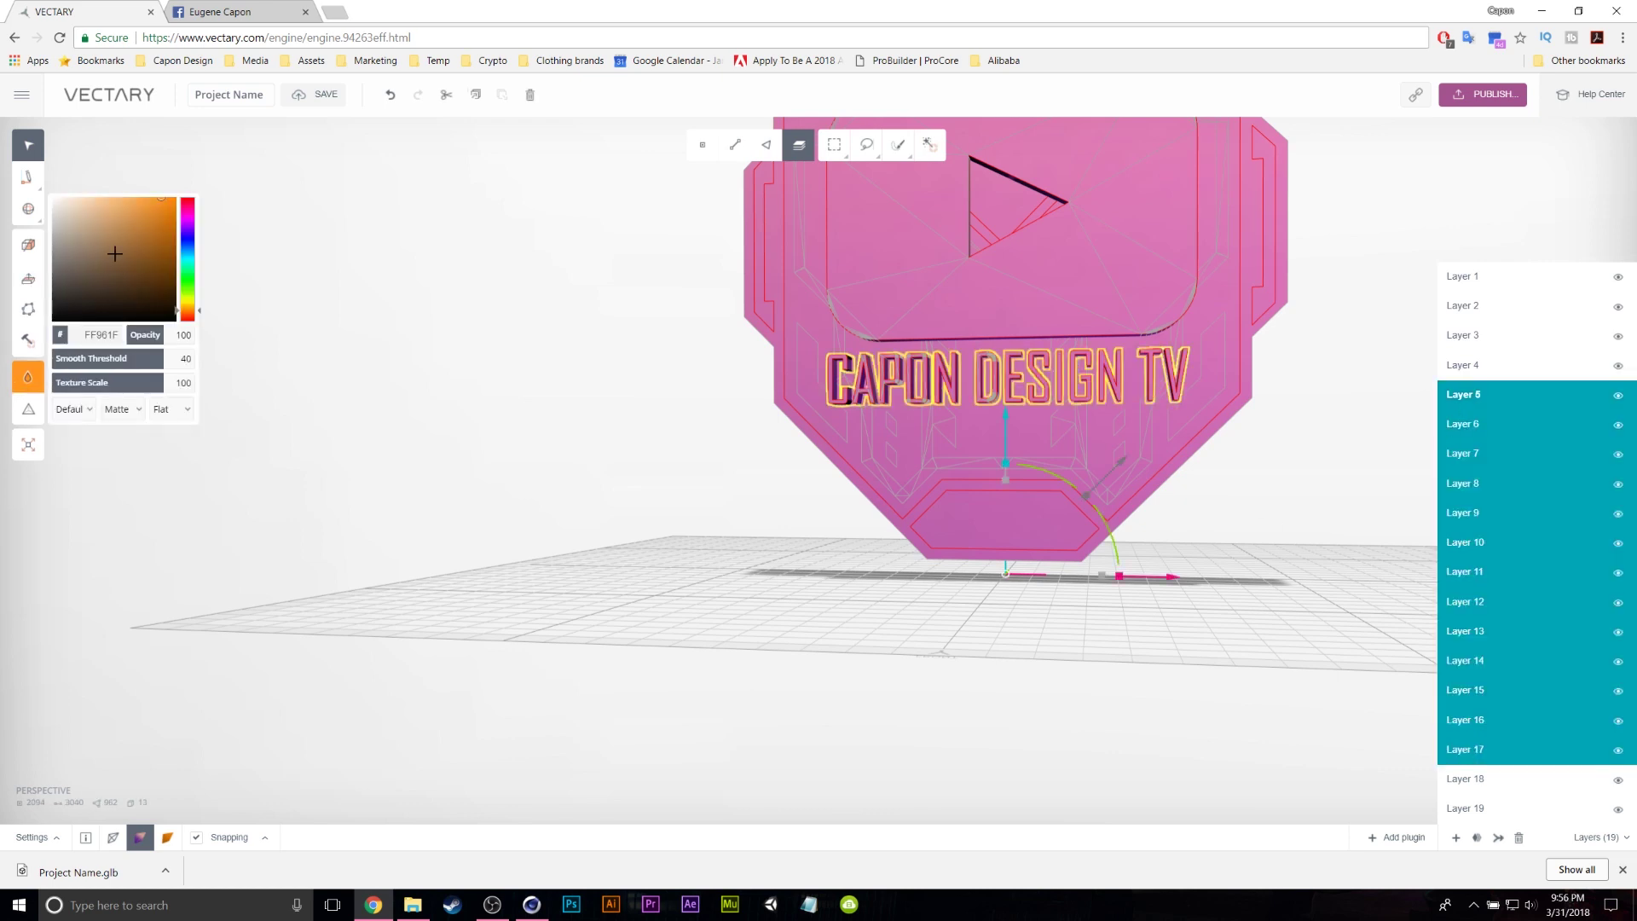
left_click(55, 199)
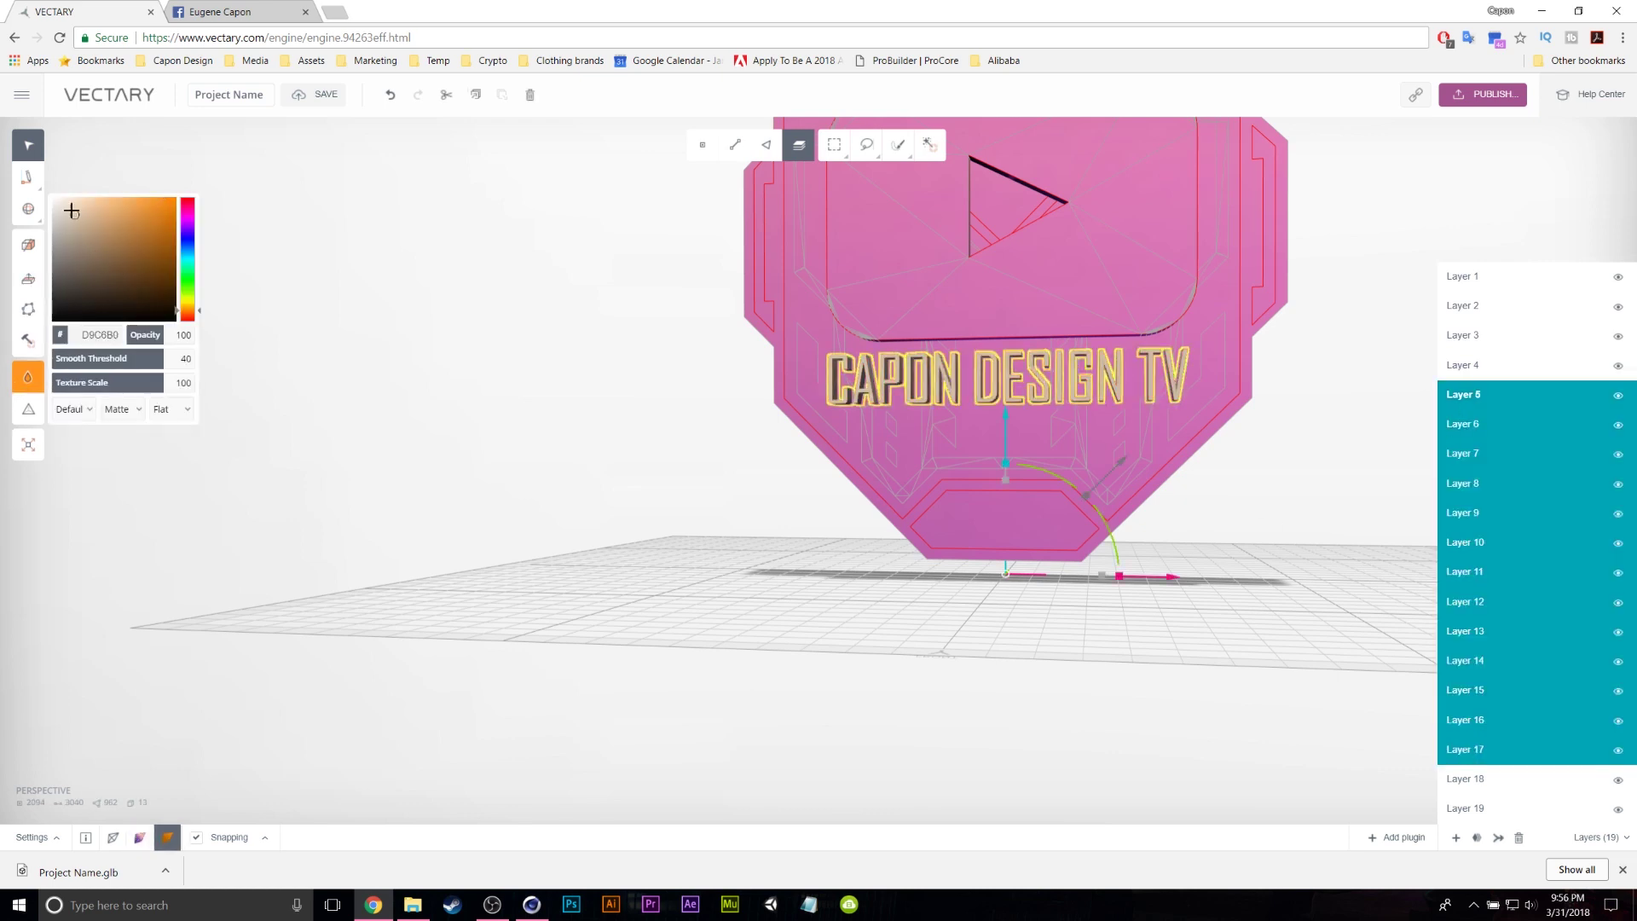
left_click(499, 315)
- Color the play button body on Layer 4 bright red, FF1F1F
left_click(920, 255)
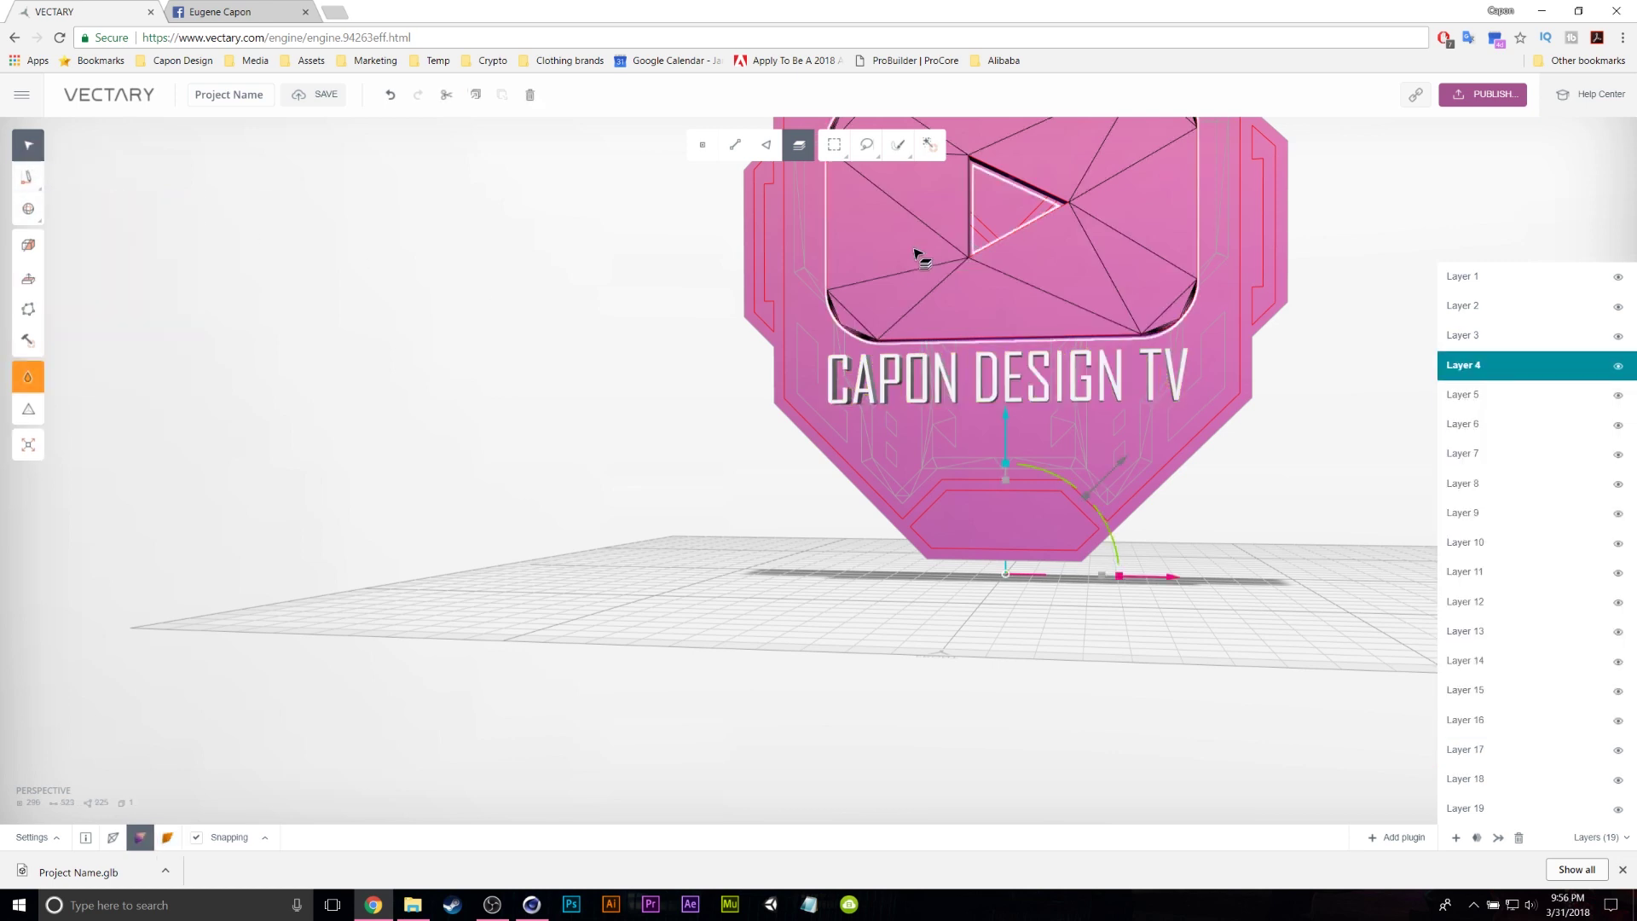
left_click(26, 381)
left_click_drag(190, 236, 205, 161)
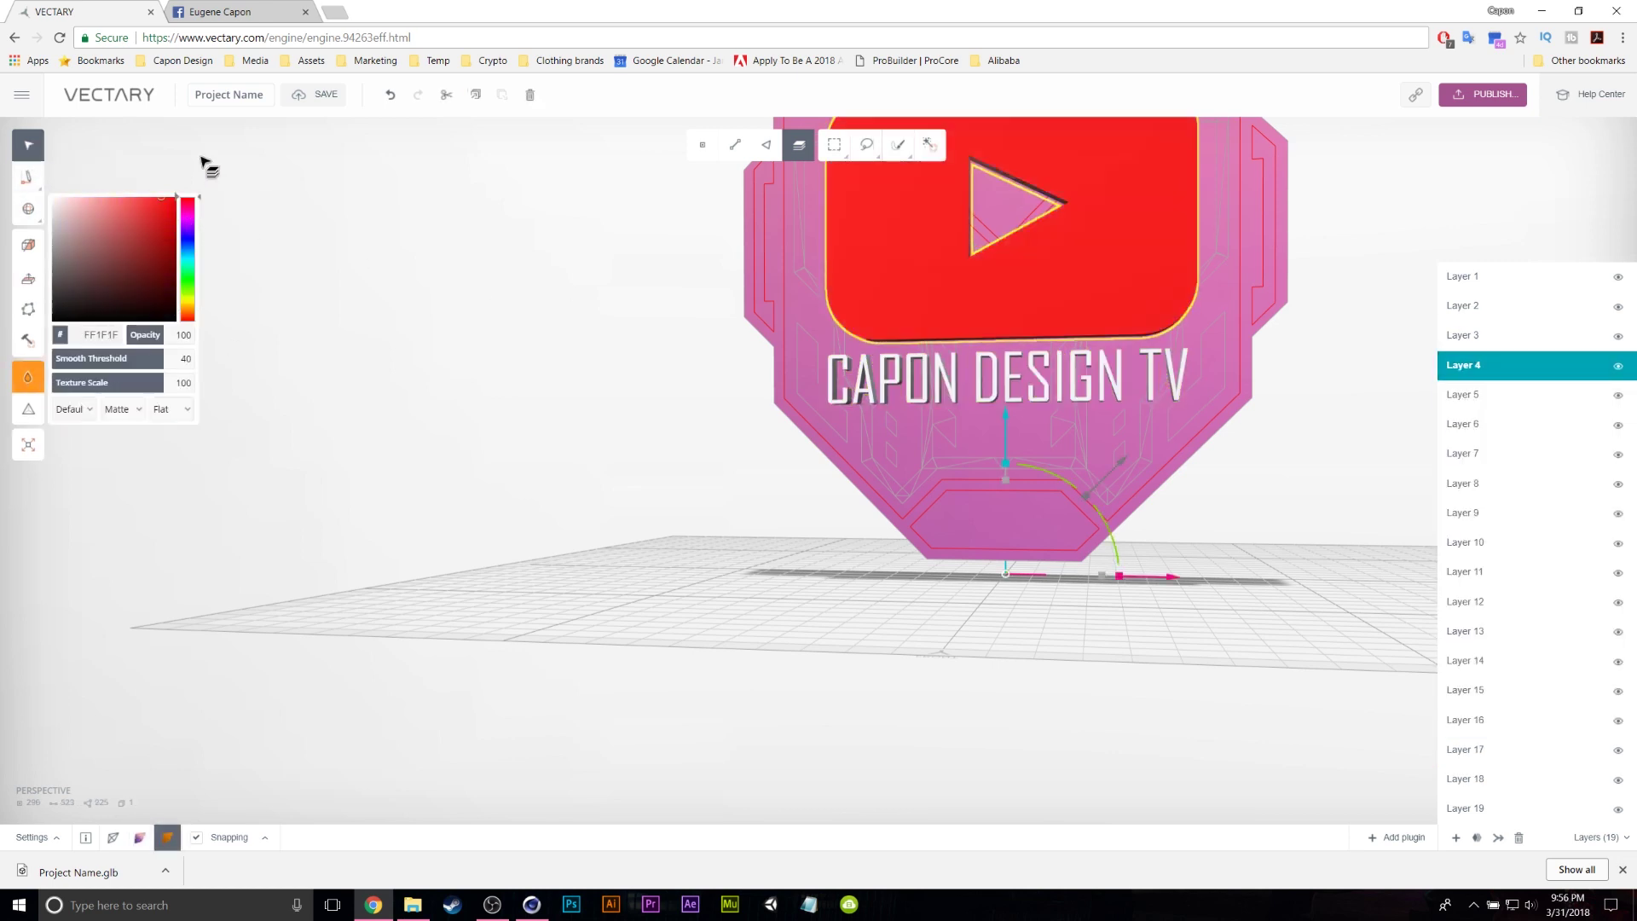
left_click(499, 265)
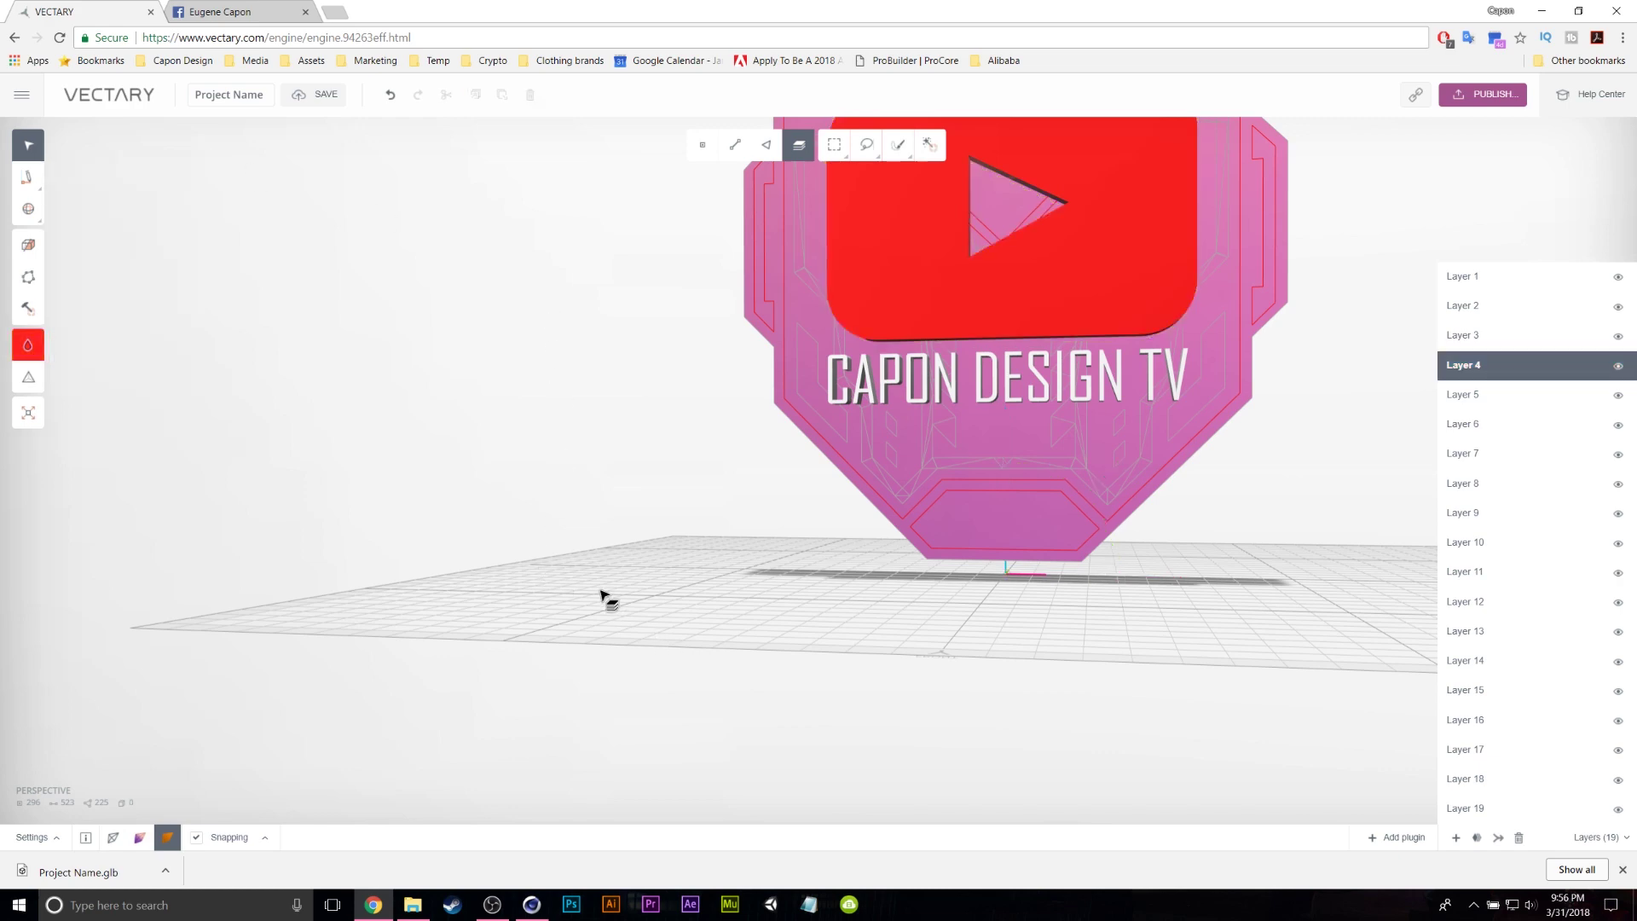
- Color the Y-shaped visor on the helmet's face, Layer 19, magenta with hex value FF00C8
right_click_drag(601, 594, 1483, 567)
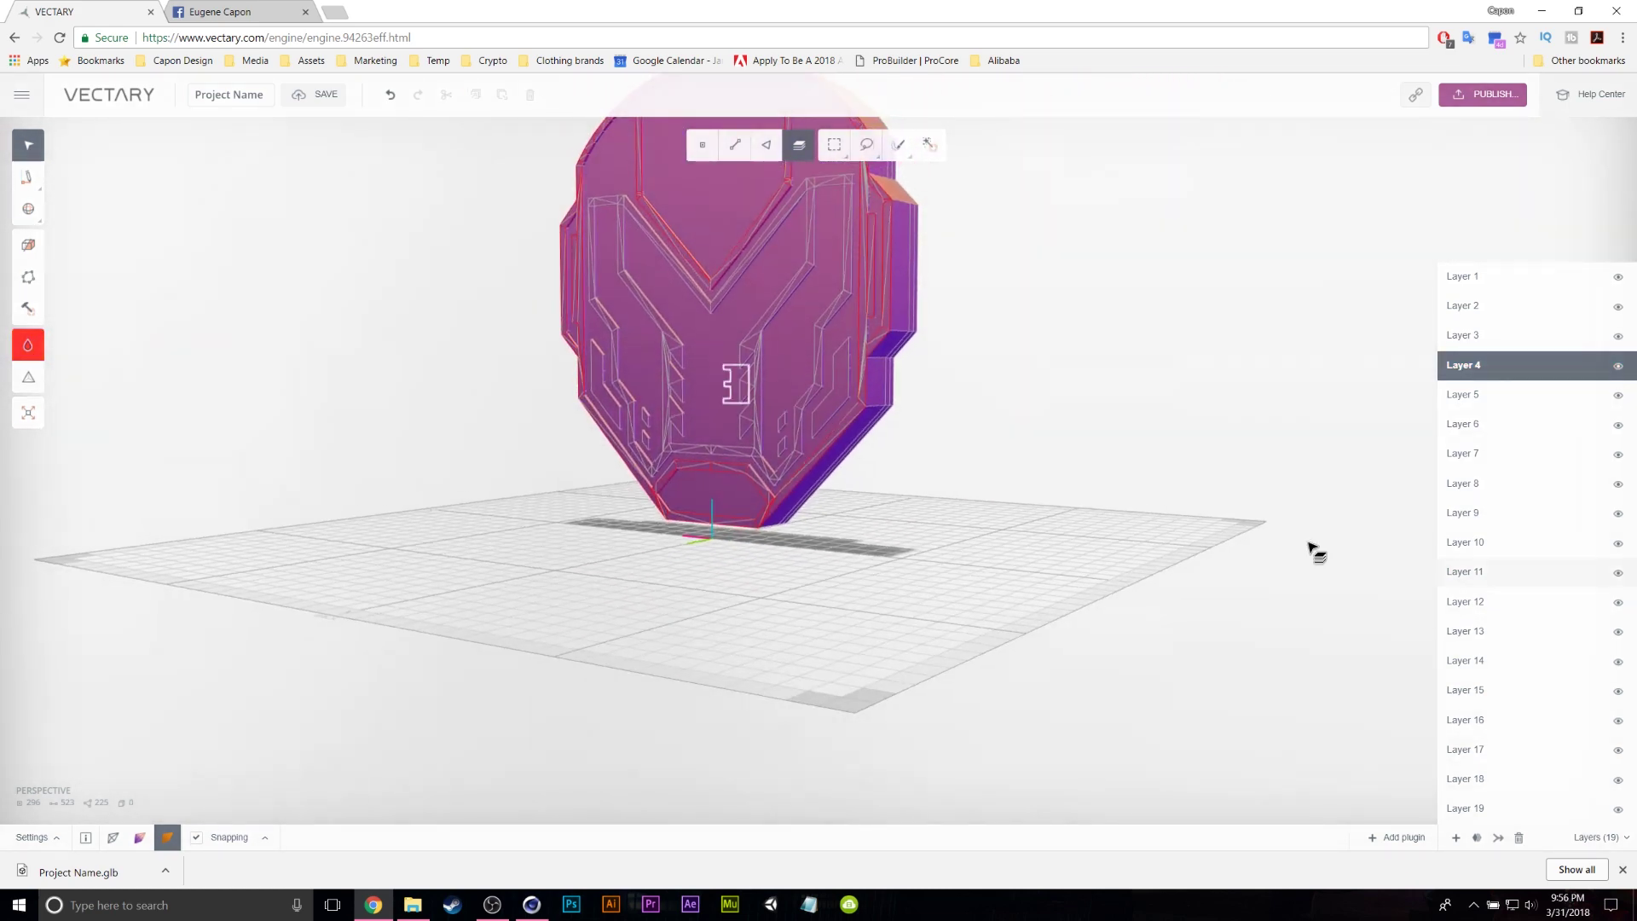
middle_click_drag(1313, 550, 884, 585)
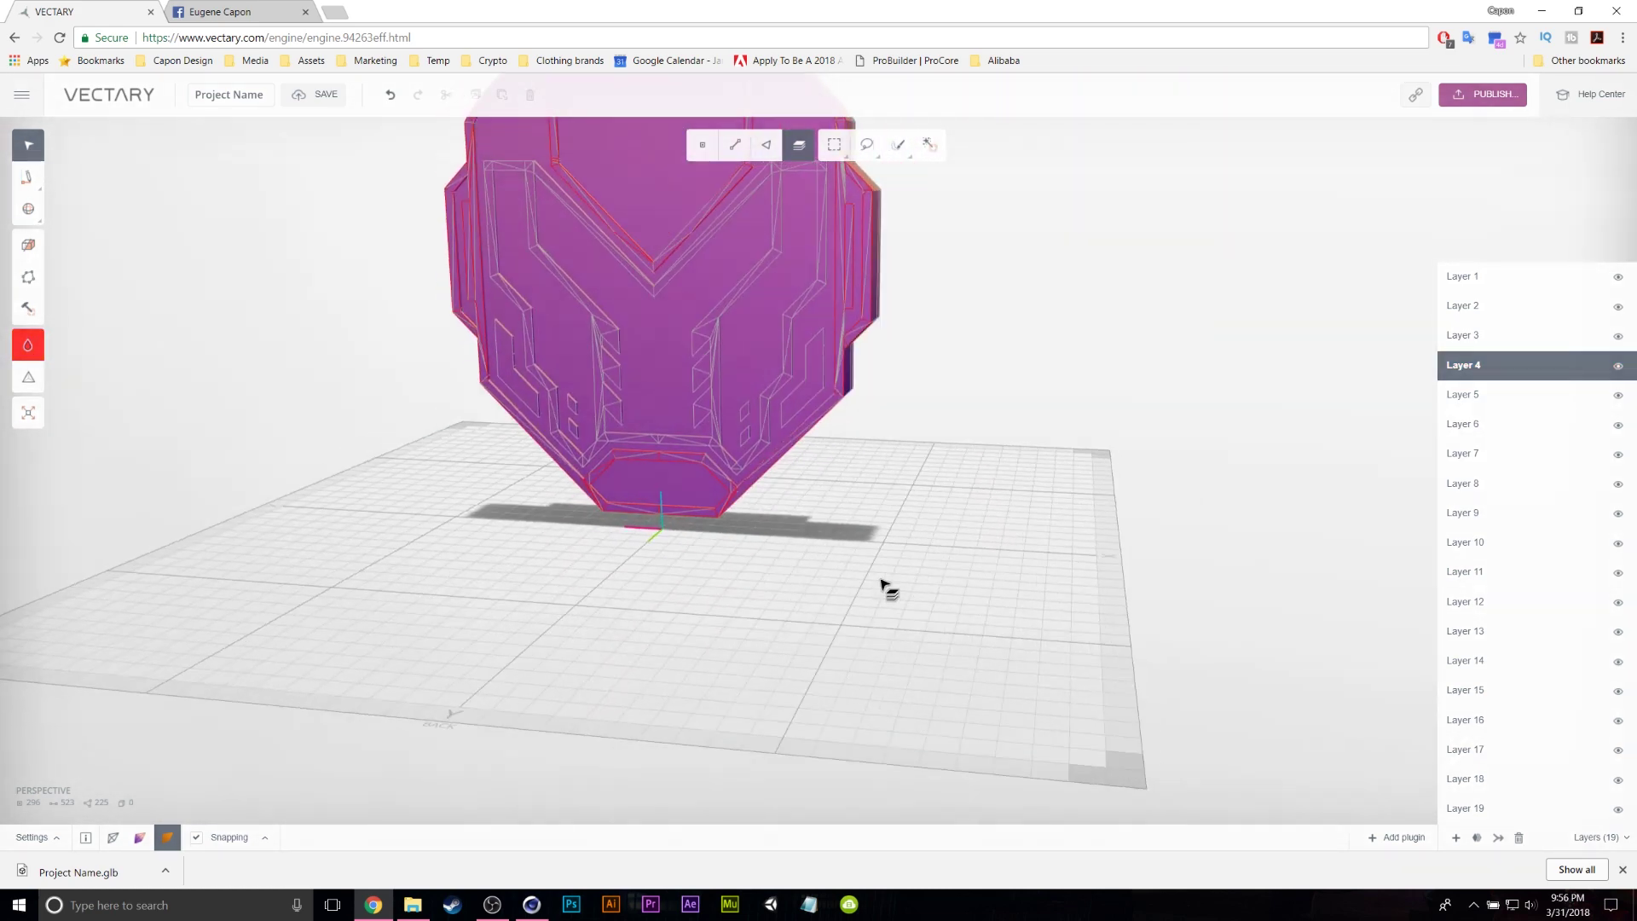
left_click(1463, 276)
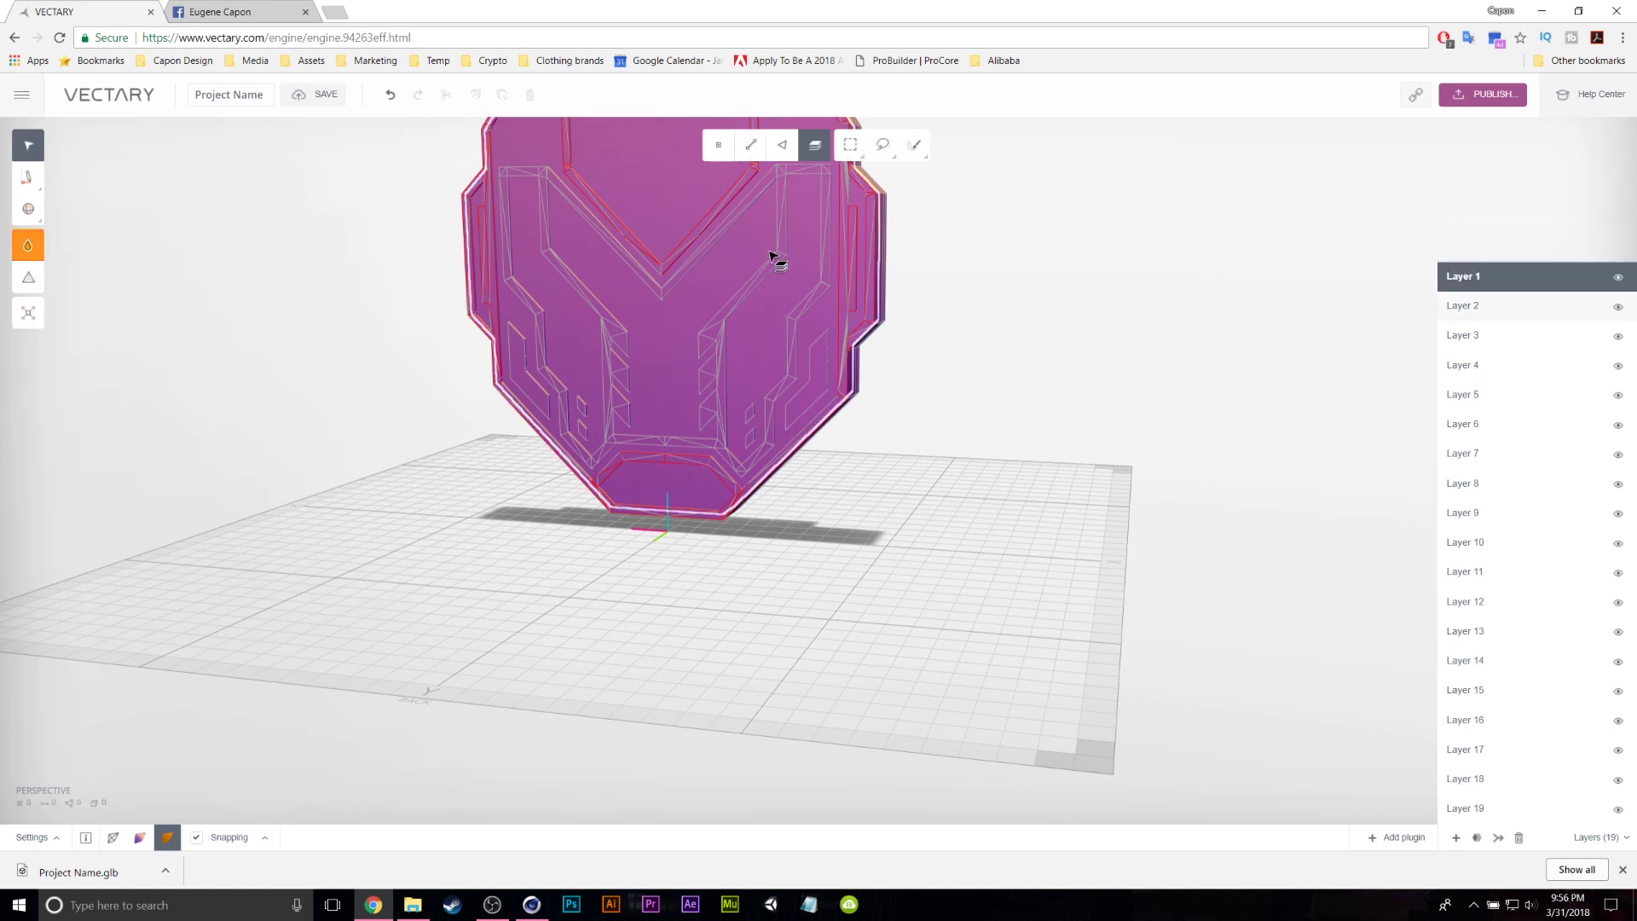
left_click(729, 281)
left_click(29, 343)
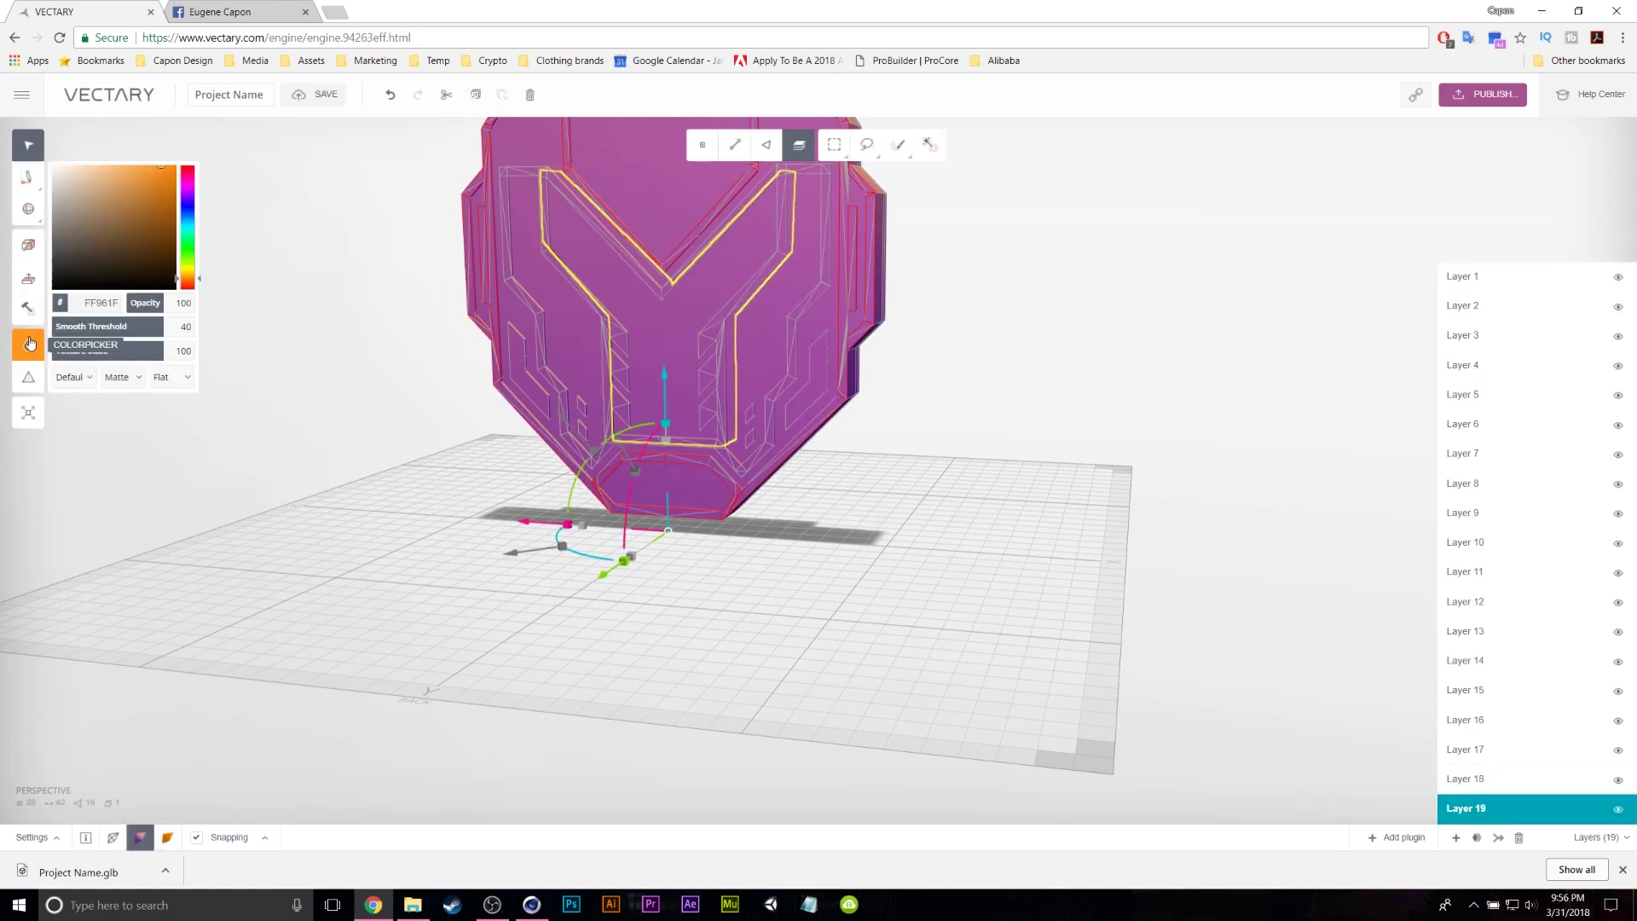
left_click_drag(190, 216, 192, 182)
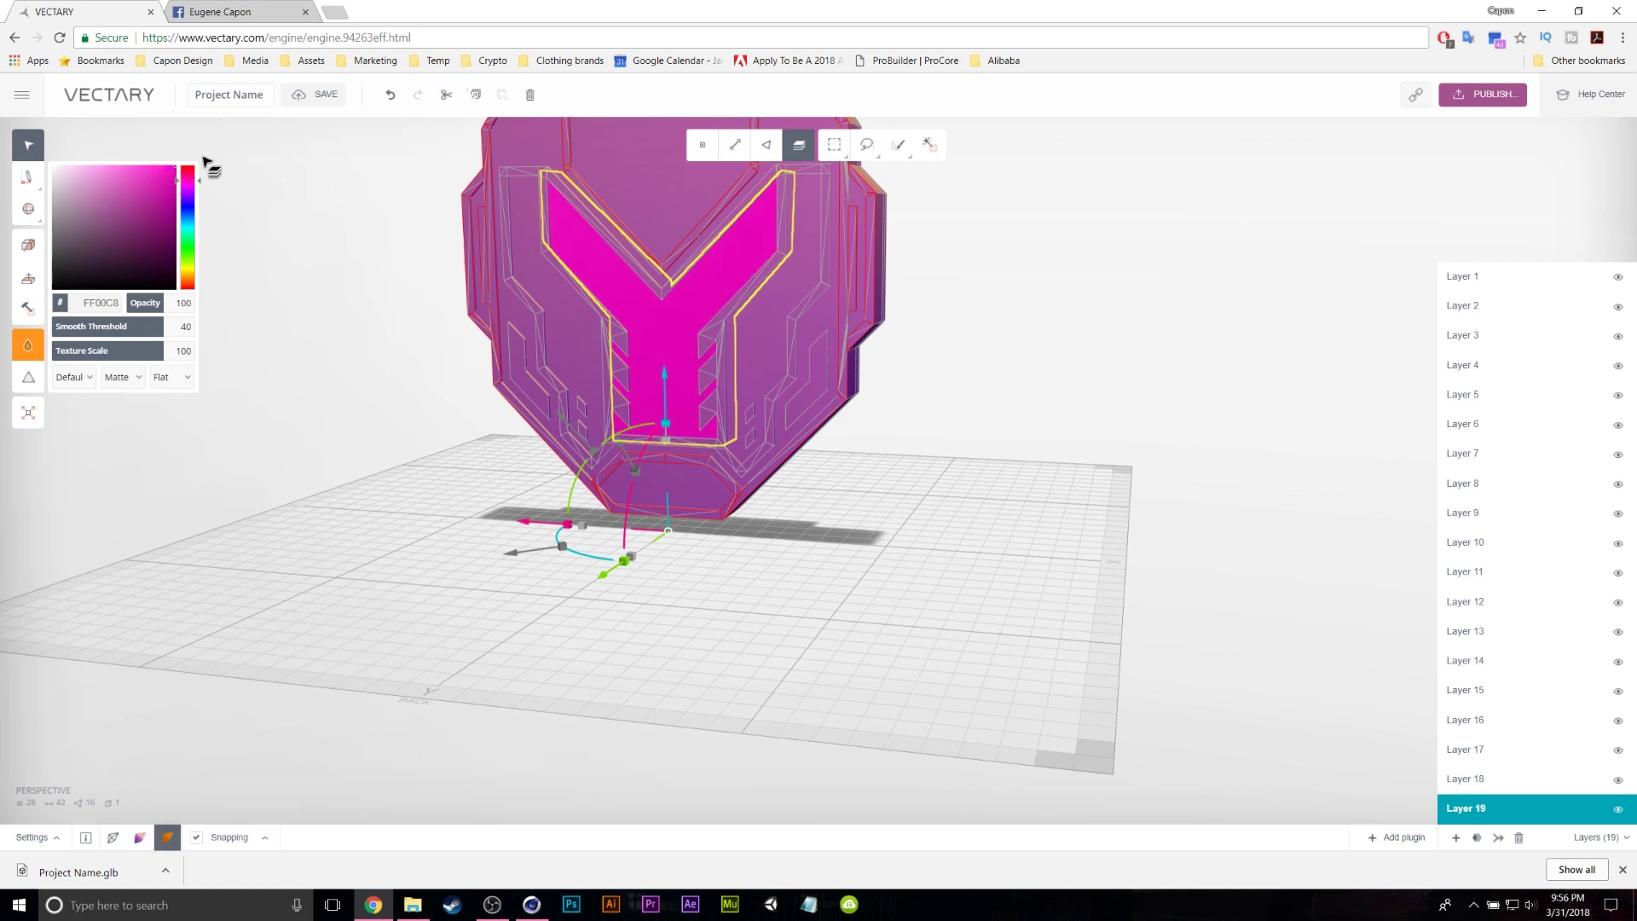
left_click(429, 405)
- Color the backing plate behind the play button and lettering, Layer 3, black
right_click_drag(853, 373, 916, 347)
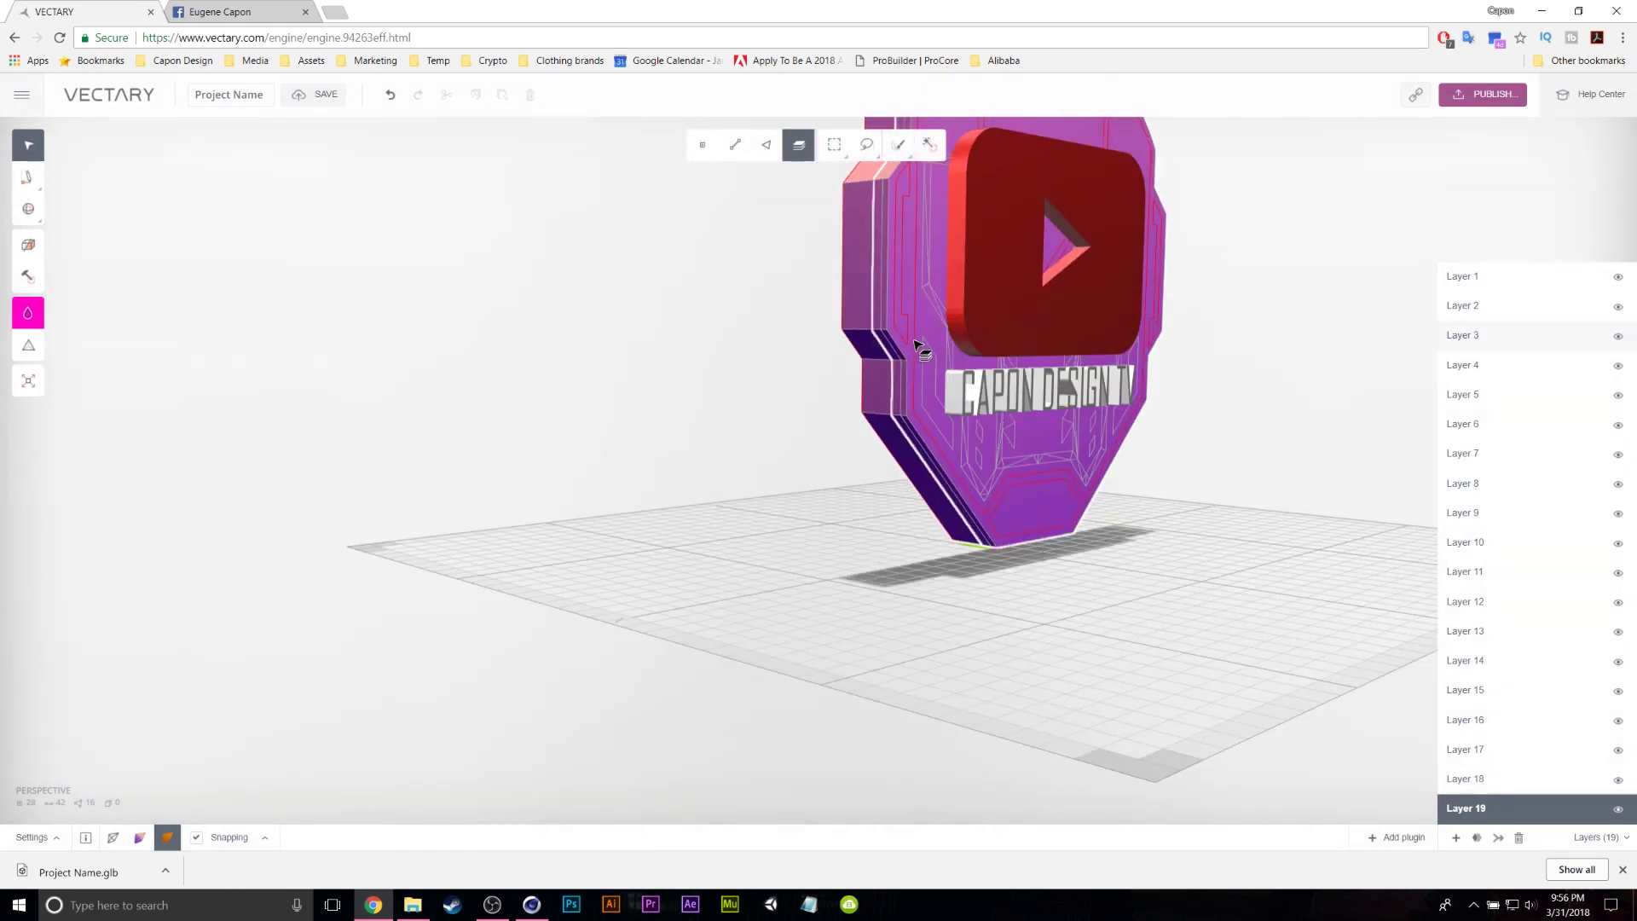
left_click(917, 347)
left_click(28, 379)
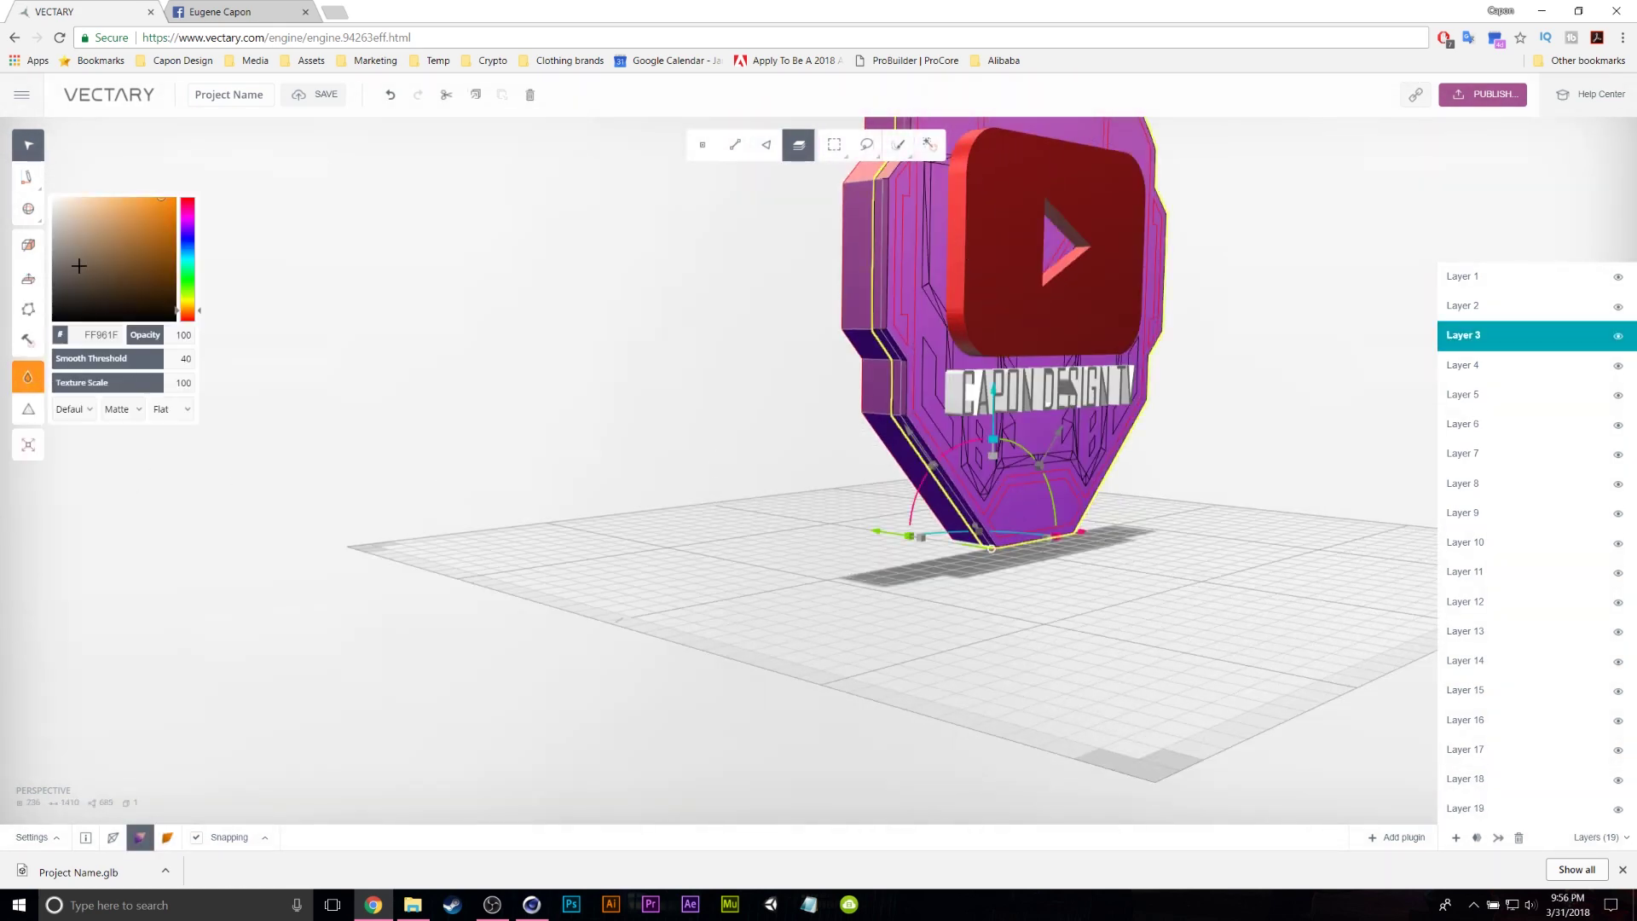
left_click_drag(79, 266, 40, 342)
left_click(1032, 659)
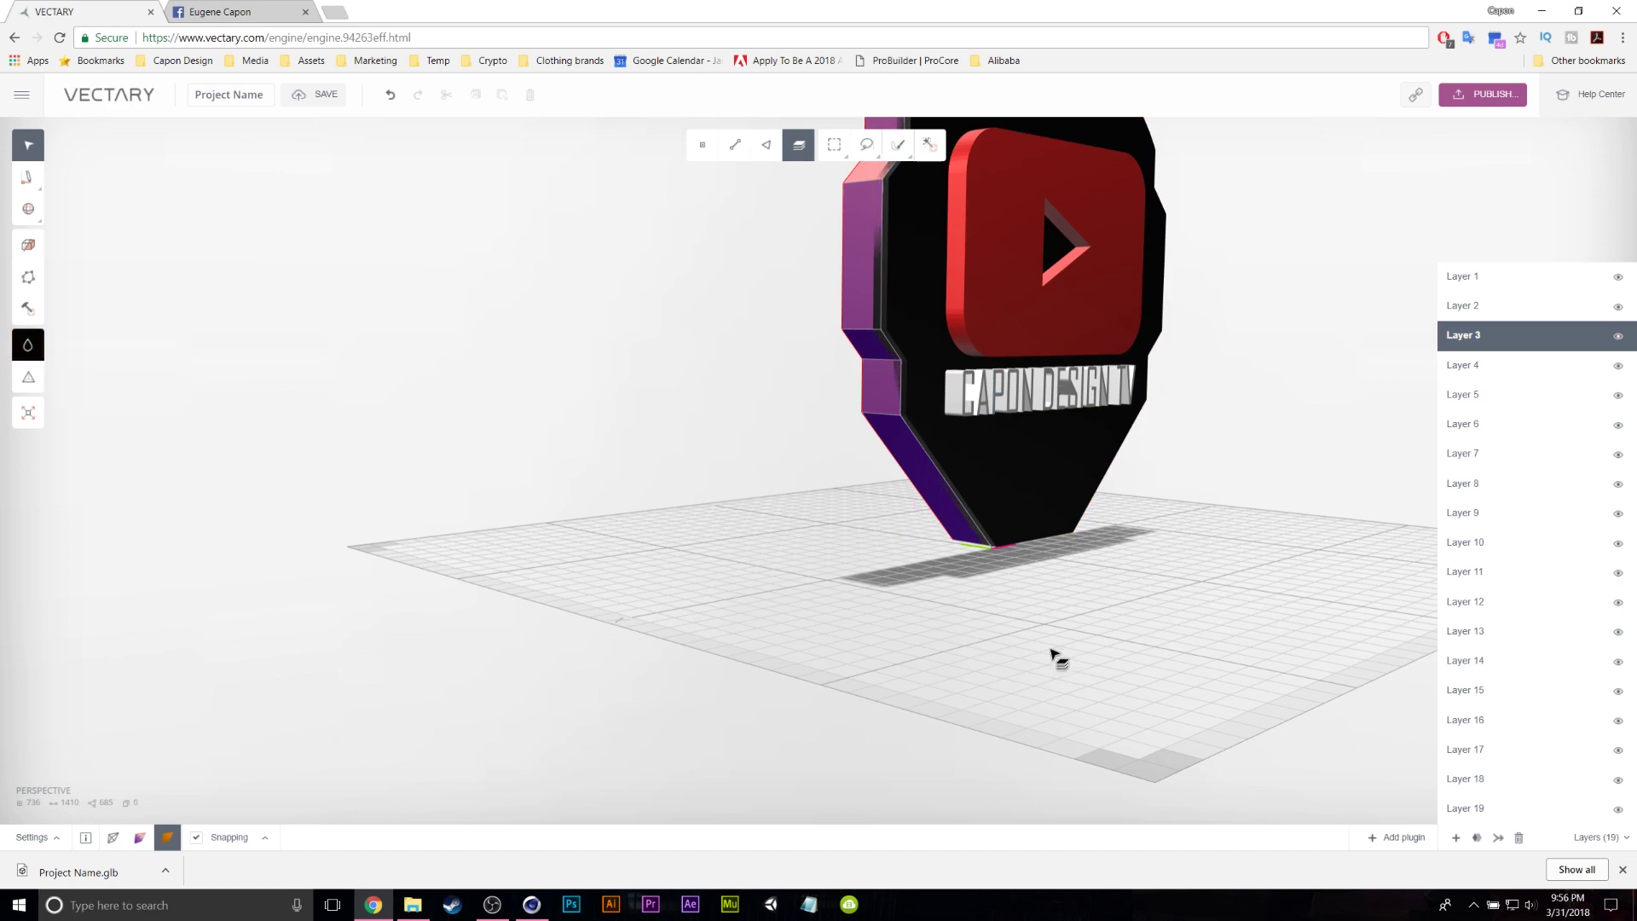
- Color the helmet's raised outline and side details on Layer 18 black, 000000
right_click_drag(1056, 657, 885, 387)
left_click(878, 375)
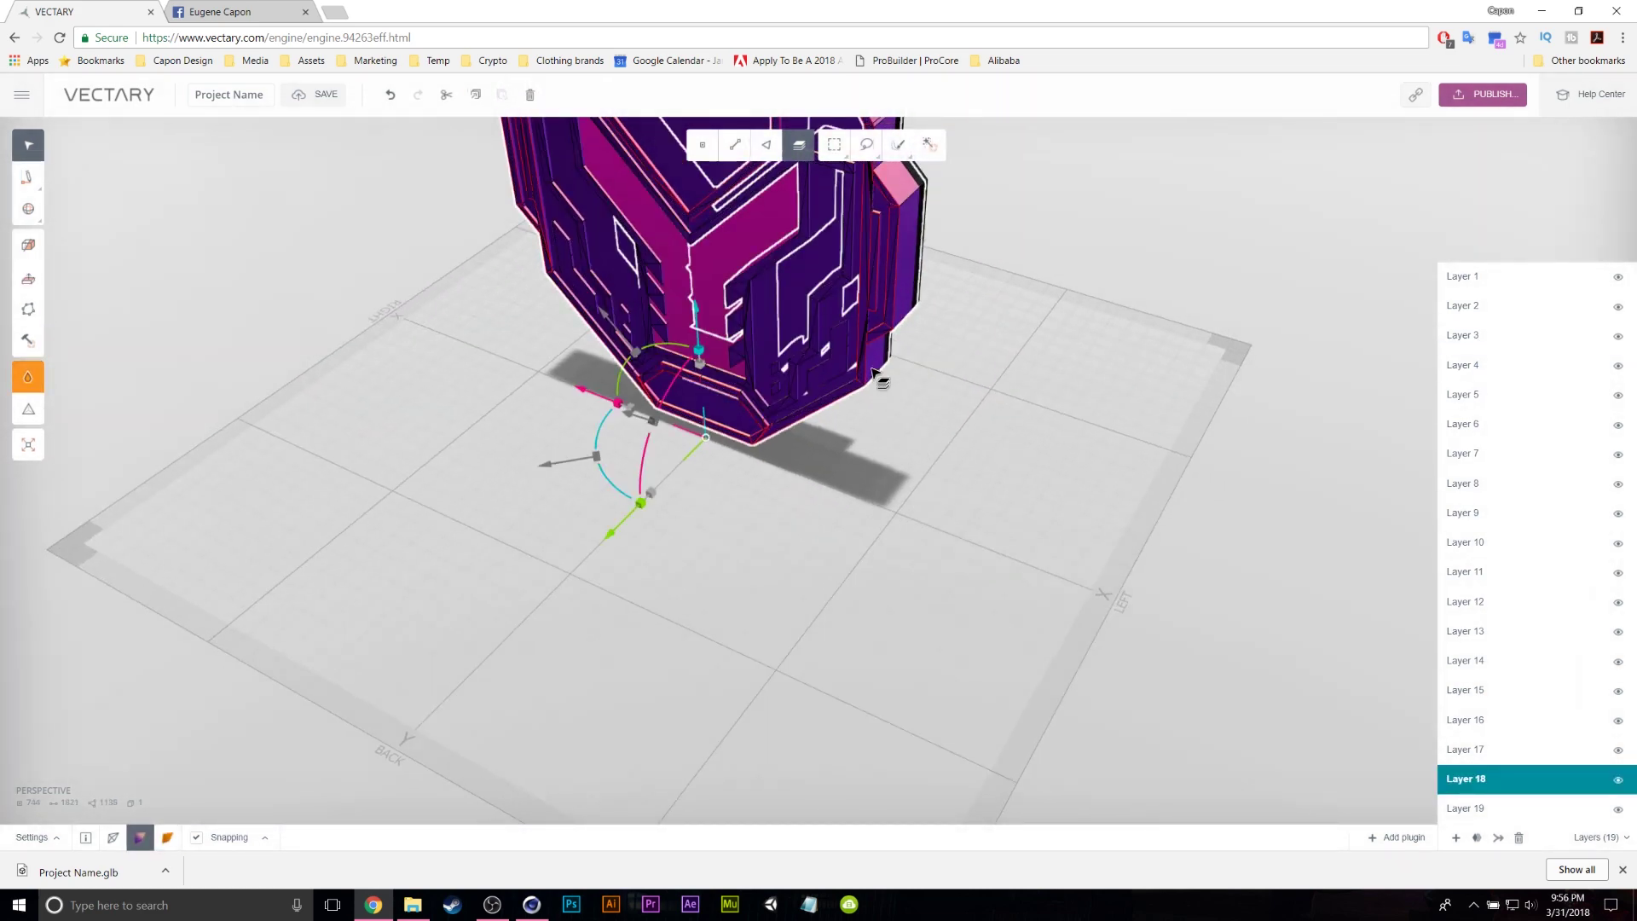
left_click(28, 377)
left_click(56, 305)
left_click_drag(55, 306, 2, 392)
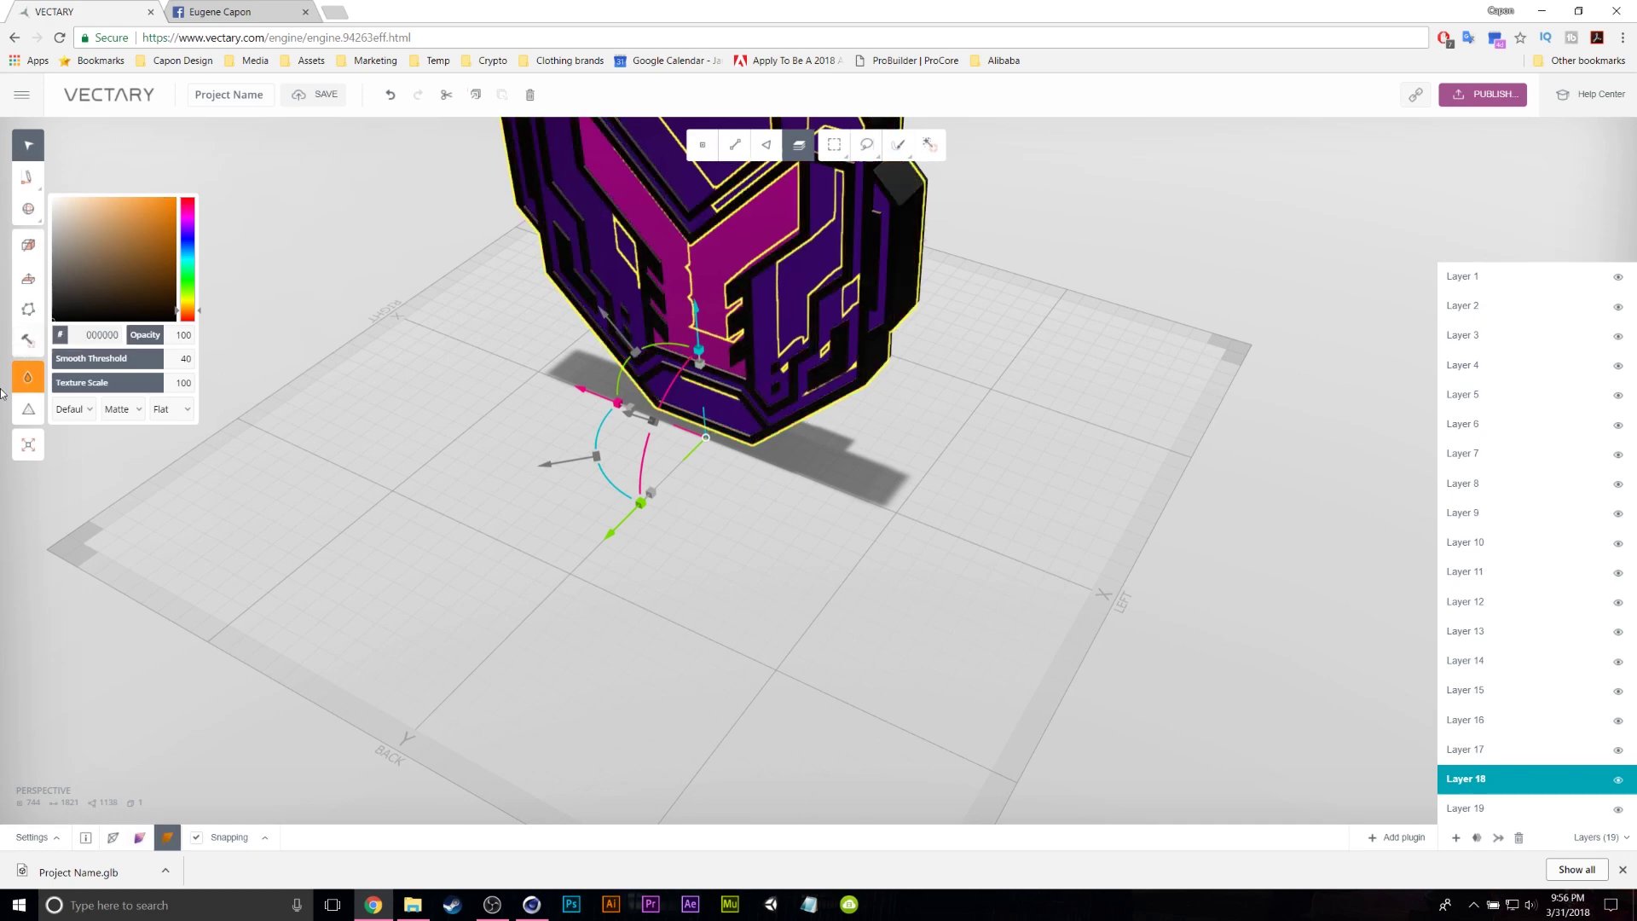
- Select only the helmet's face plate, Layer 2, and color it white, FFFFFF
right_click_drag(657, 500, 900, 405)
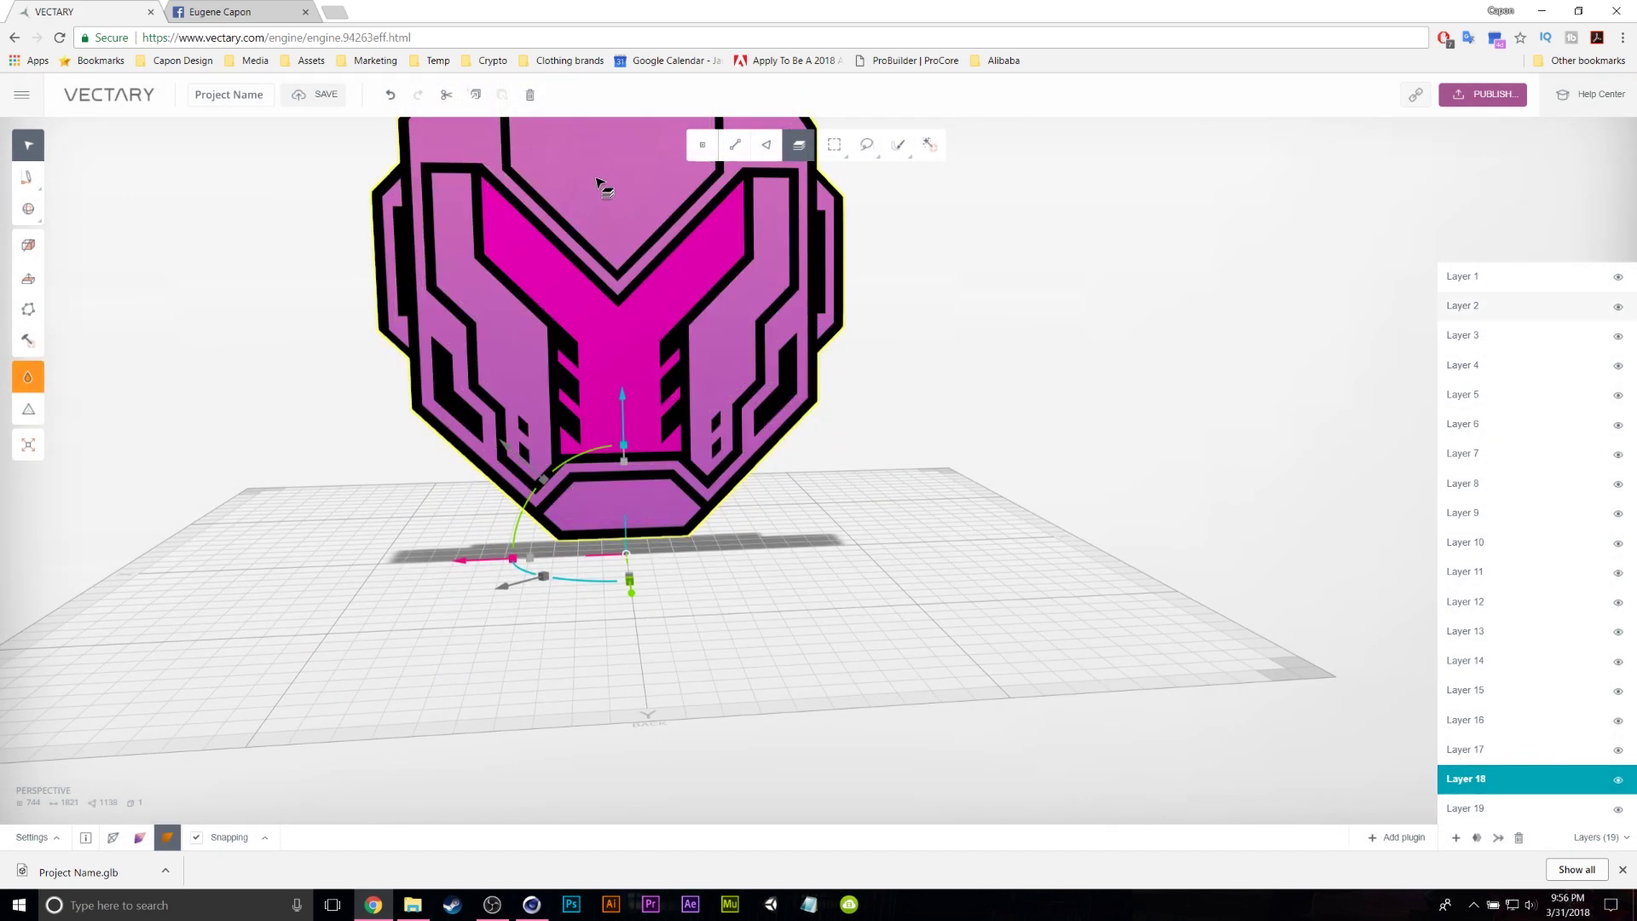
left_click(603, 183, "shift")
right_click_drag(603, 183, 505, 438)
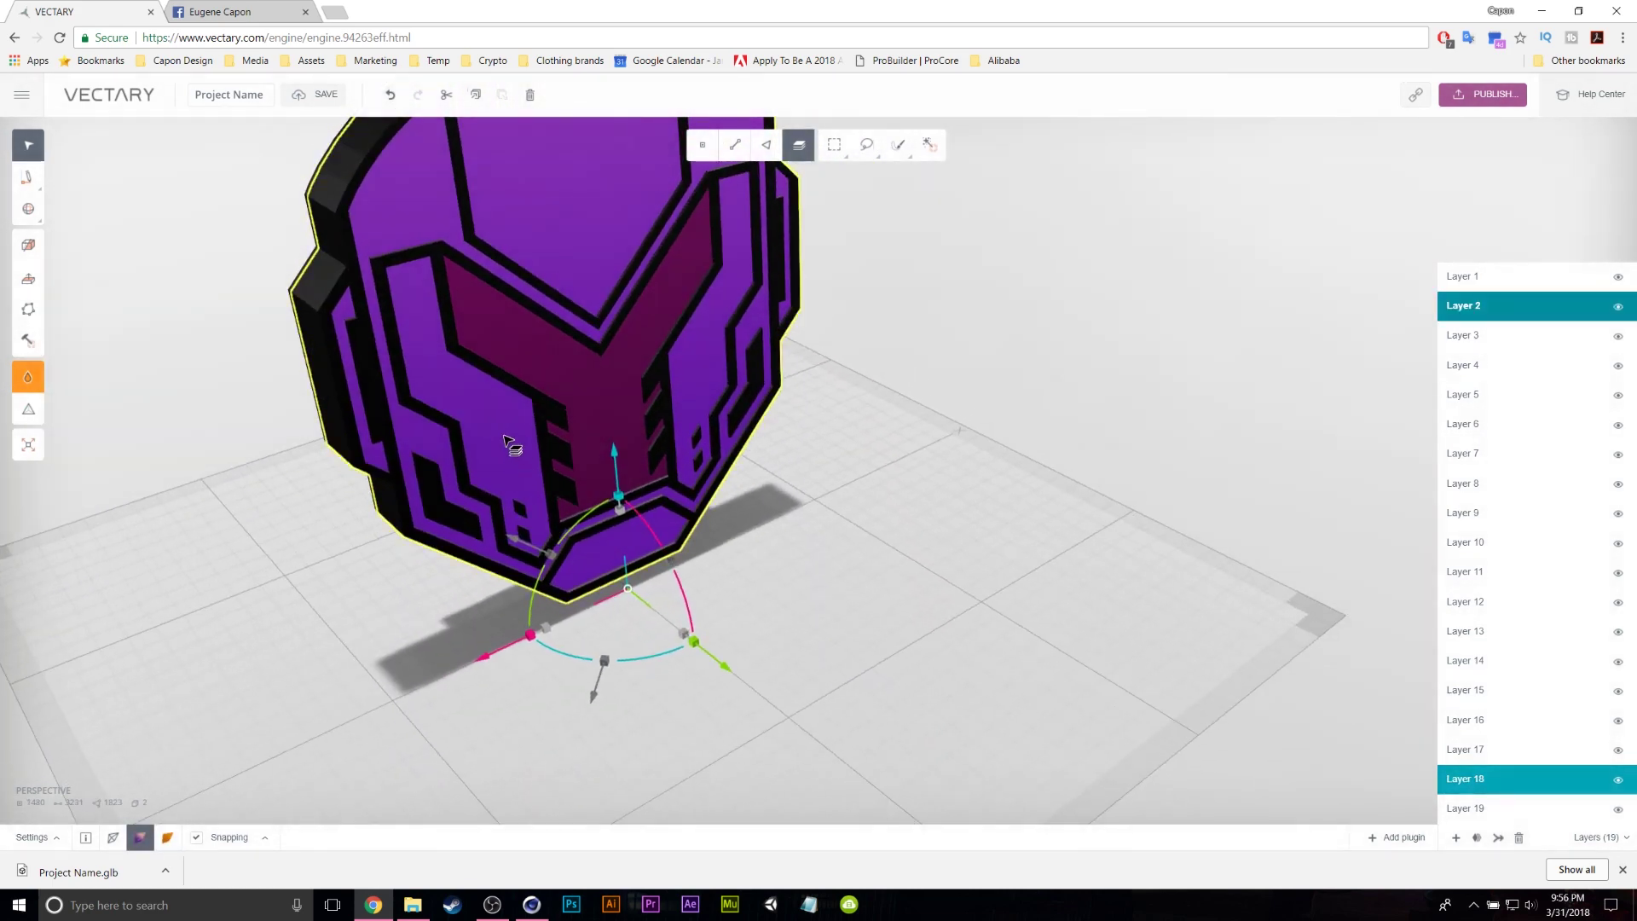
left_click(342, 678)
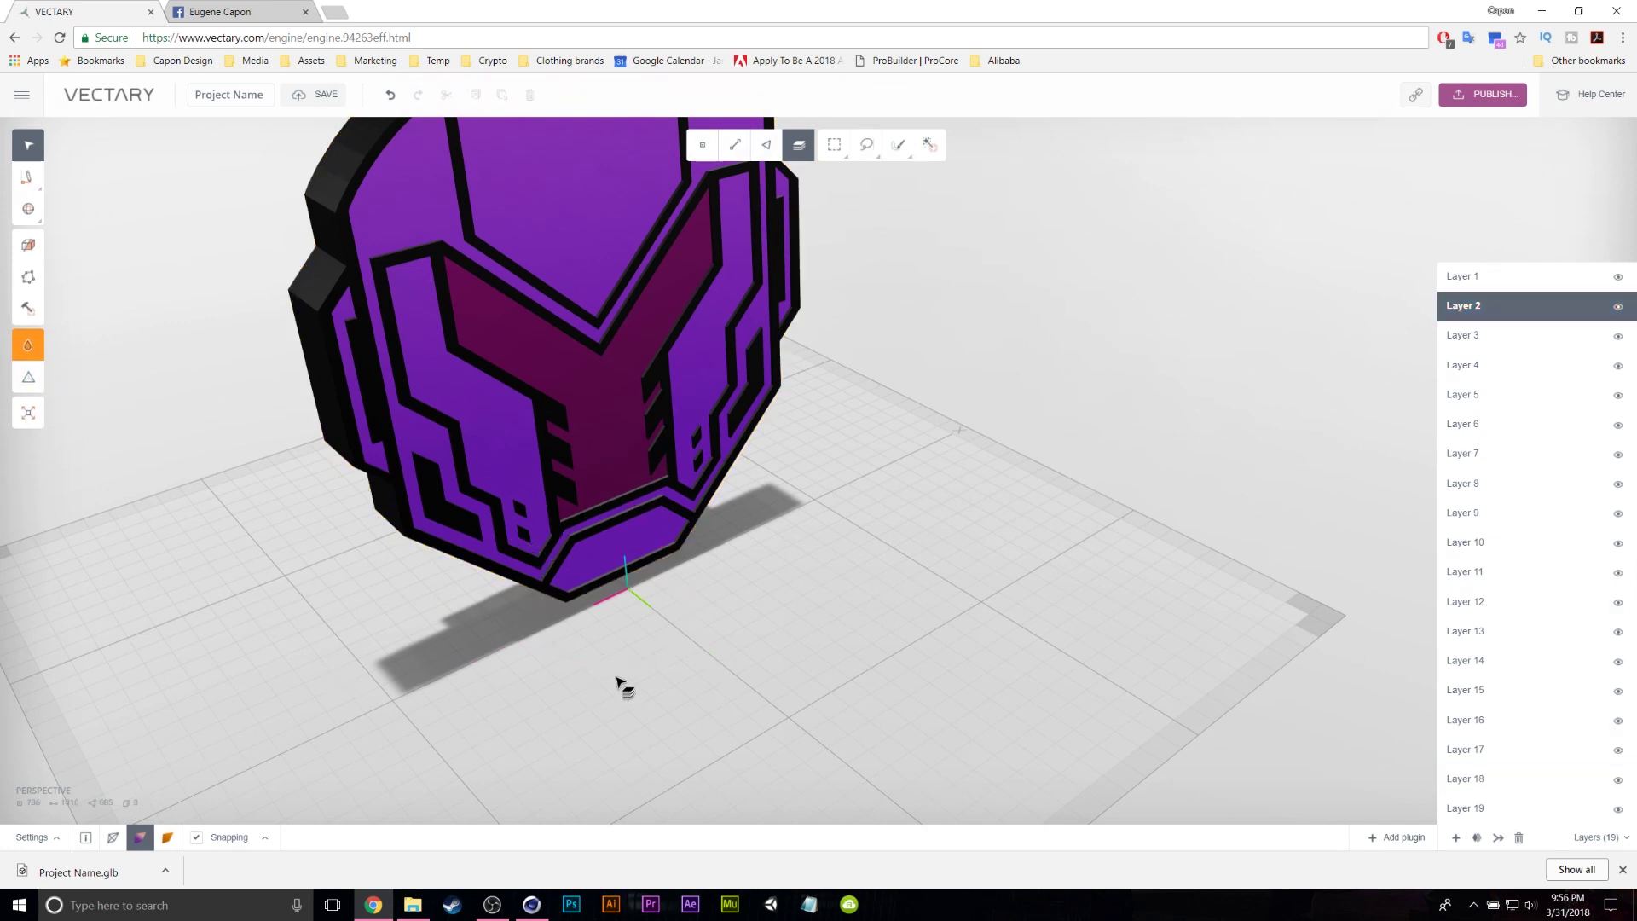
left_click(544, 225)
left_click(27, 376)
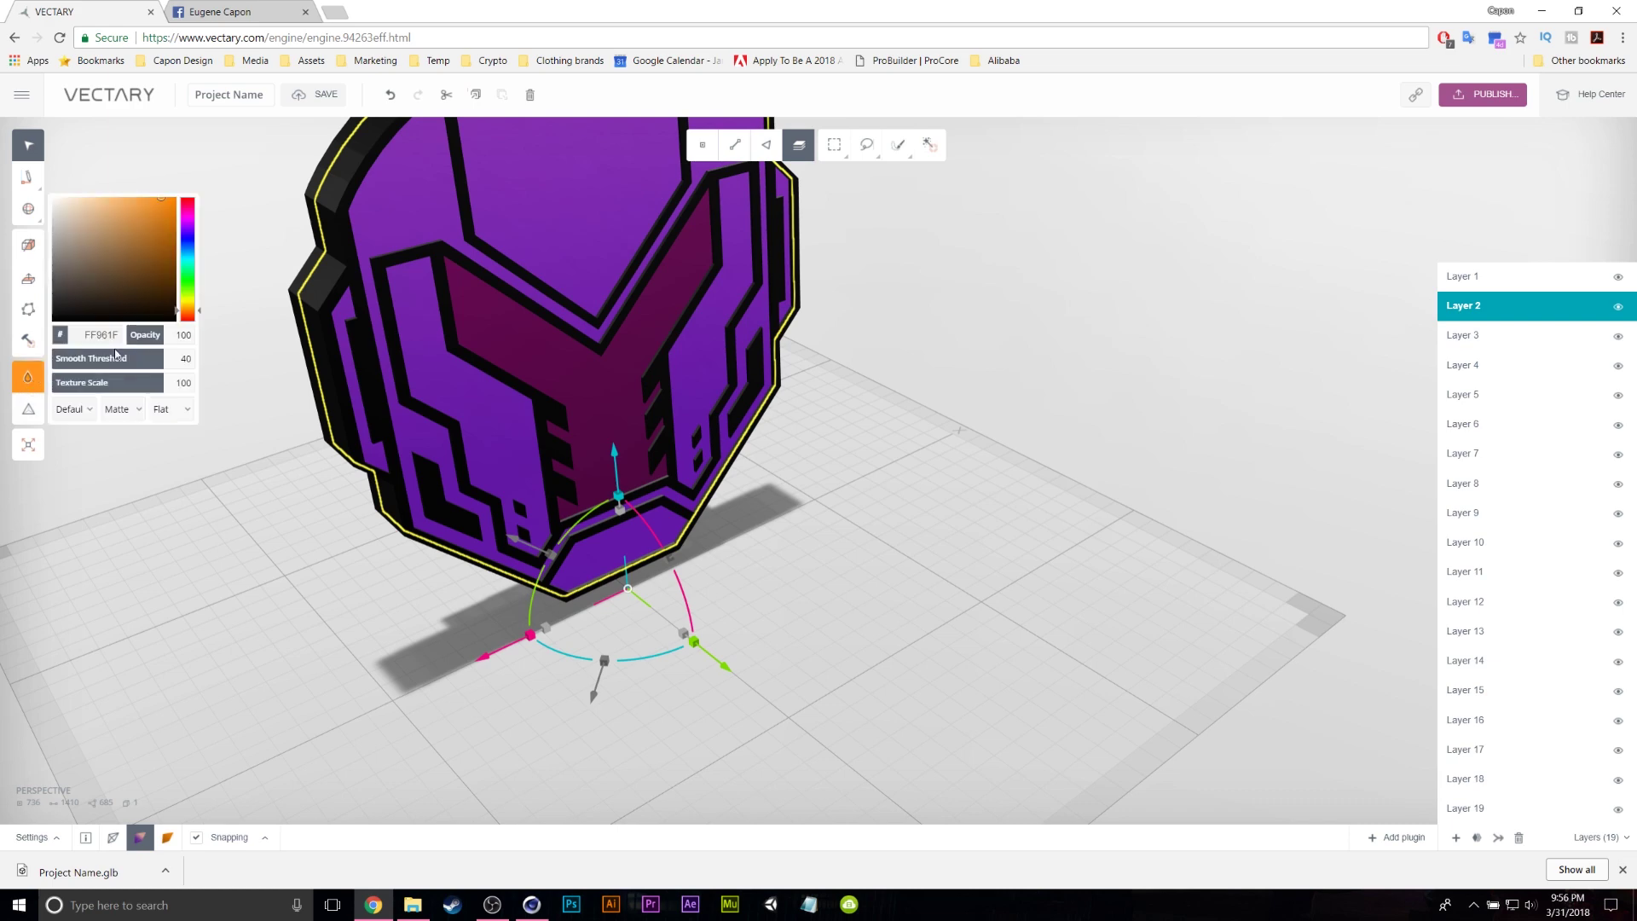
left_click(51, 226)
left_click_drag(51, 226, 1, 150)
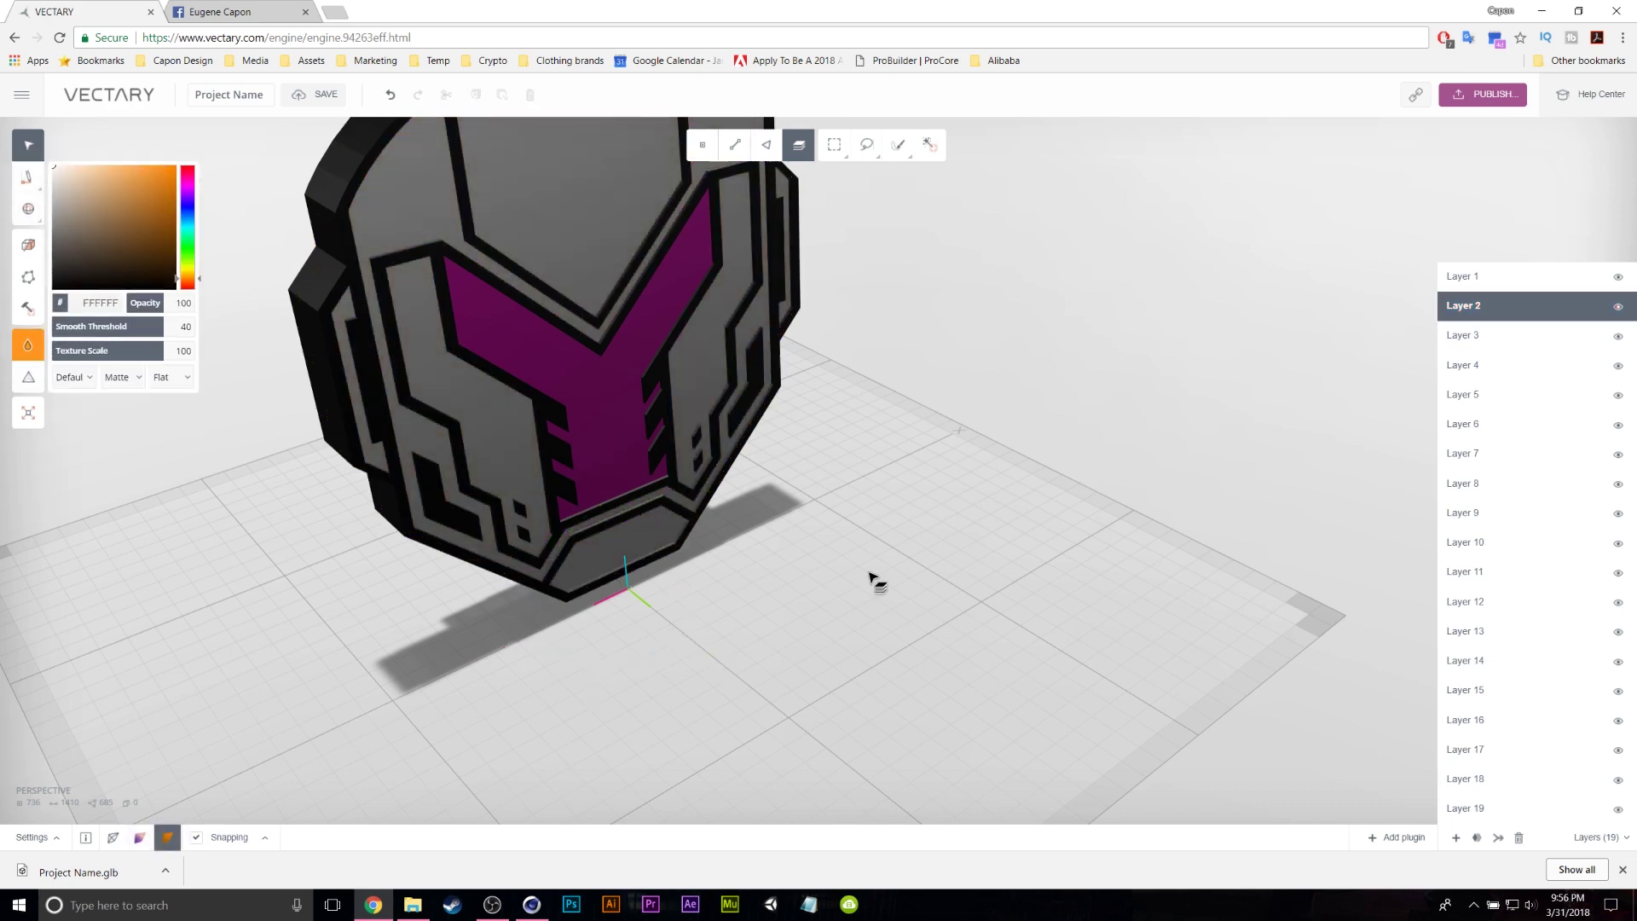
- Check the colored helmet from all sides and export it as a GLB 3D file for Facebook
right_click_drag(998, 687, 170, 568)
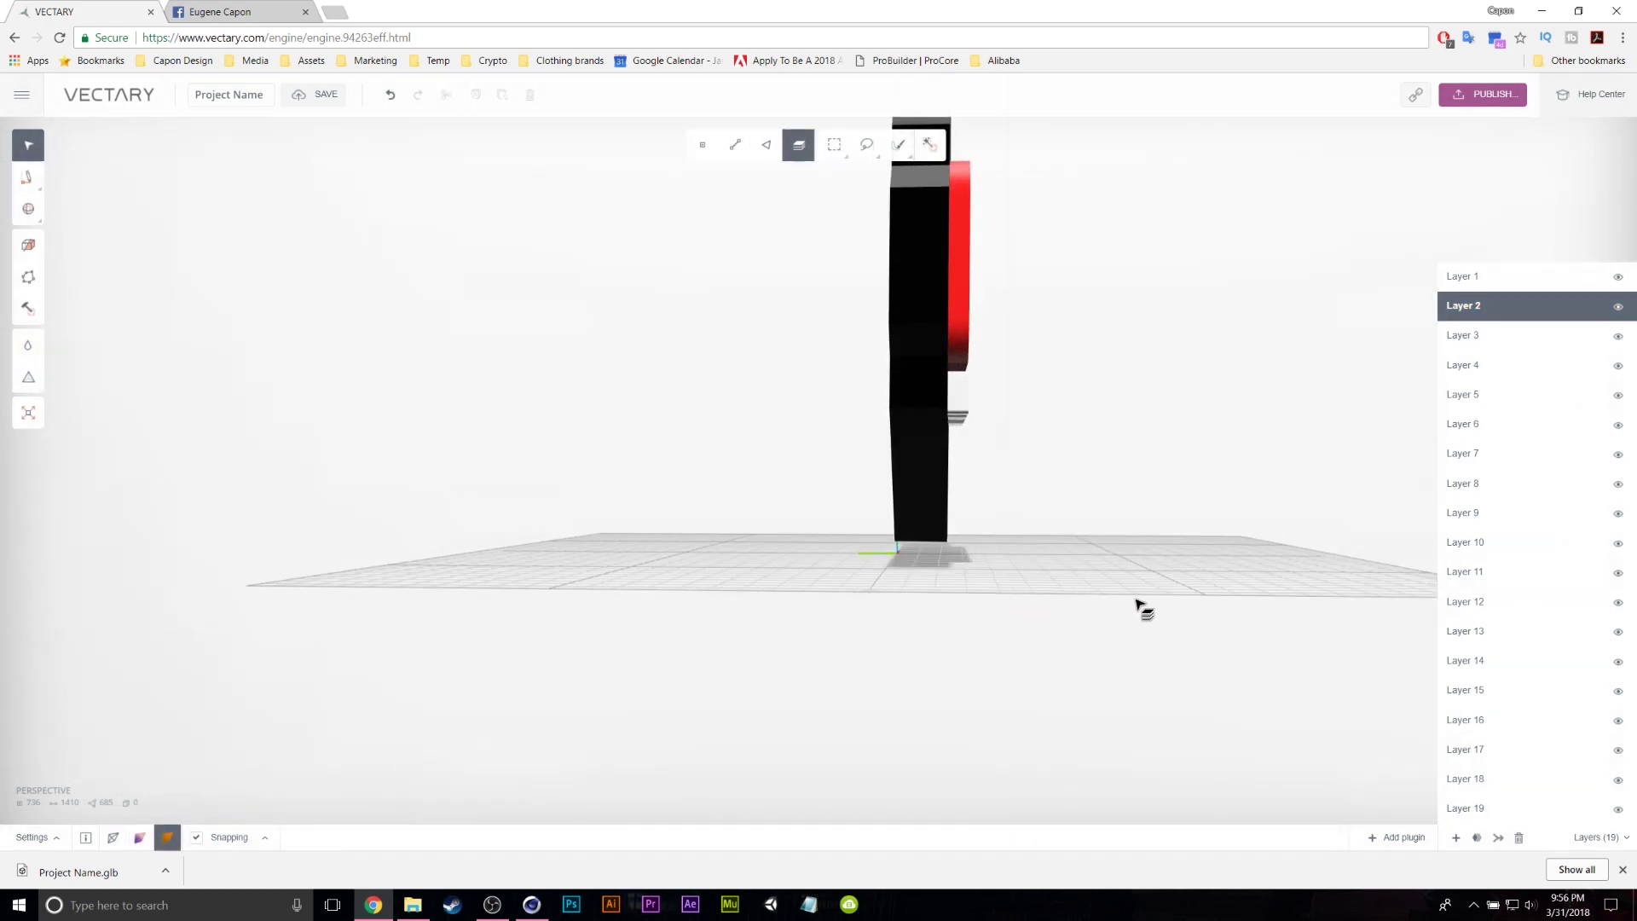
right_click_drag(1138, 604, 563, 511)
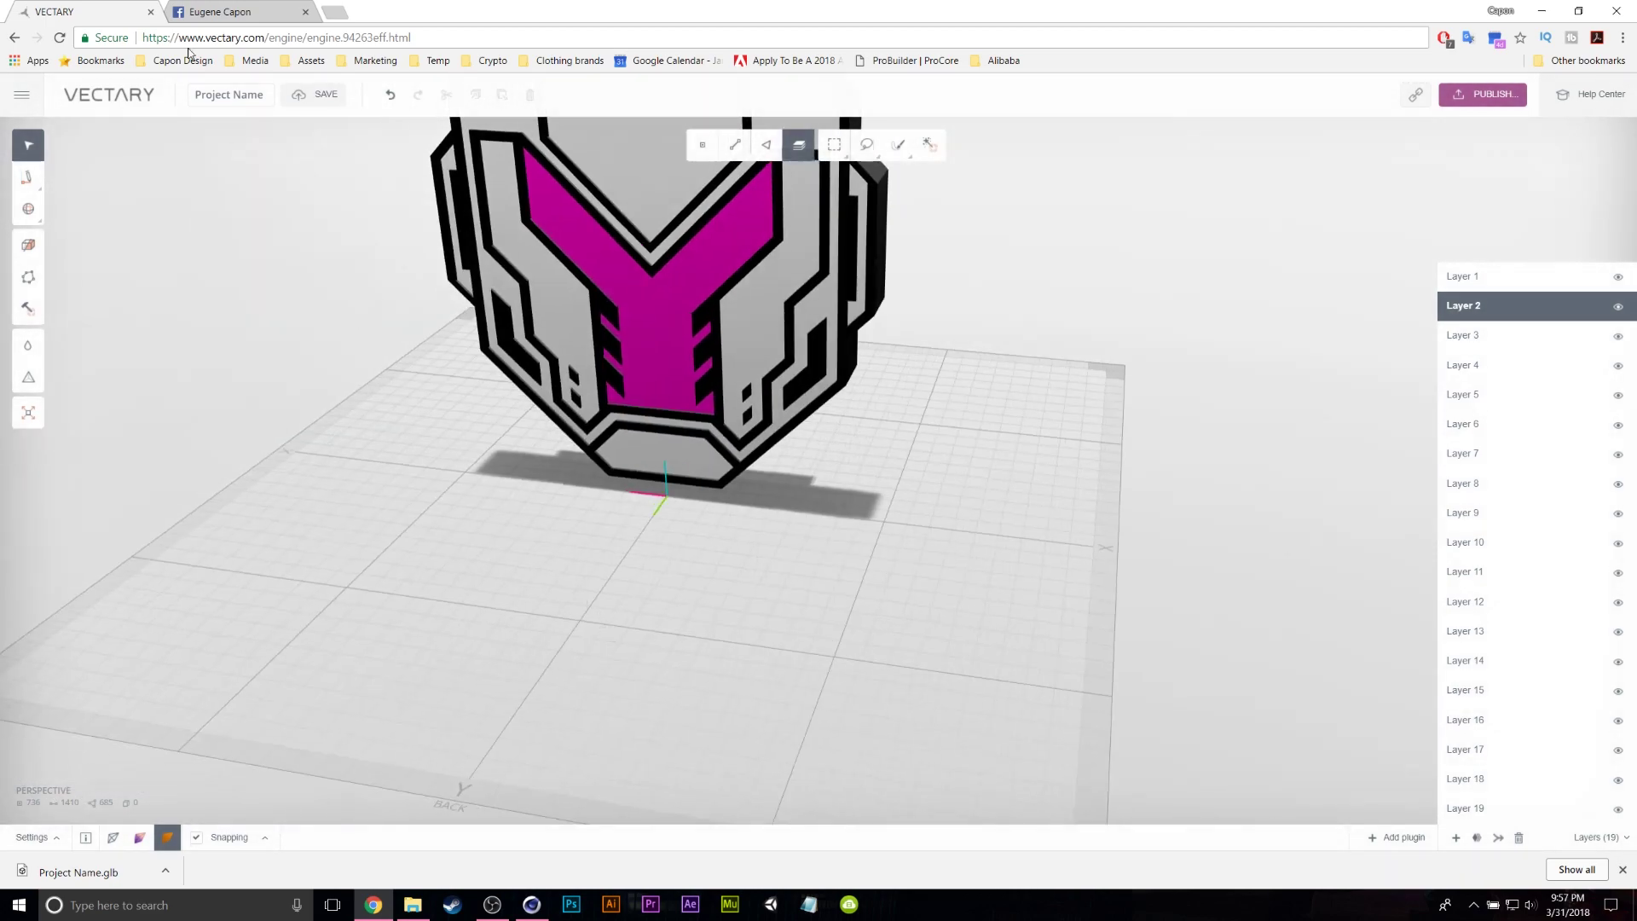
left_click(22, 97)
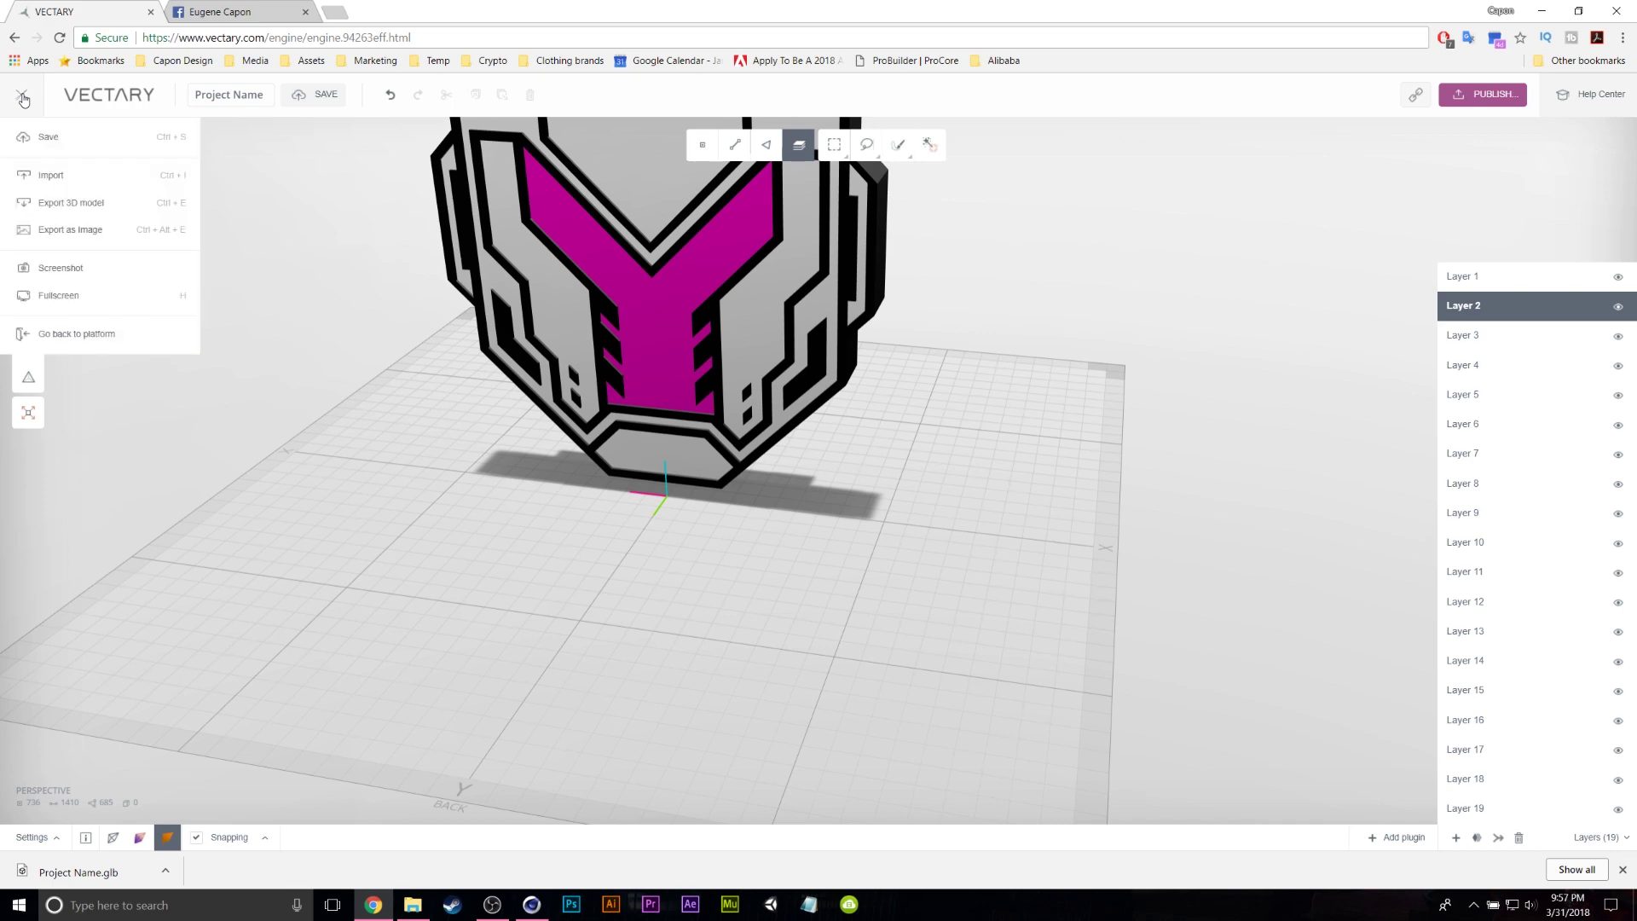
left_click(74, 203)
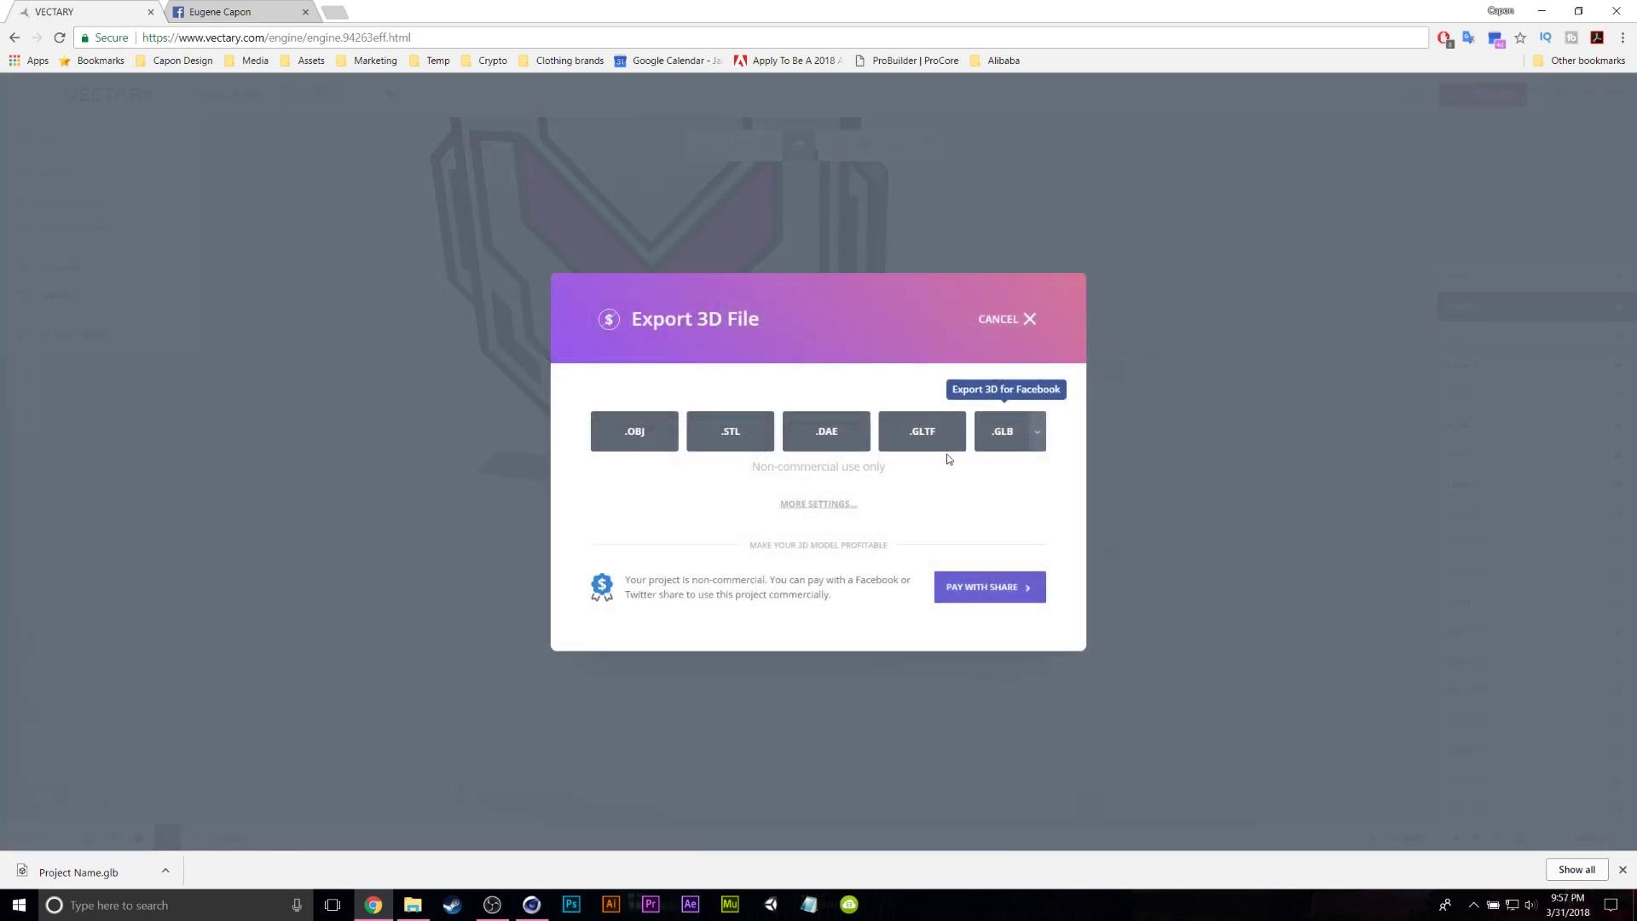
left_click(1003, 432)
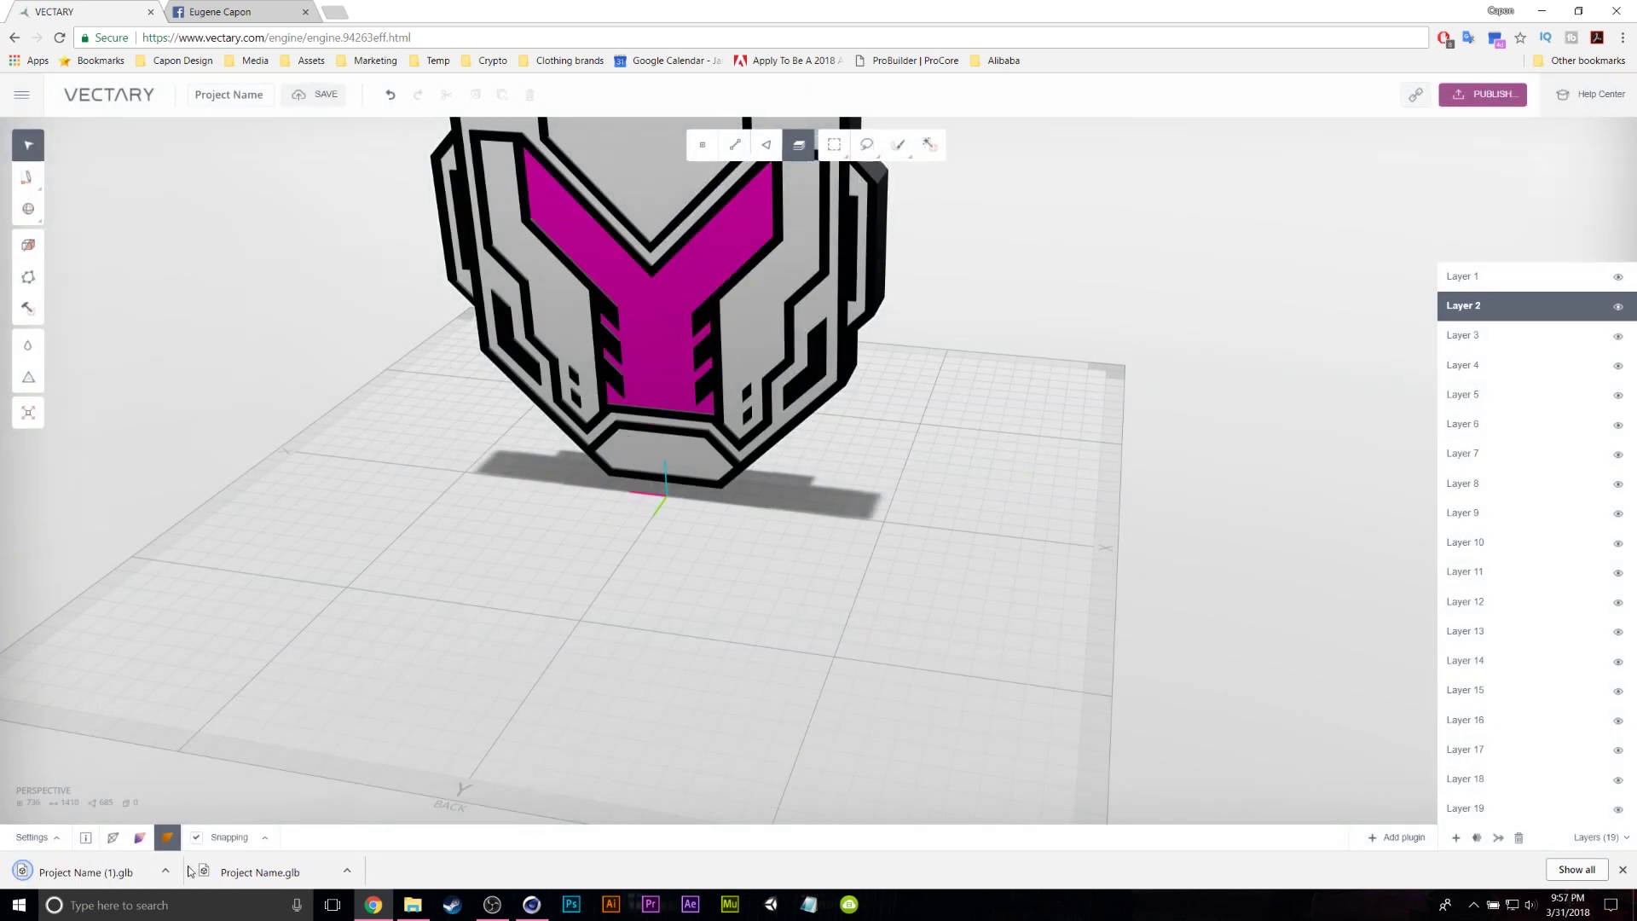
- Shrink the browser window to expose the desktop, copy the downloaded Project Name (1).glb onto it, and dismiss the import dialog
left_click_drag(1071, 8, 1126, 0)
left_click_drag(1015, 8, 1090, 26)
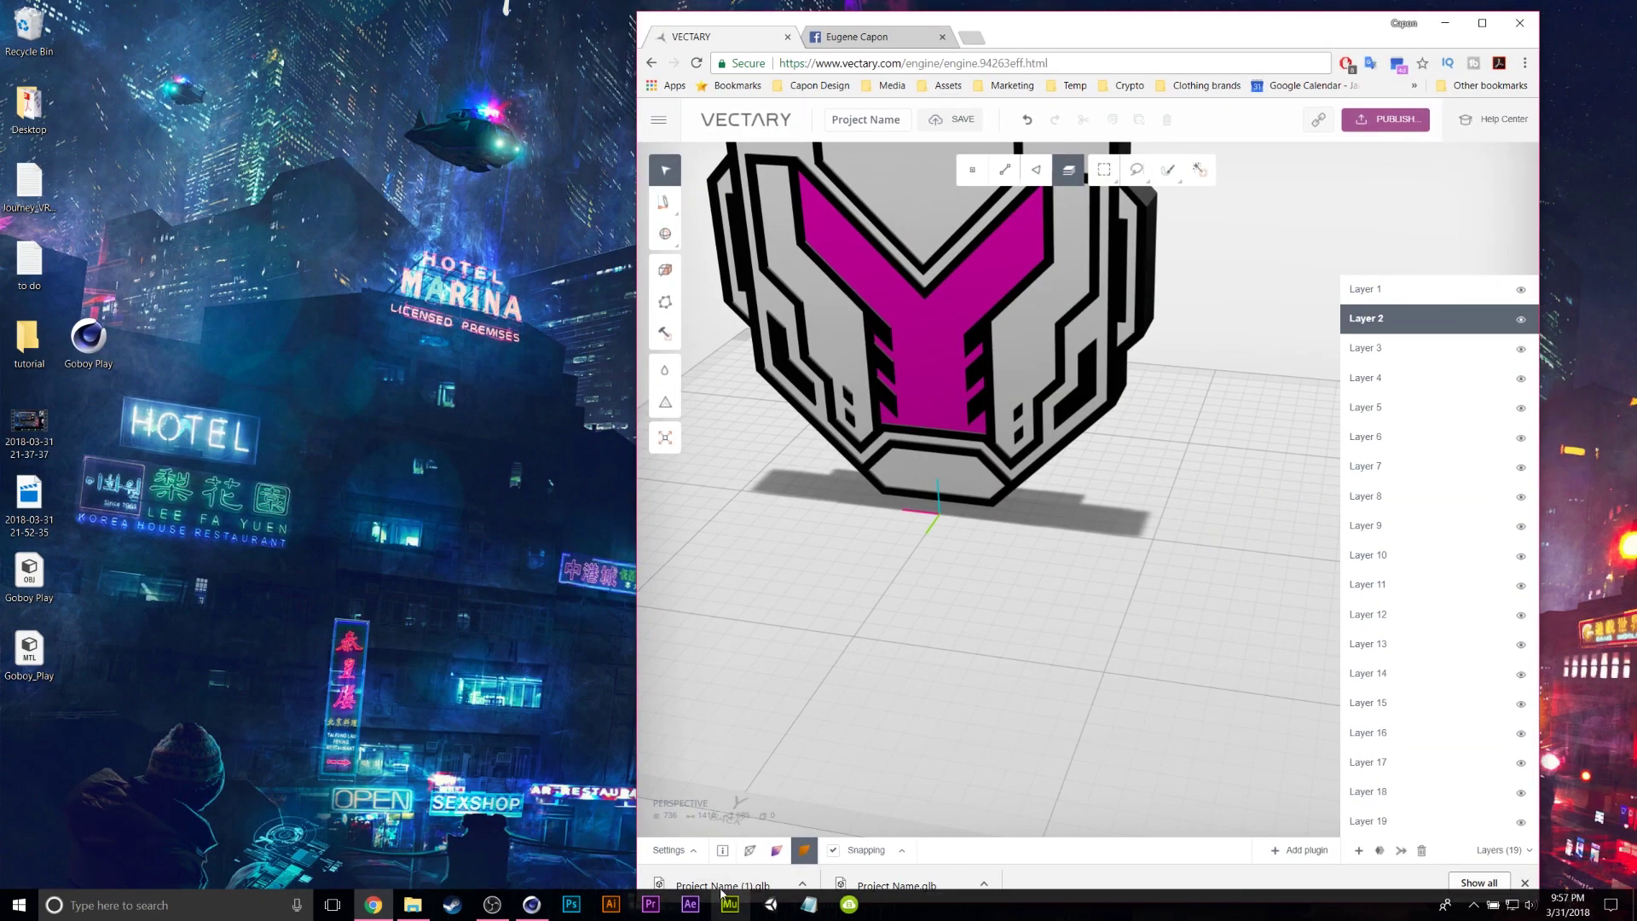
left_click_drag(721, 887, 357, 275)
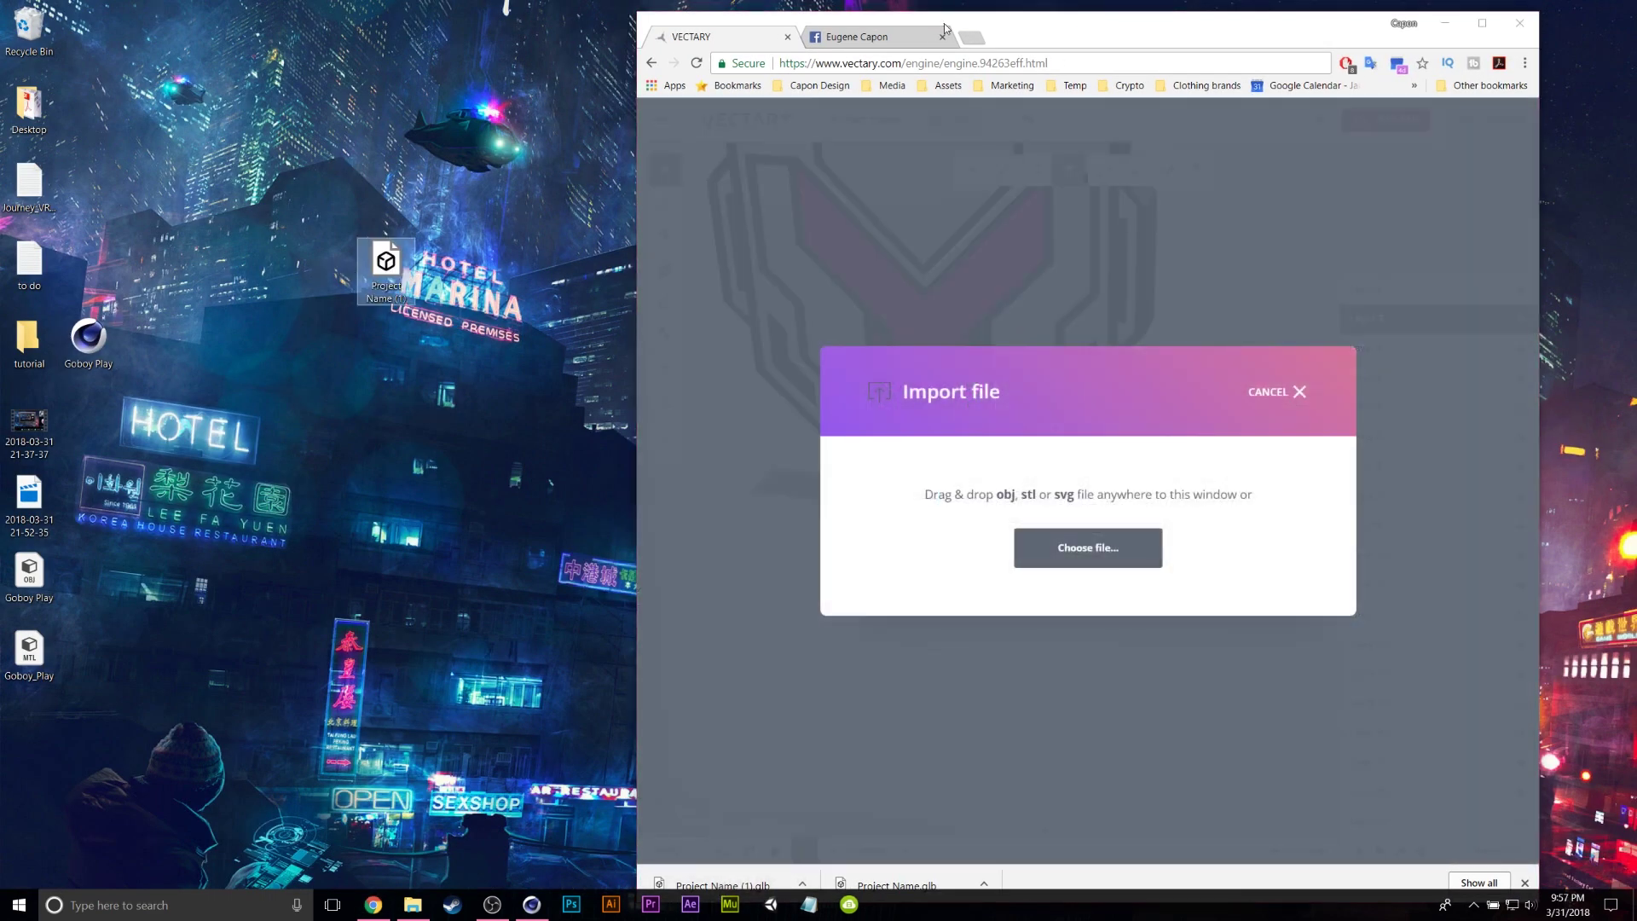
left_click(1149, 693)
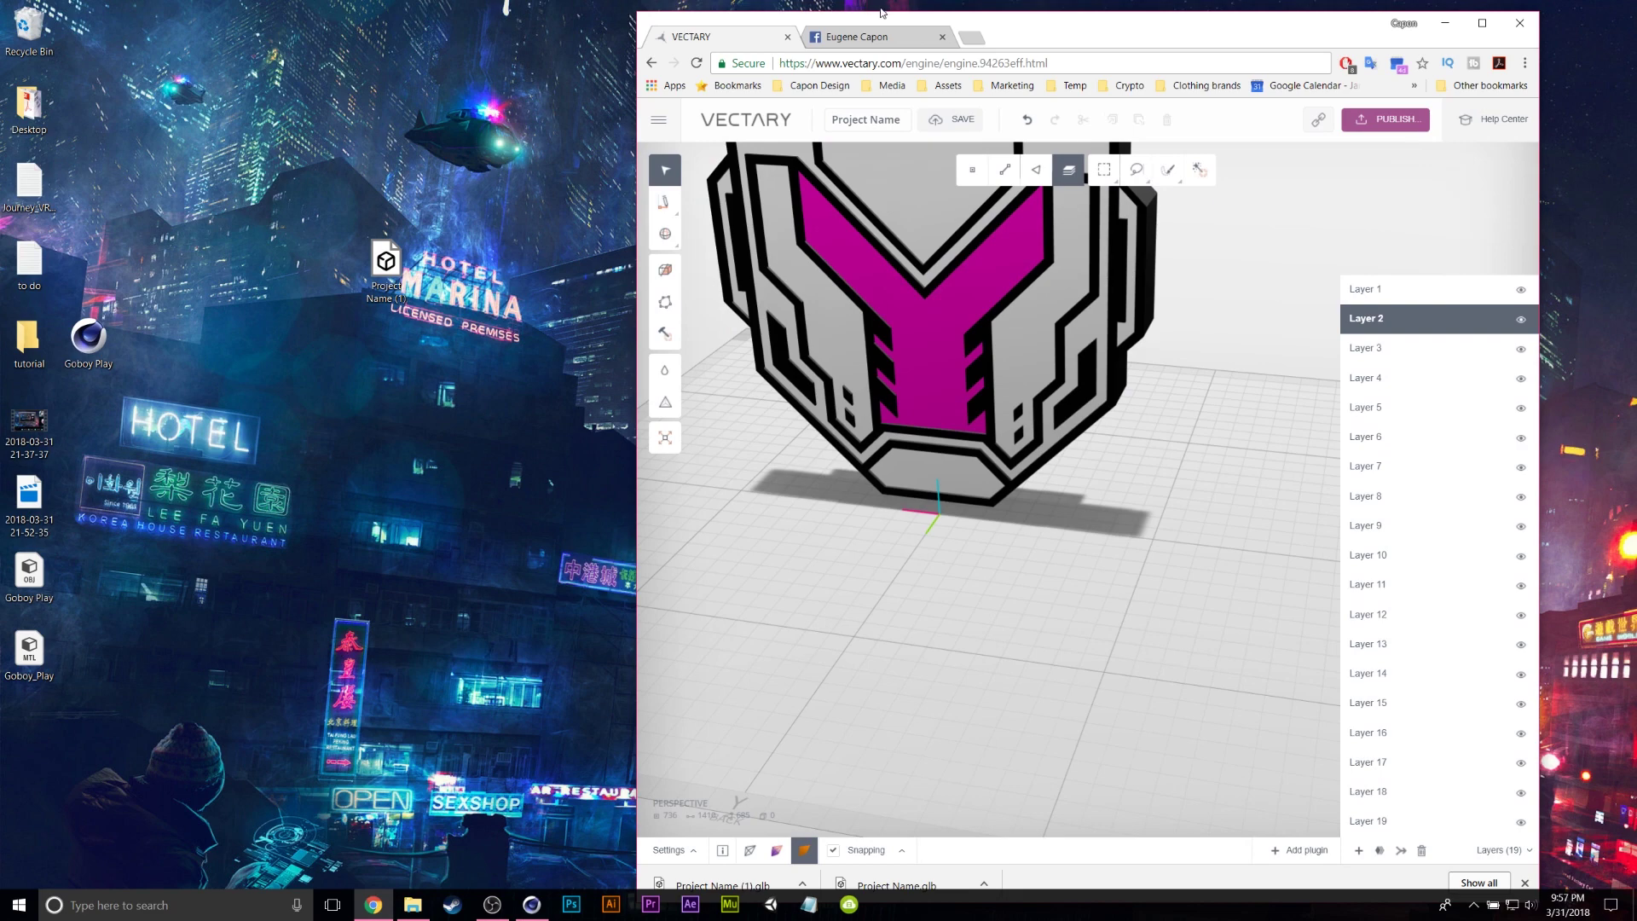
- Switch to the Facebook profile, start a new post, and attach Project Name (1).glb from the desktop as its 3D object
left_click(878, 37)
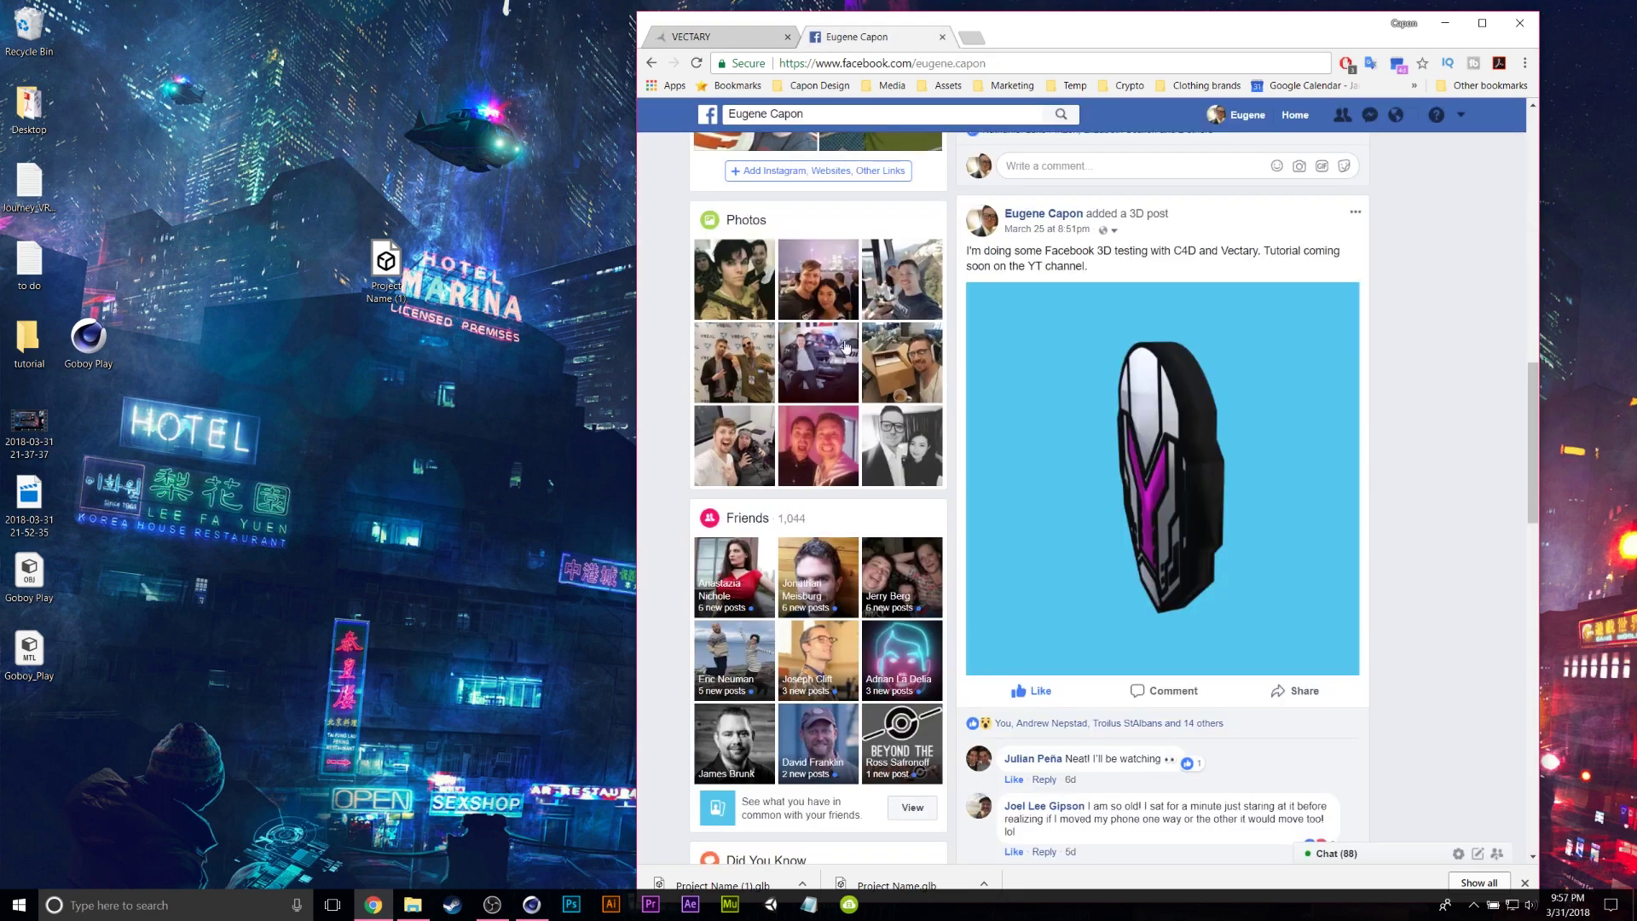
scroll(1170, 515, "down", 1)
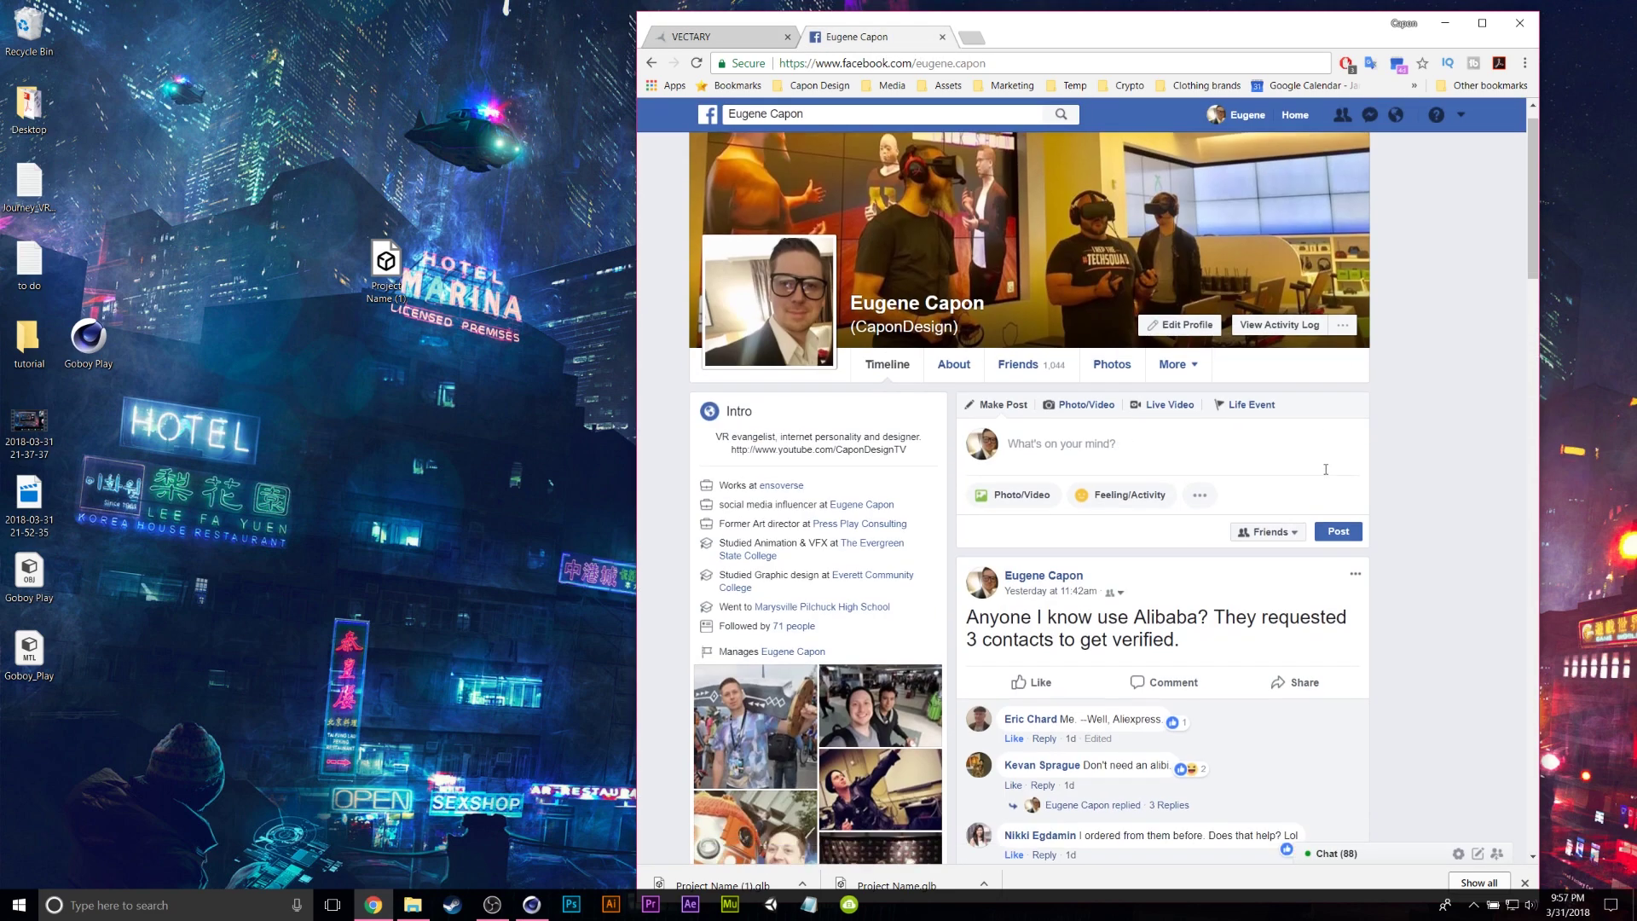
left_click(1068, 404)
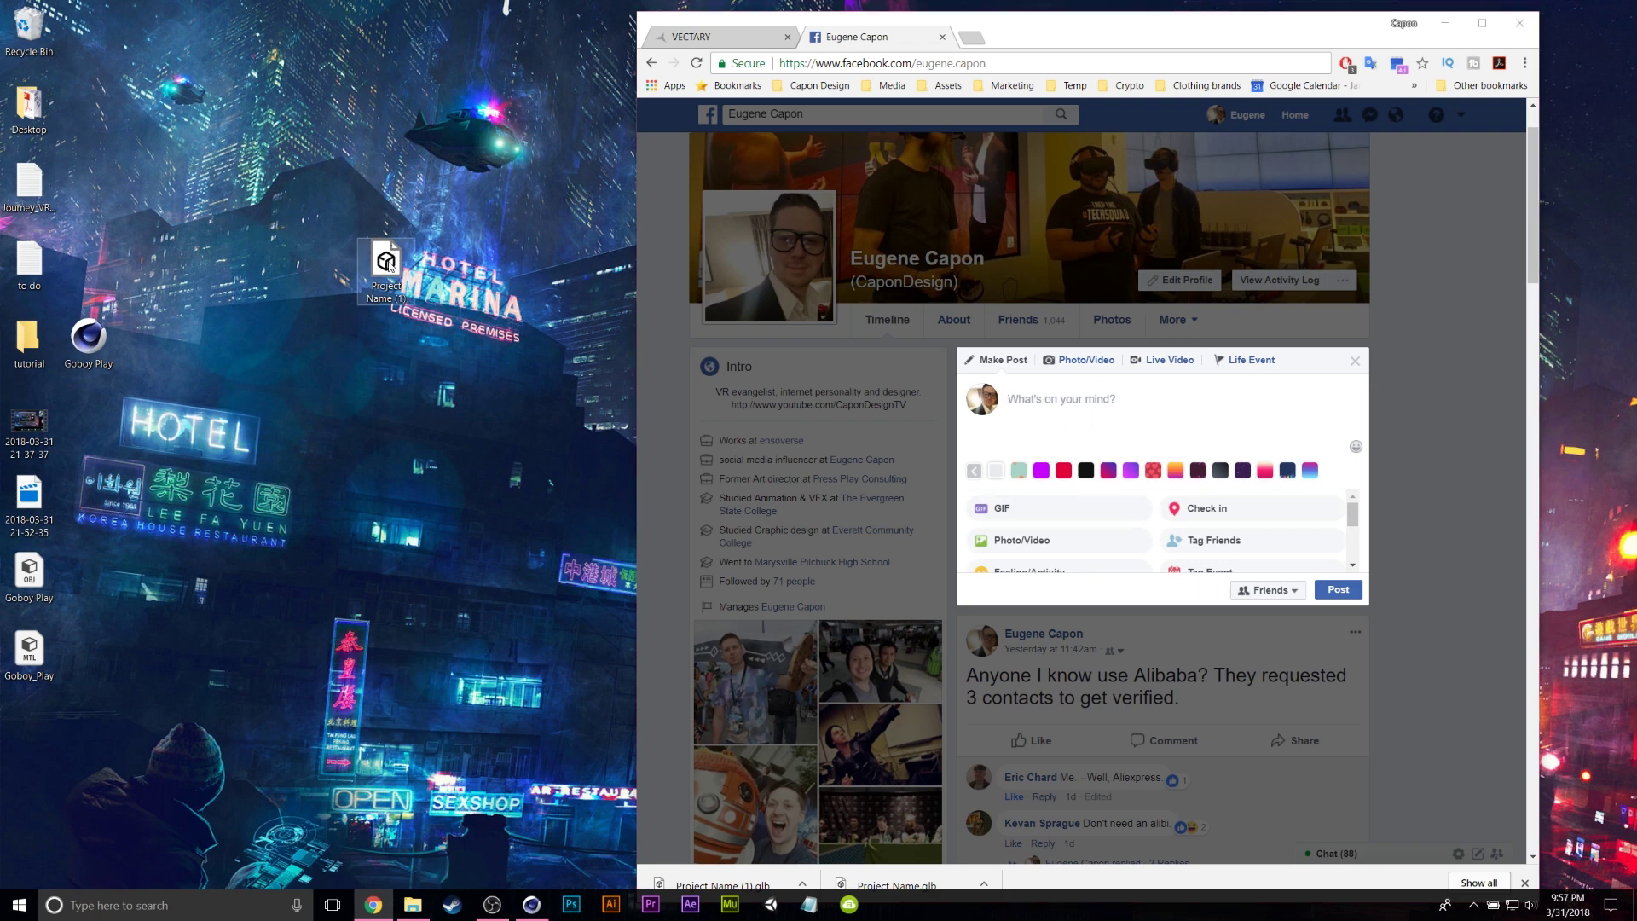
left_click_drag(388, 266, 1072, 414)
left_click_drag(1143, 455, 1143, 457)
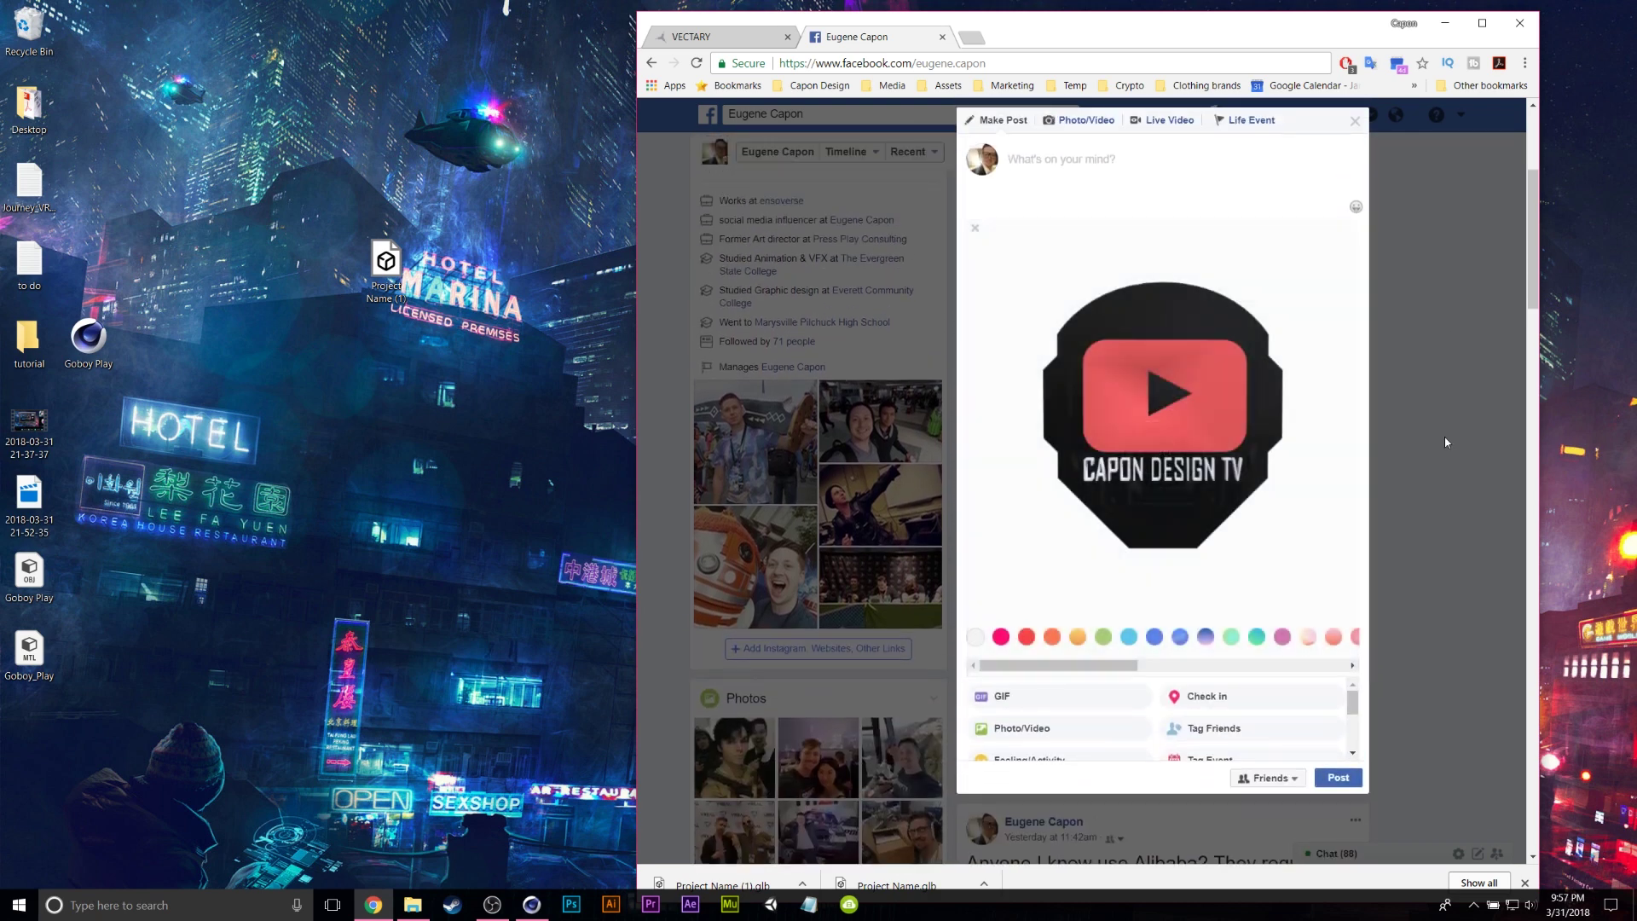
left_click_drag(1113, 463, 1223, 464)
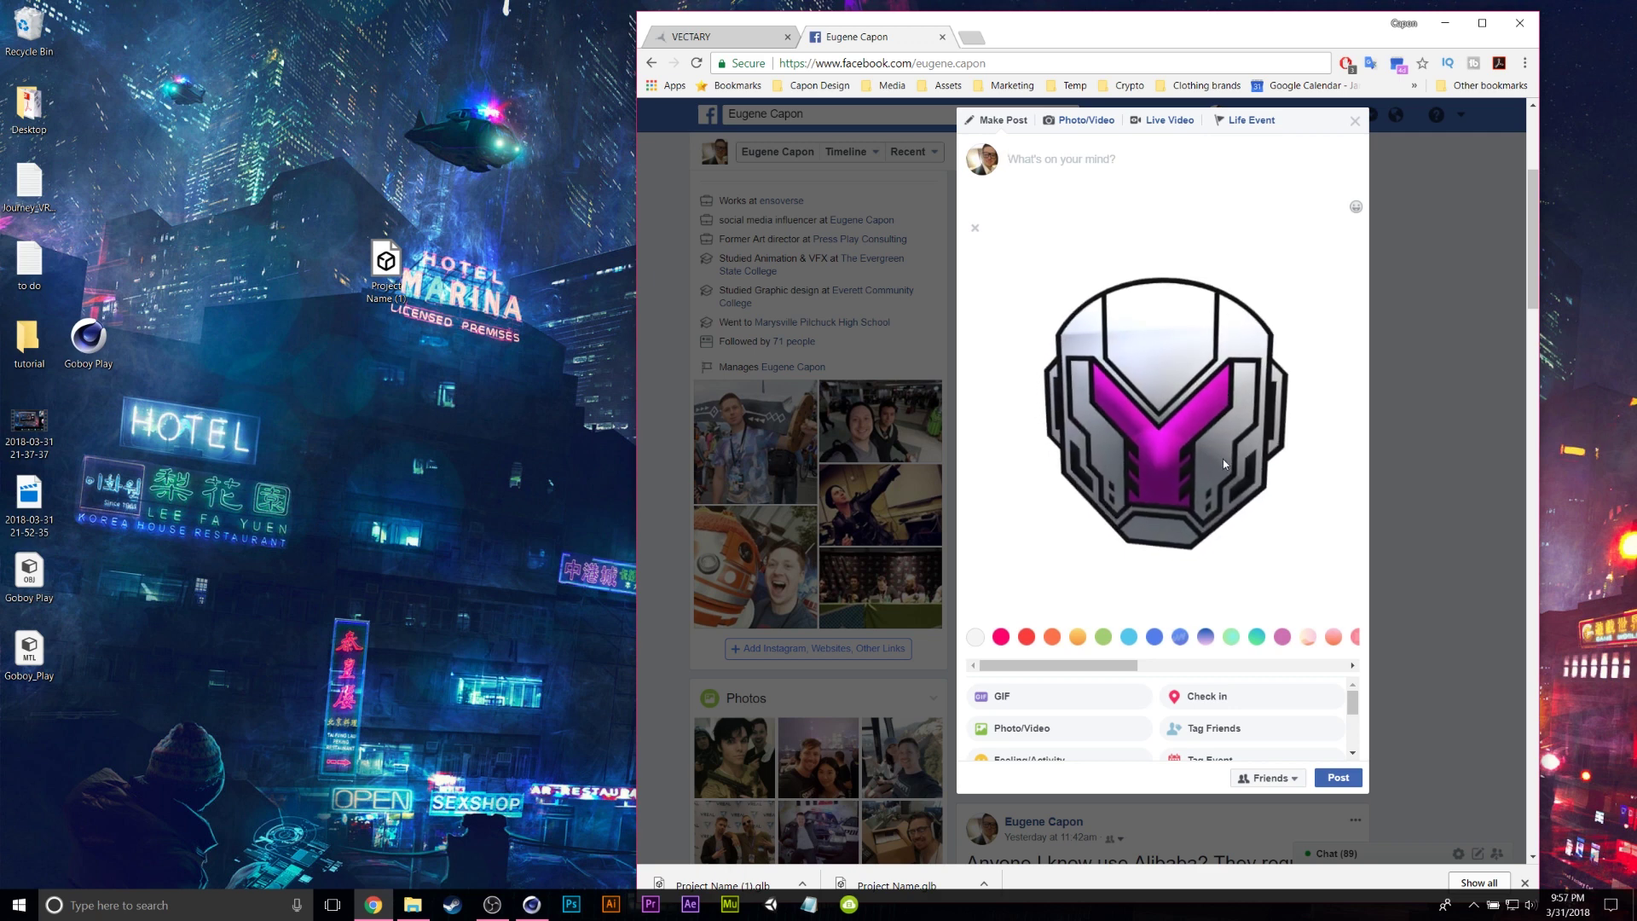
- Try orange, light blue, blue, and blue-to-pink gradient backgrounds behind the helmet in the 3D post
left_click(1051, 637)
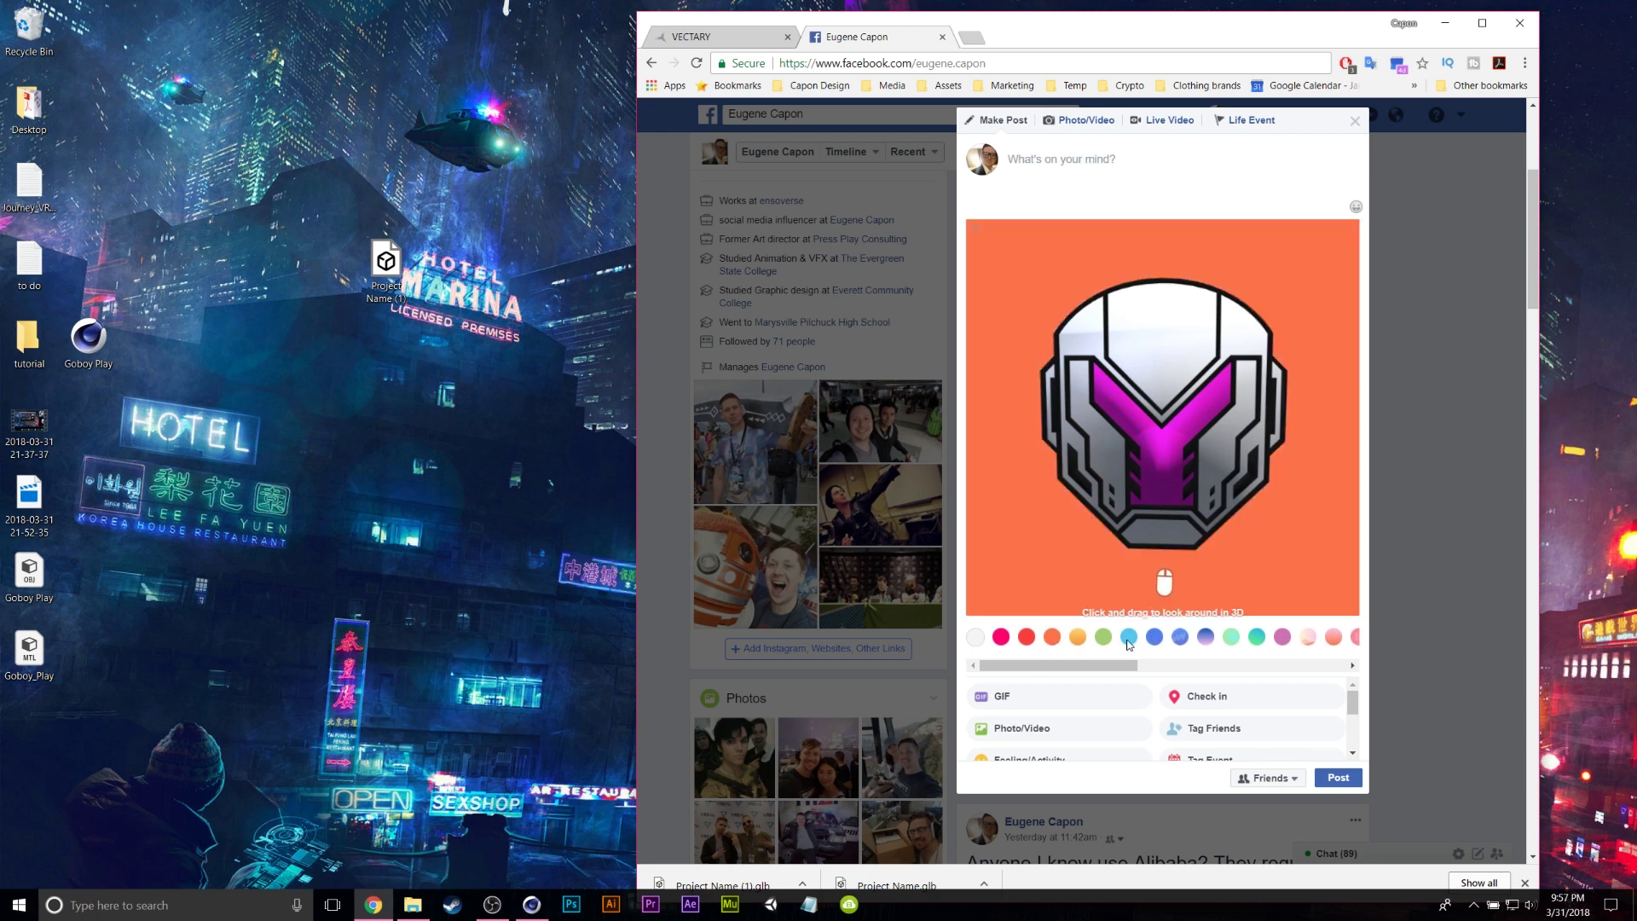
left_click(1128, 639)
left_click(1180, 638)
left_click(1206, 638)
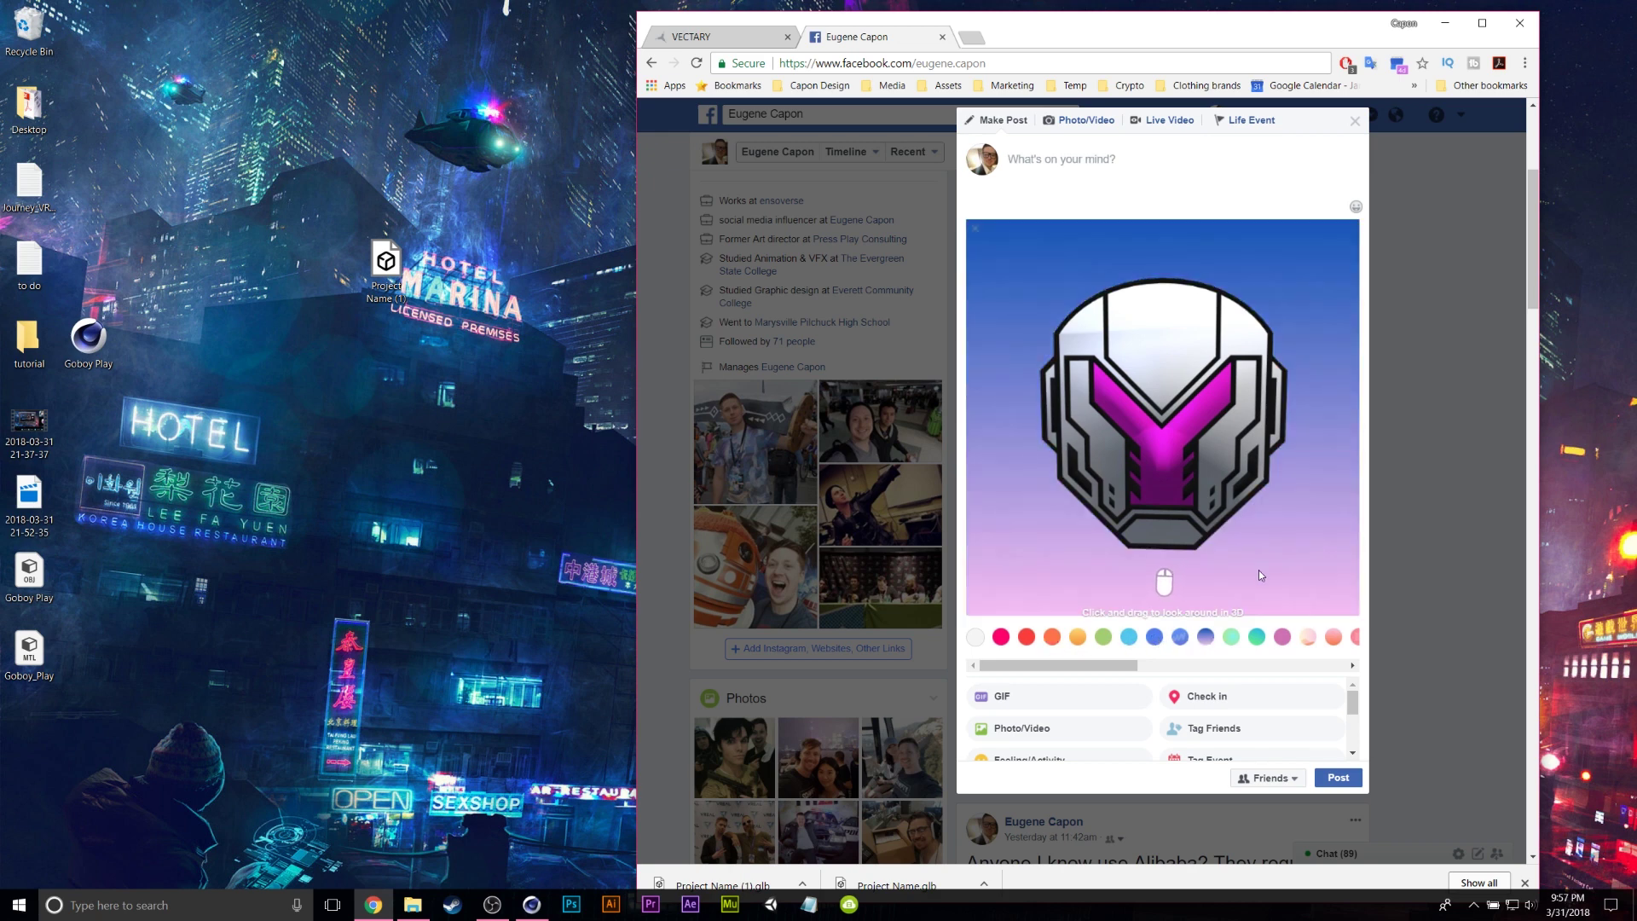
- Try near-black, pale green, and olive green backgrounds in the 3D post, turning the helmet to compare its look
scroll(1160, 639, "right", 6)
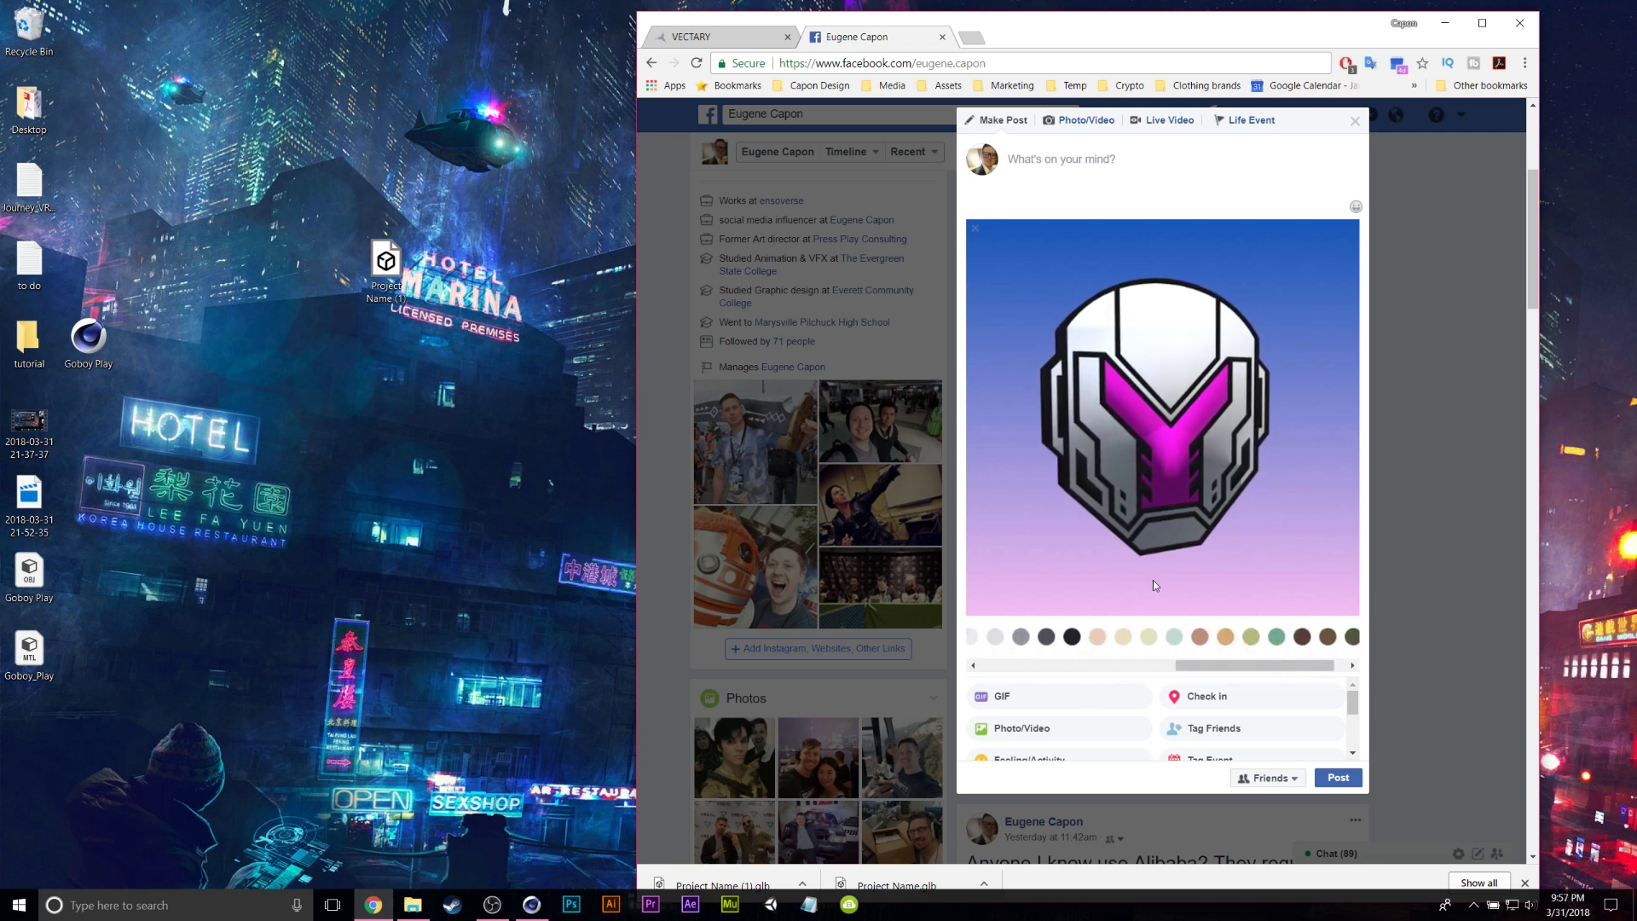
left_click(1073, 638)
left_click_drag(1144, 481, 1312, 483)
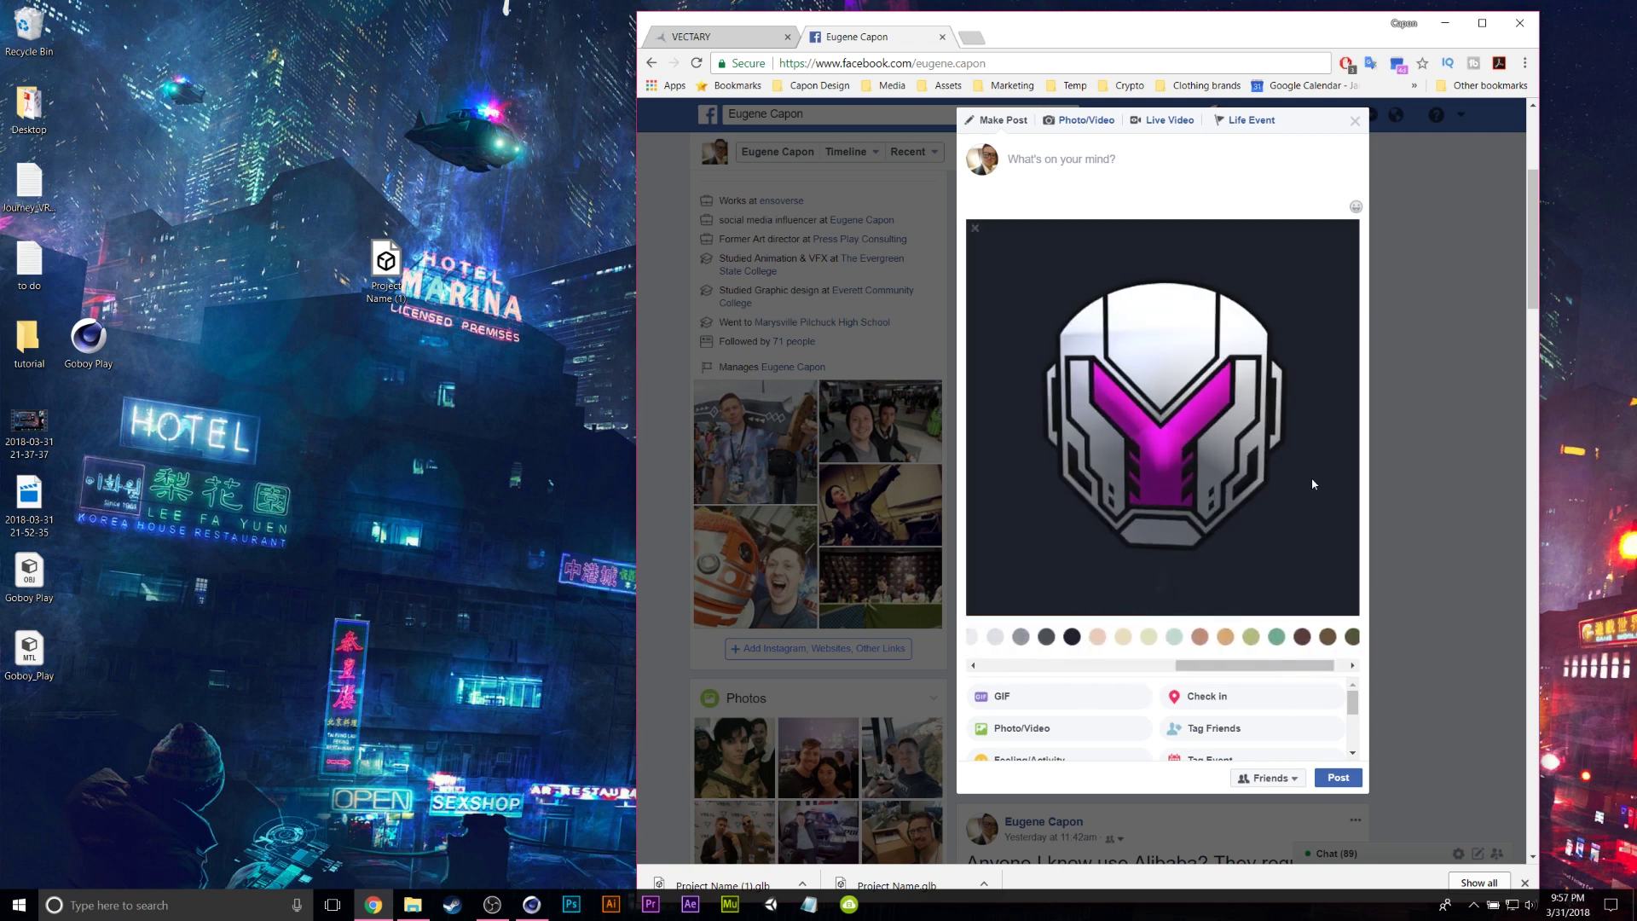
left_click(1175, 639)
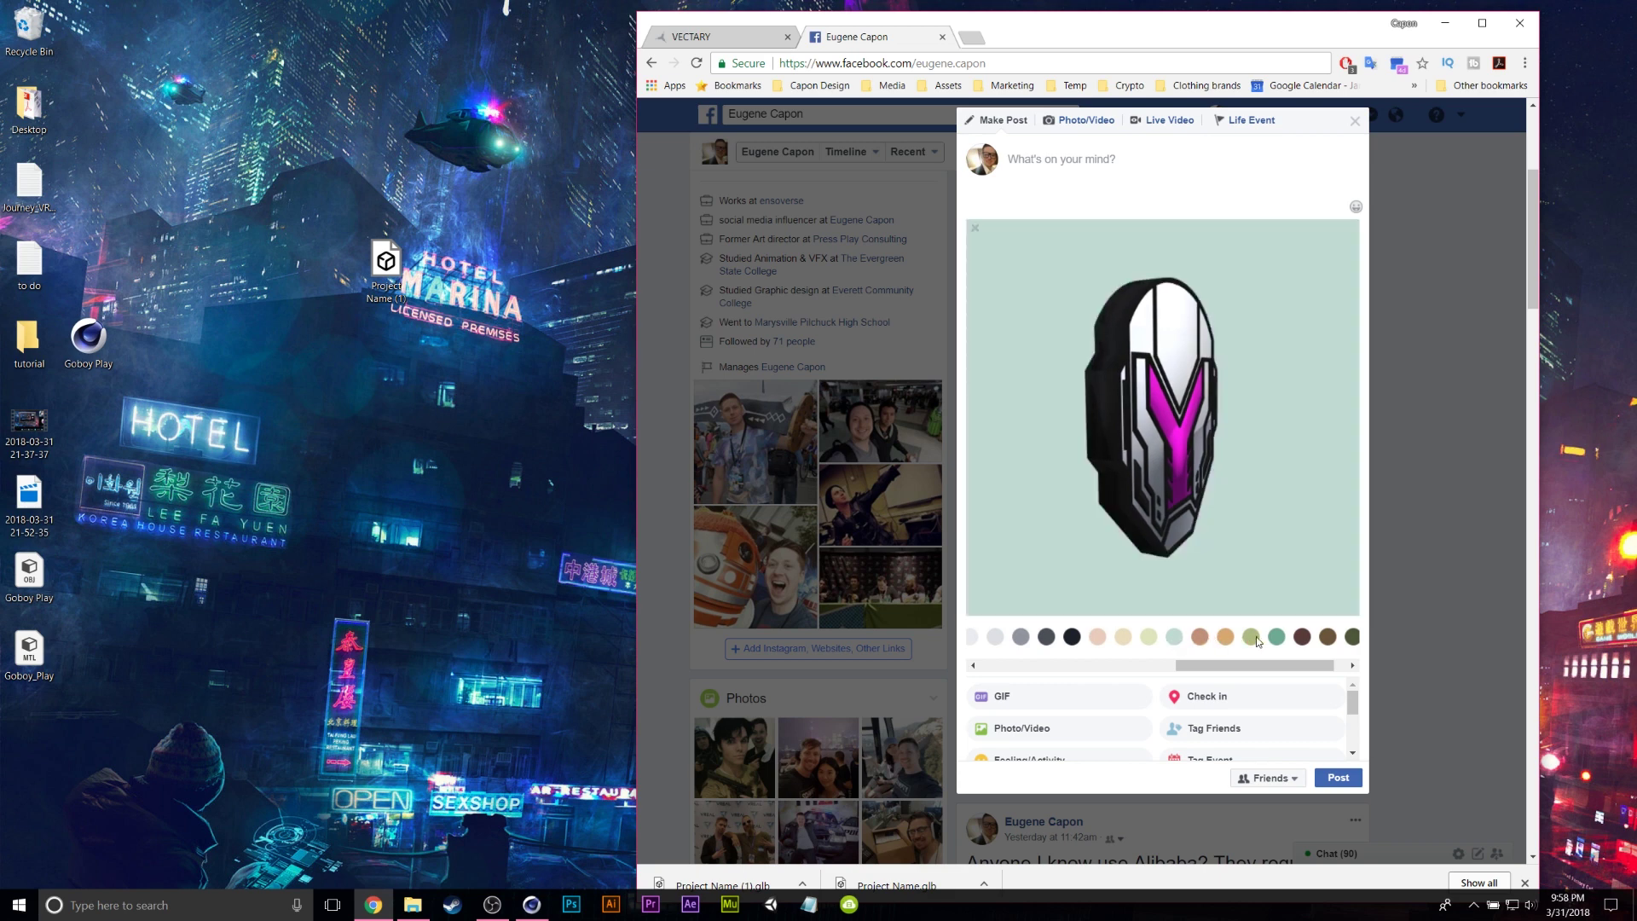
left_click(1254, 638)
- Set the 3D post's background to hot pink
left_click_drag(1330, 673, 1168, 673)
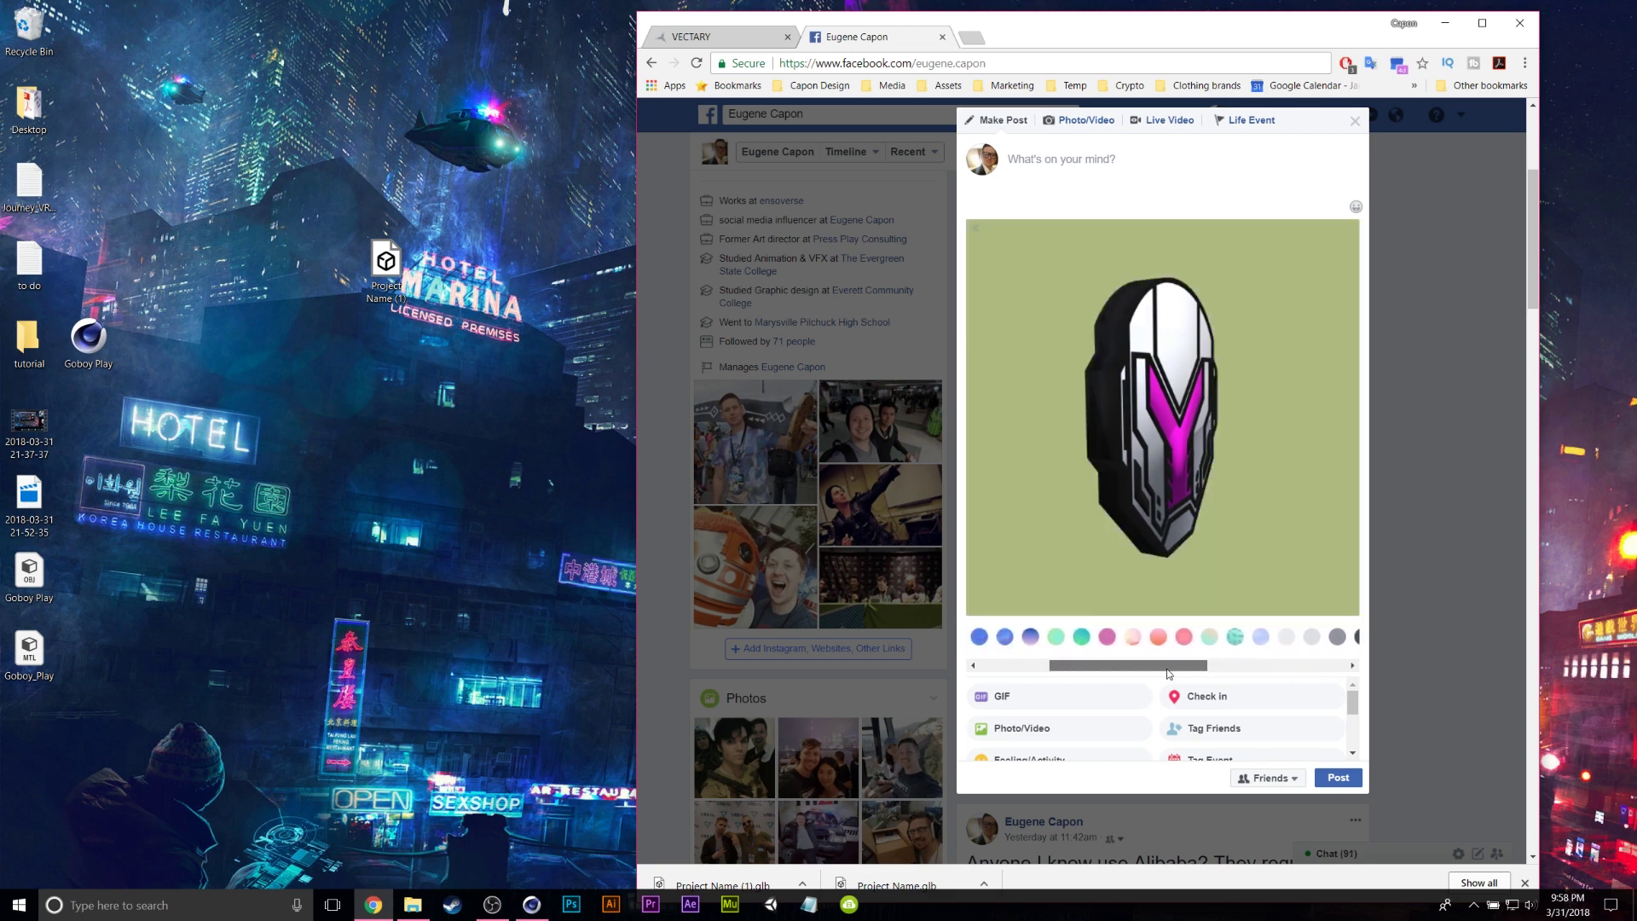
left_click(1002, 637)
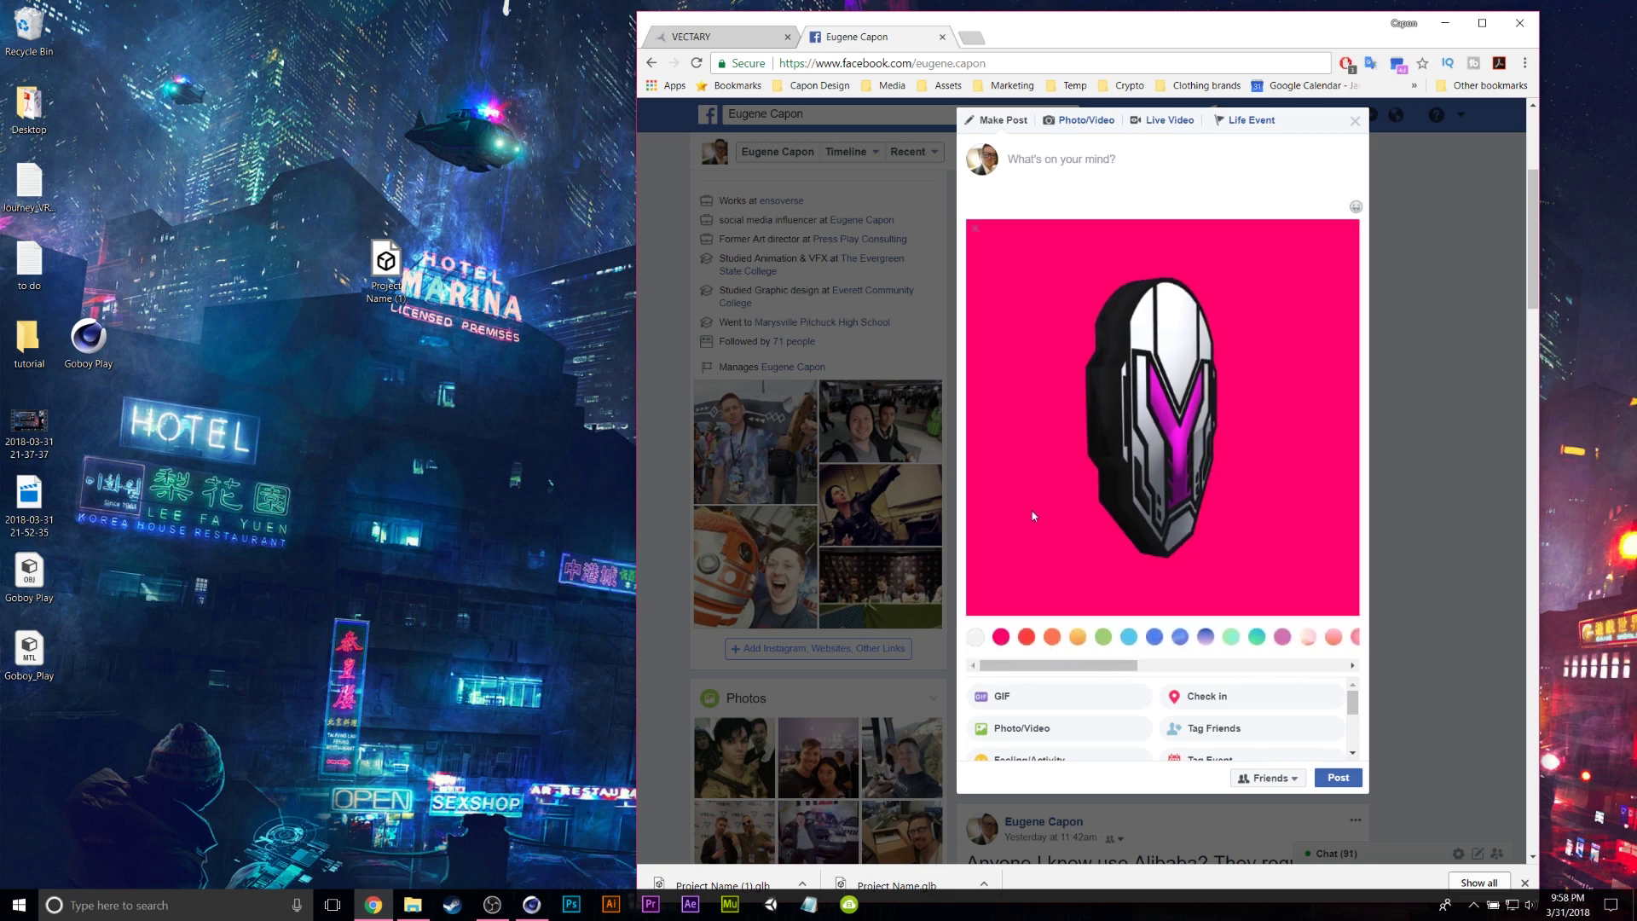